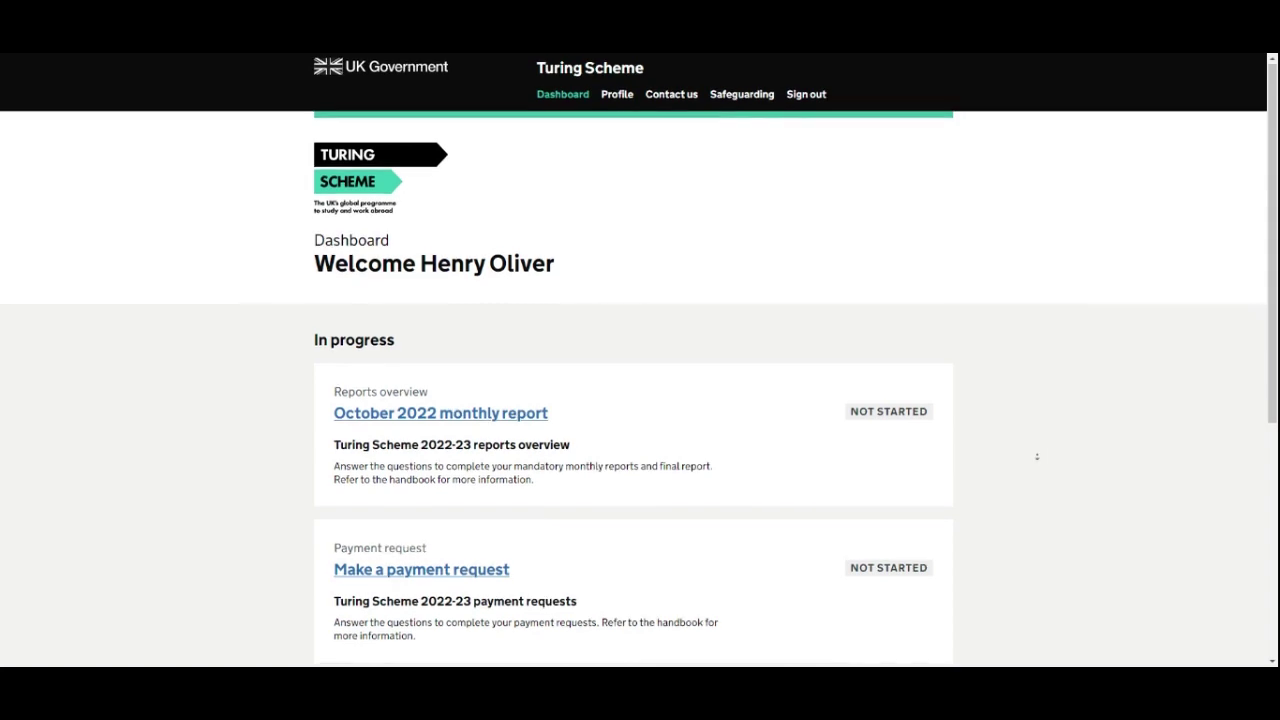
- Open the approved application's overview via 'Your application' under the dashboard's Completed items
scroll(1034, 457, "down", 2)
scroll(1031, 477, "down", 2)
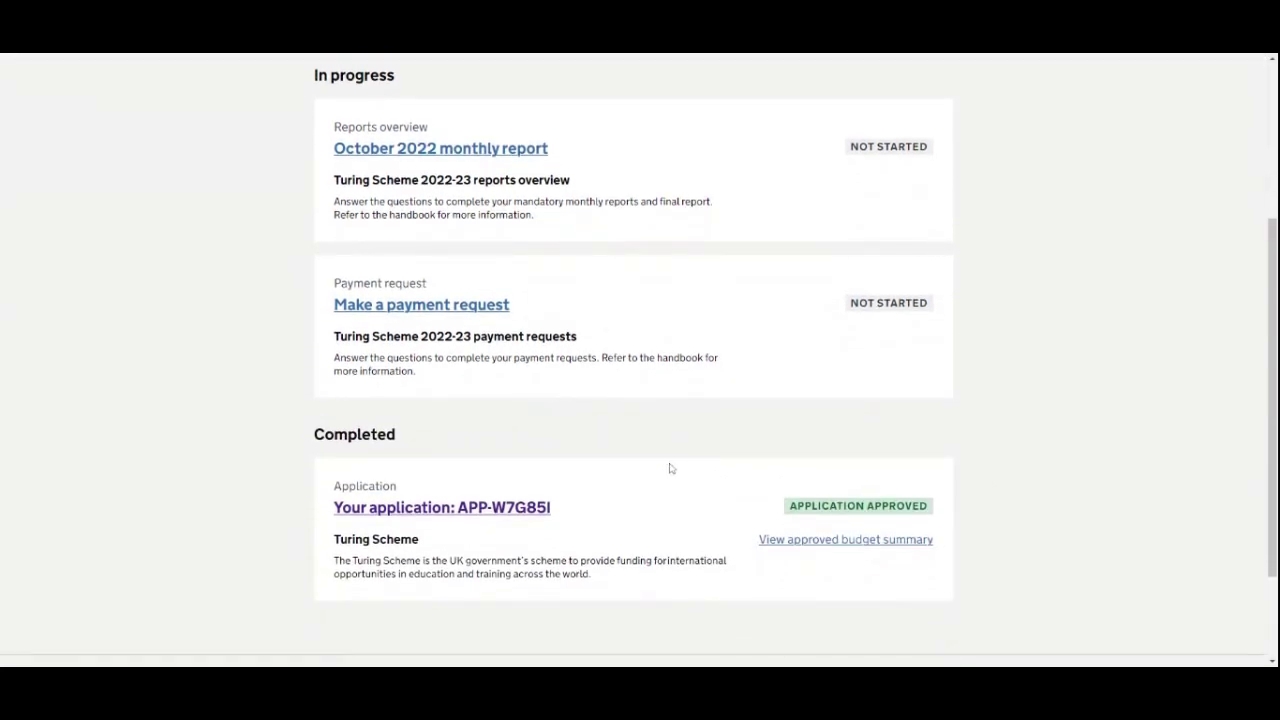
left_click(538, 510)
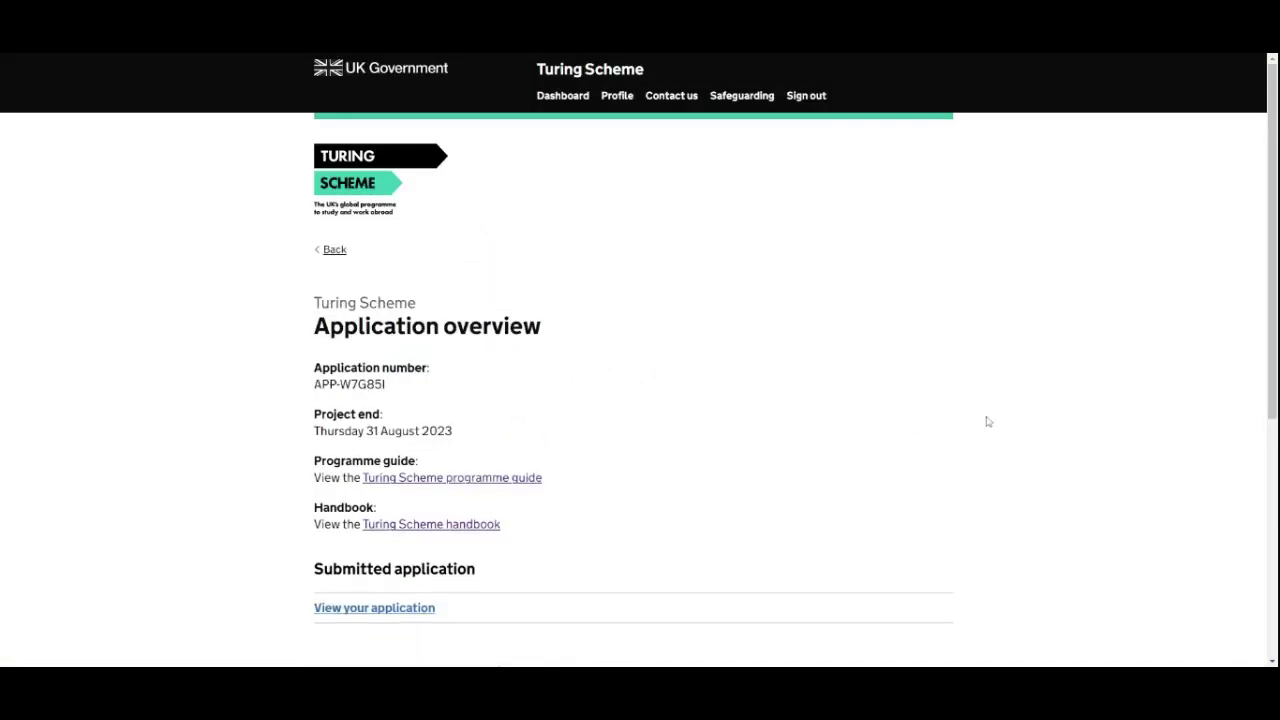
- Start the 'Upload participants list and update mobility groups' request under 'Update participant list and/or project plan'
scroll(987, 425, "down", 4)
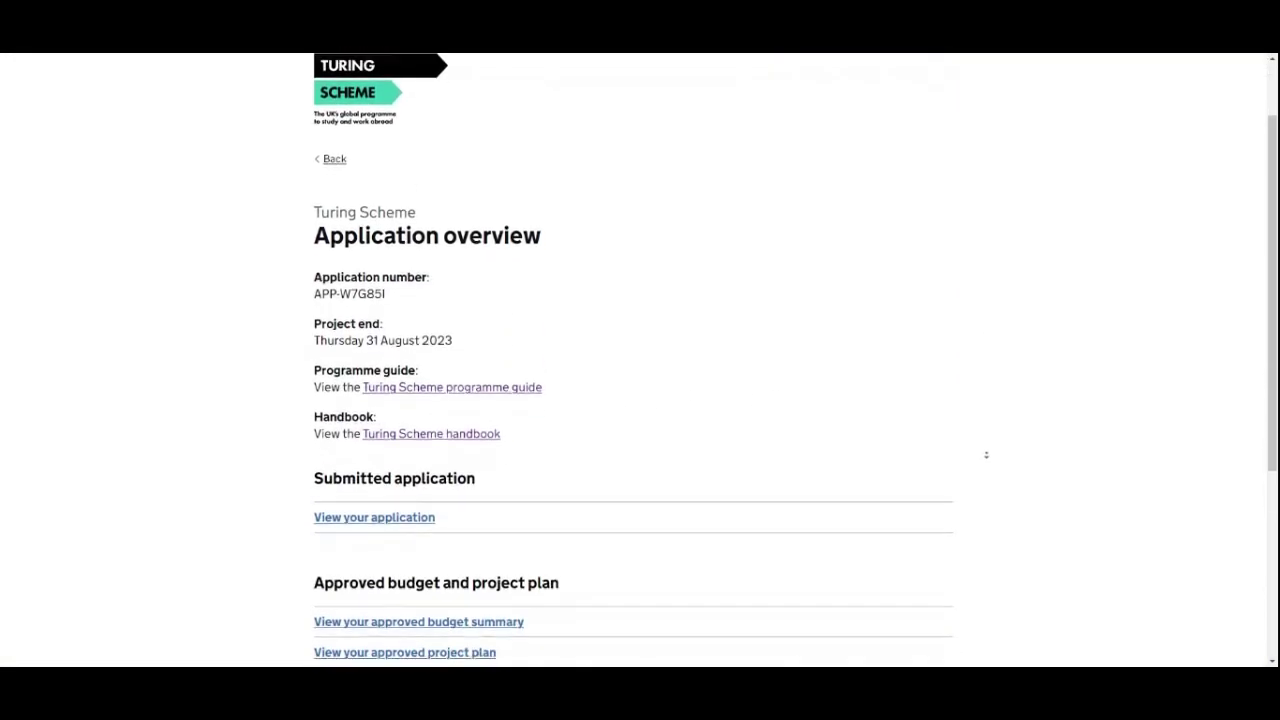
scroll(986, 456, "down", 3)
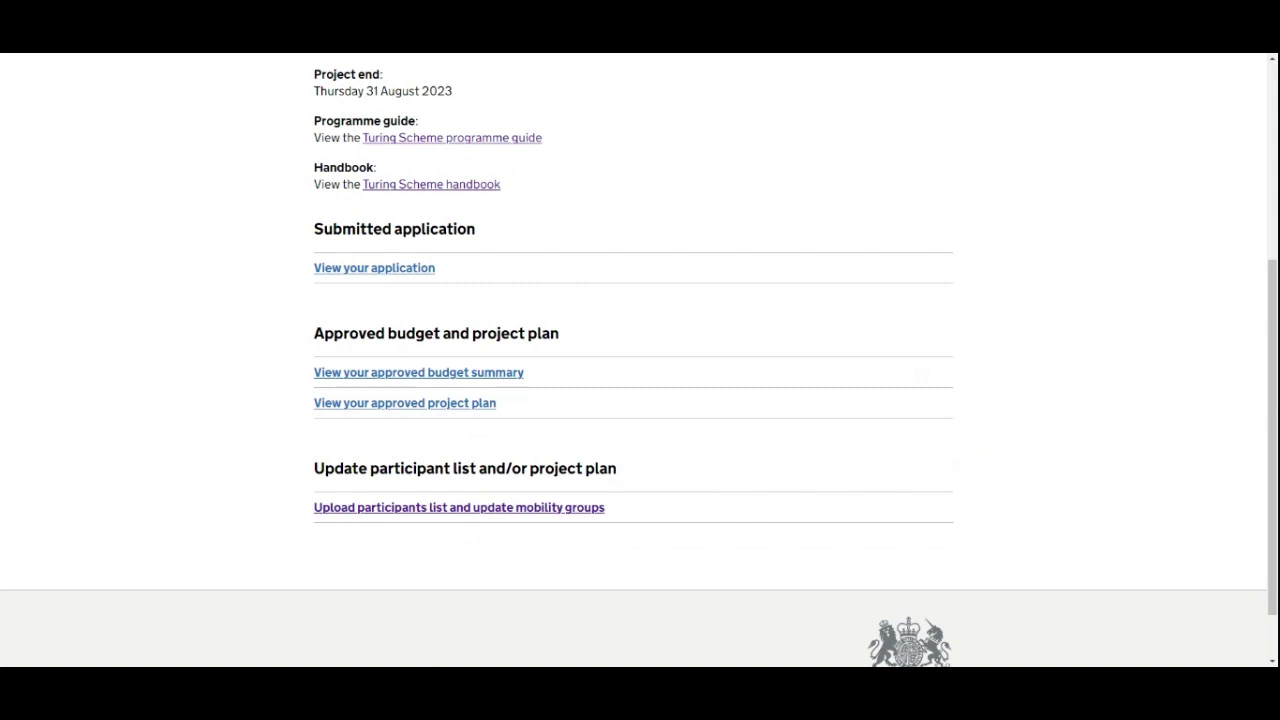
left_click(583, 509)
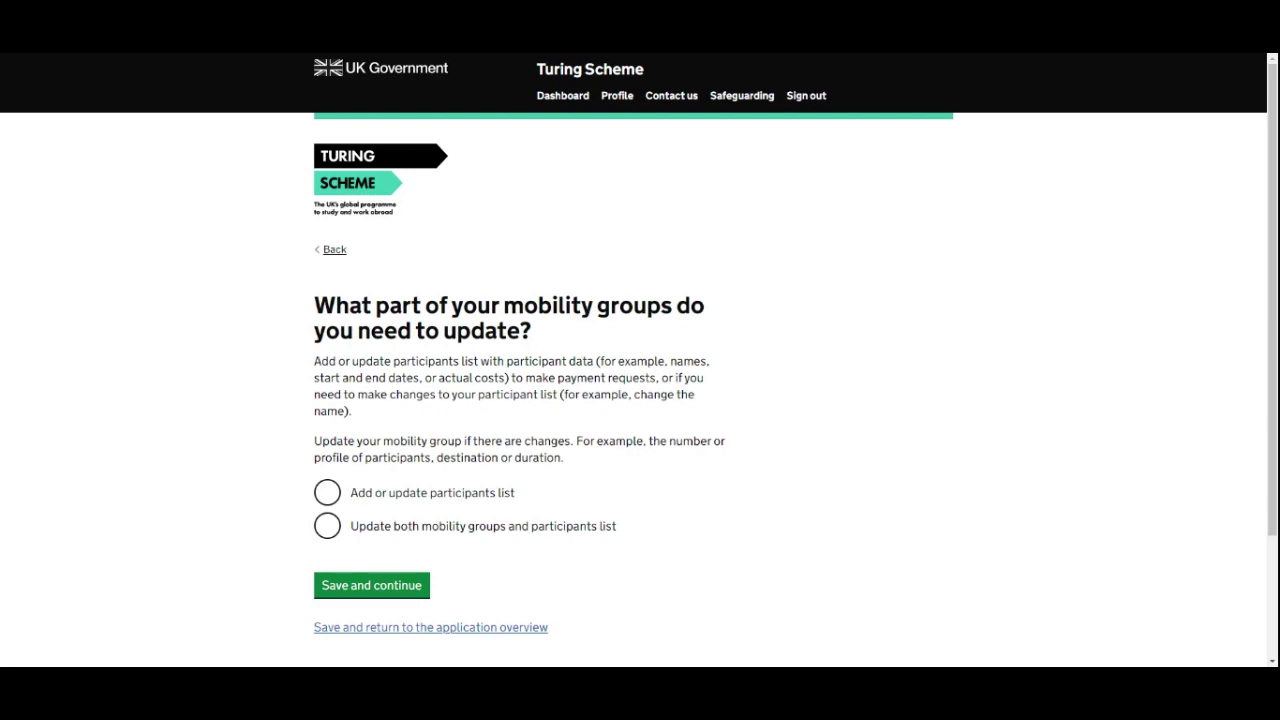
- Choose 'Update both mobility groups and participants list' and save the choice
left_click(506, 500)
left_click(498, 533)
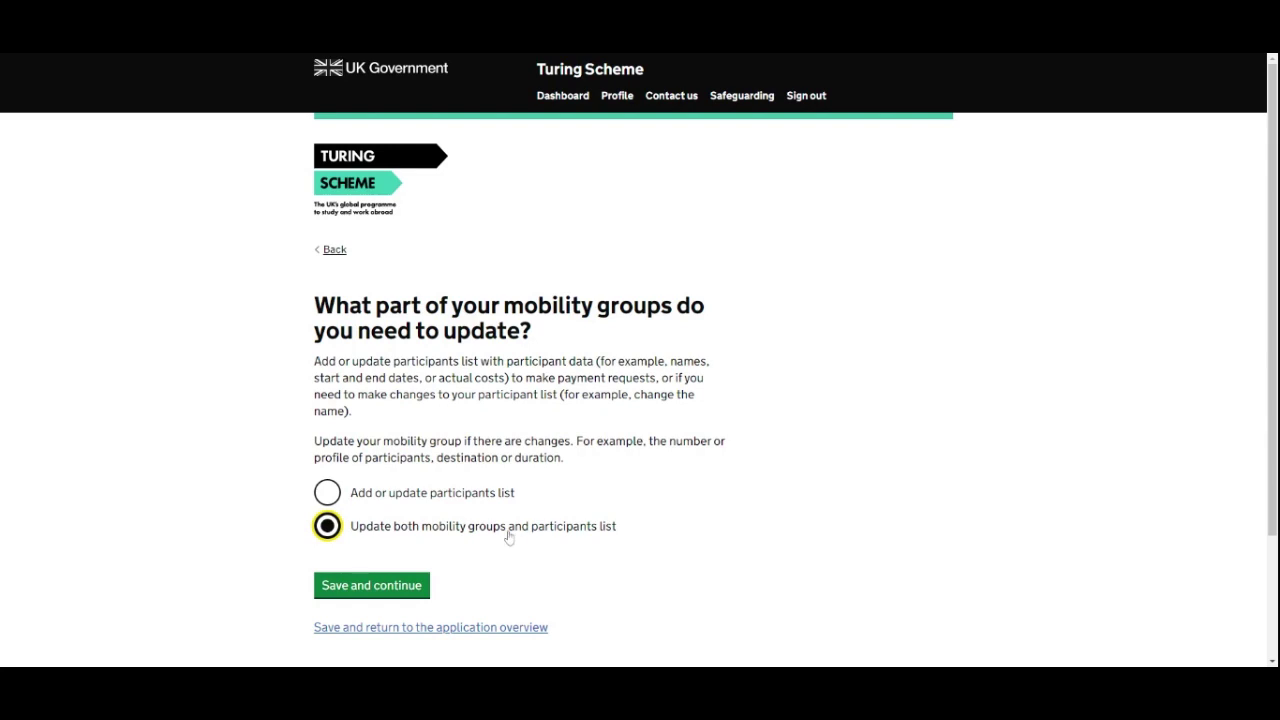
left_click(418, 590)
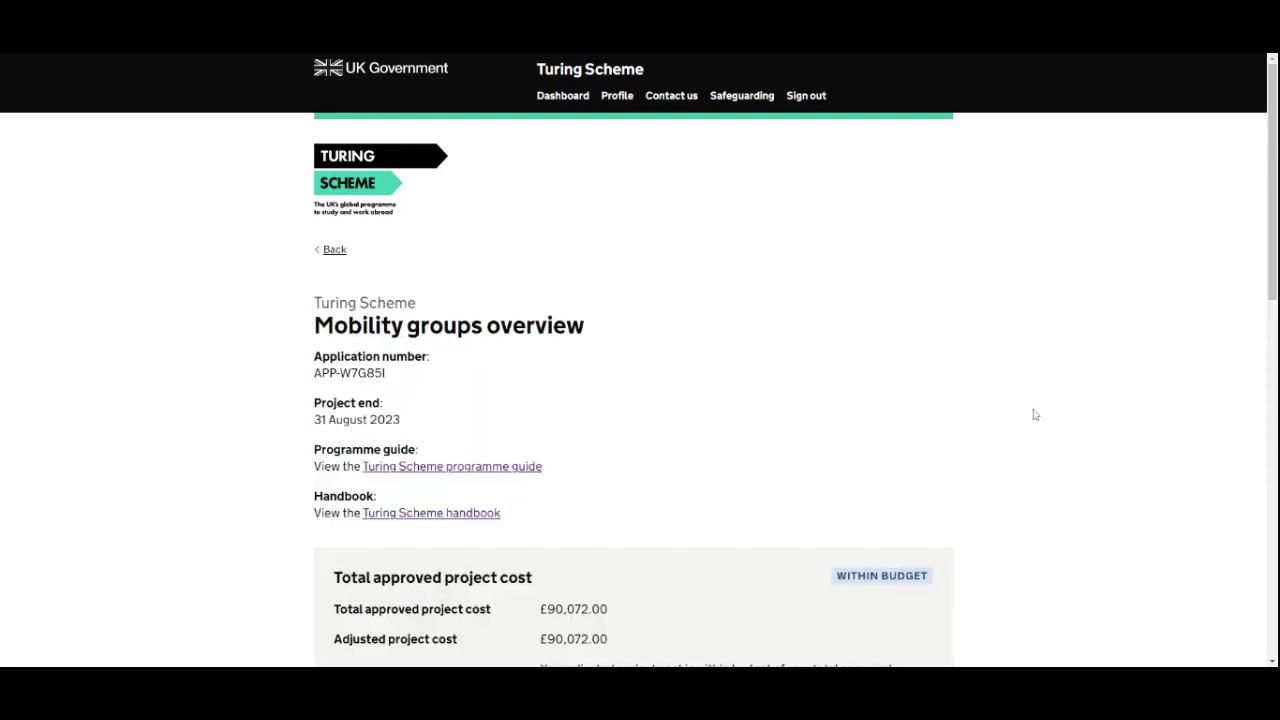
scroll(1040, 400, "down", 1)
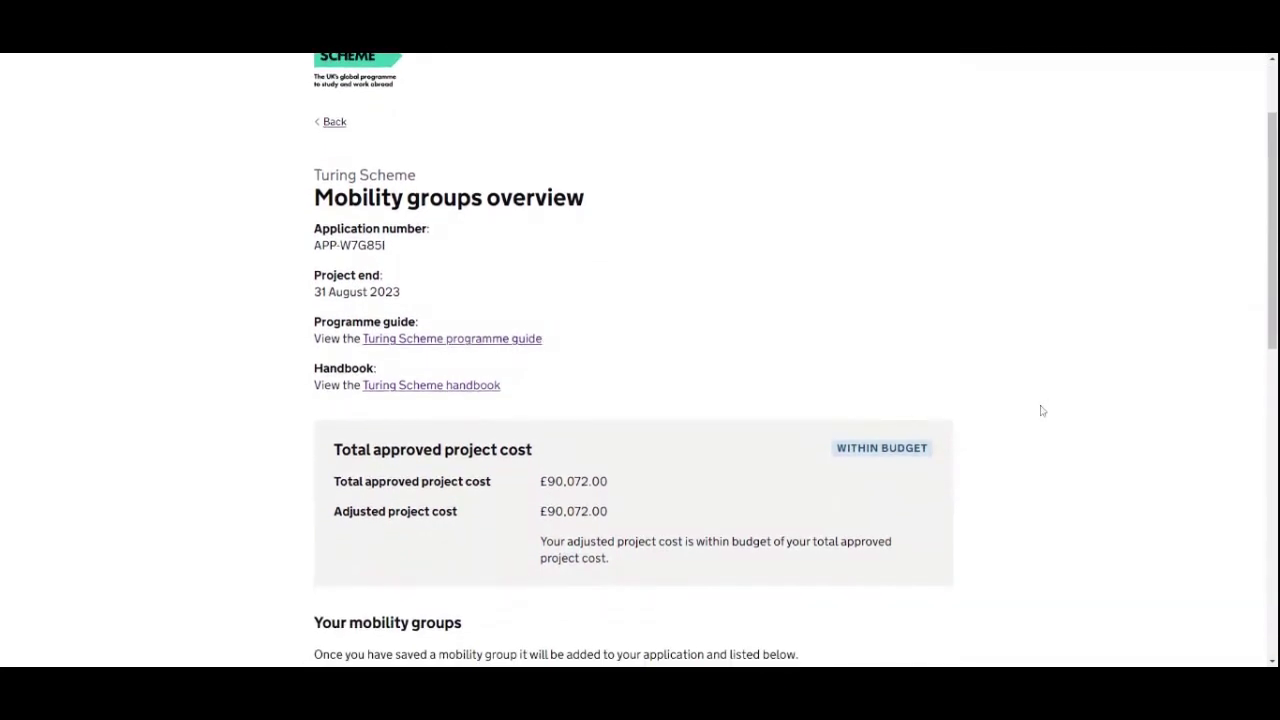
middle_click(1040, 400)
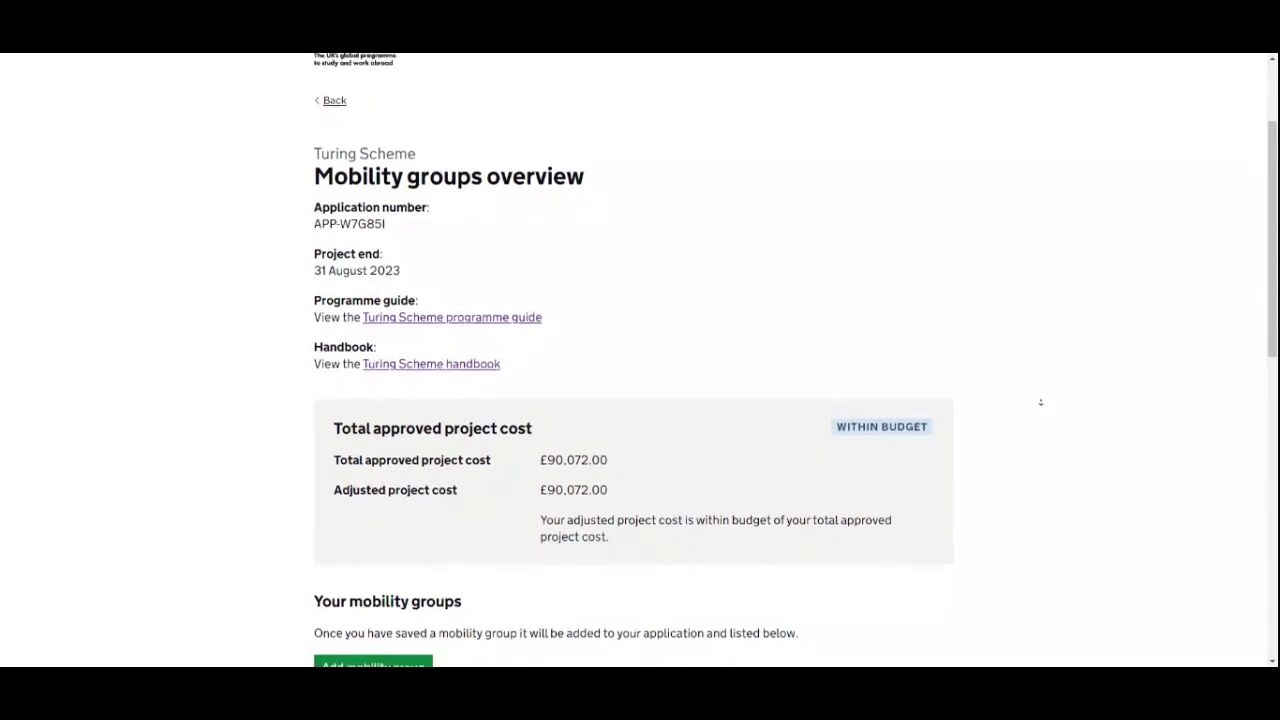
middle_click(1057, 410)
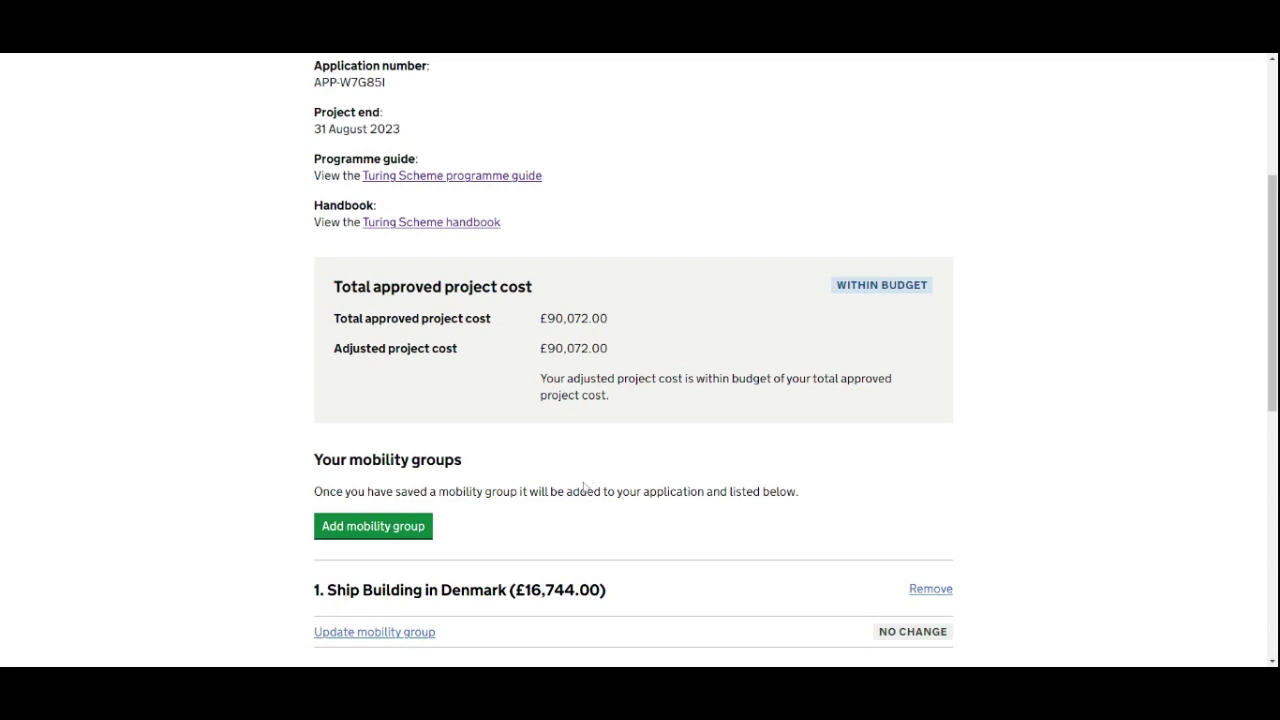
- Review the three mobility groups, then open Ship Building in Denmark for updating
scroll(1006, 514, "down", 2)
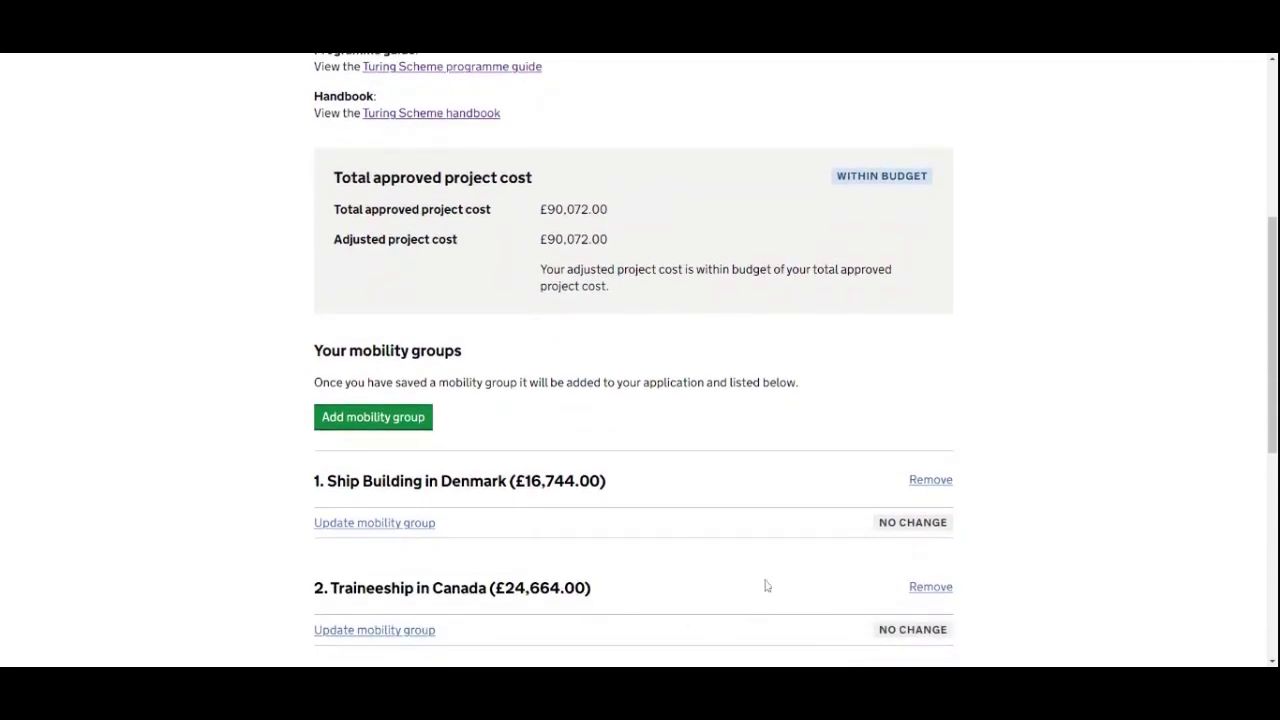
scroll(1011, 540, "up", 3)
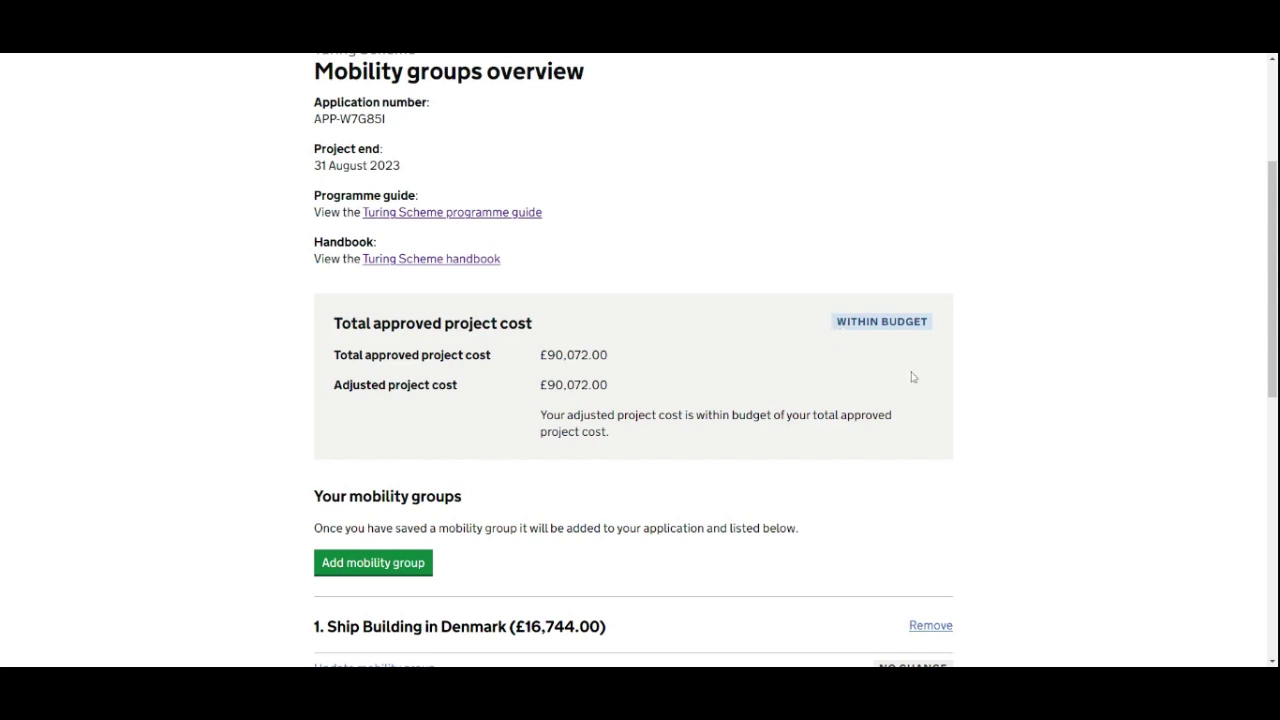
scroll(908, 393, "down", 1)
scroll(908, 393, "down", 3)
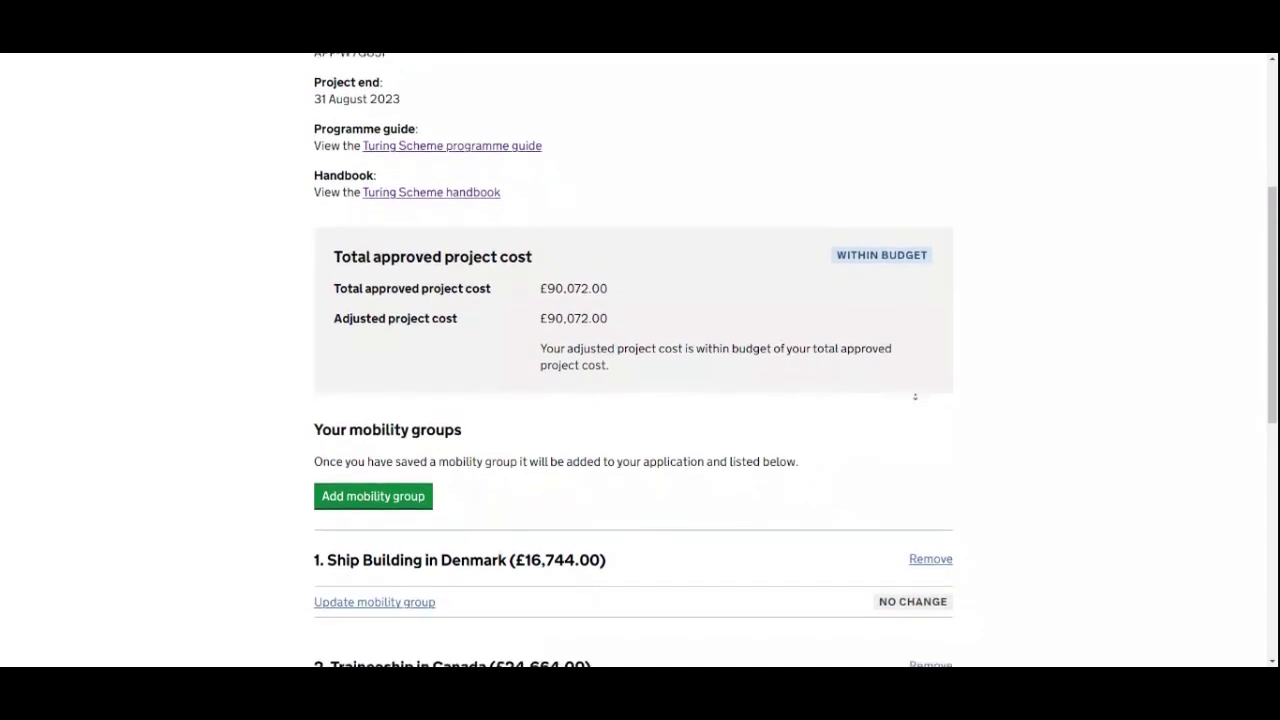
scroll(921, 404, "down", 4)
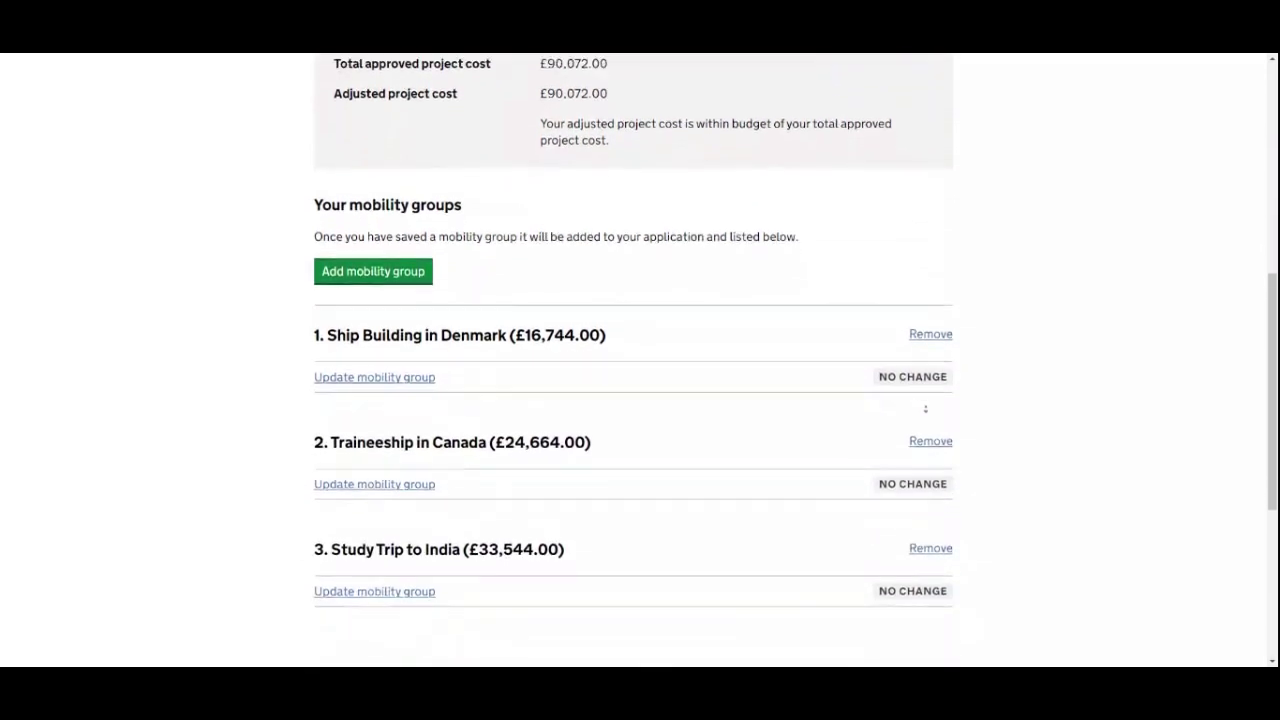
scroll(1029, 421, "up", 1)
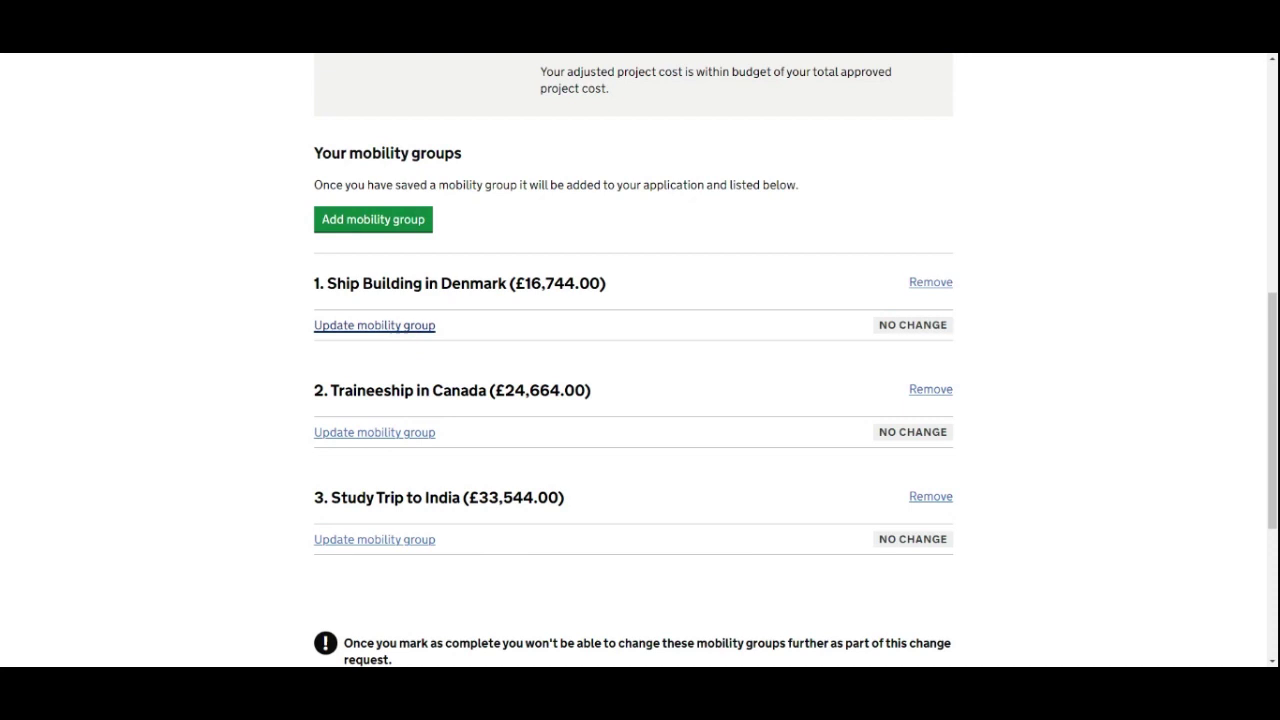
left_click(374, 325)
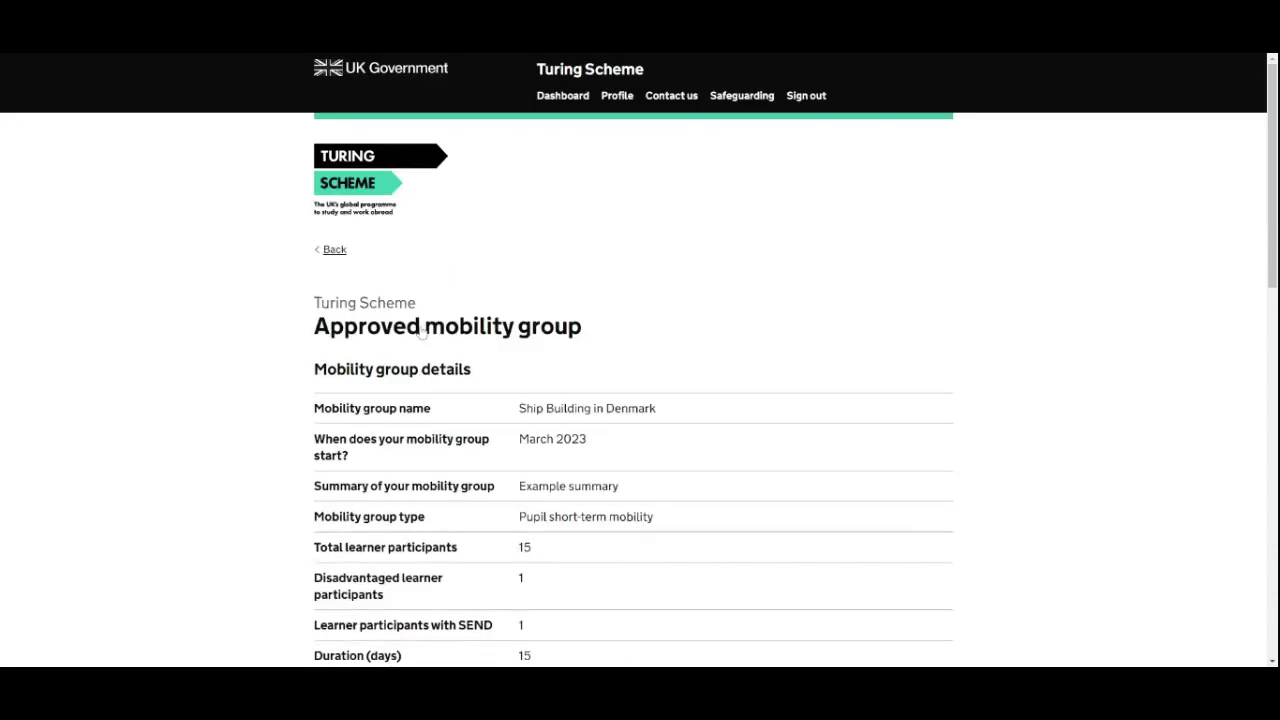
scroll(967, 405, "down", 1)
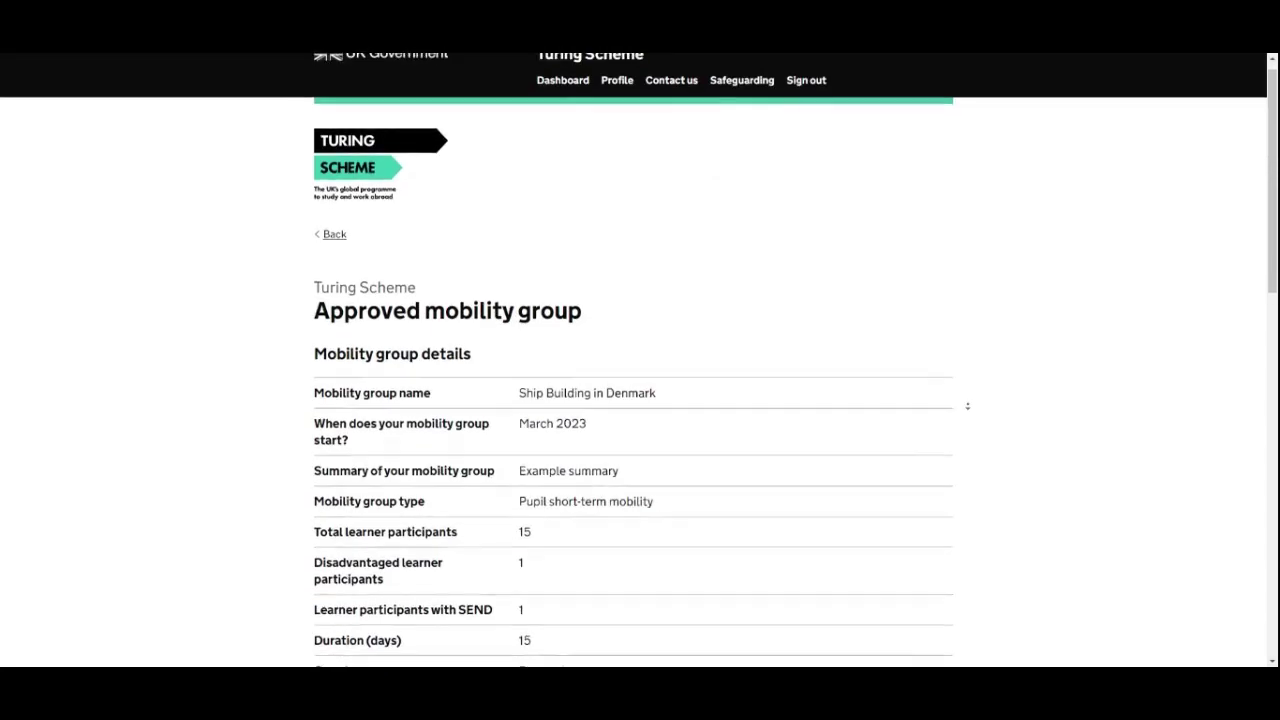
scroll(968, 411, "down", 2)
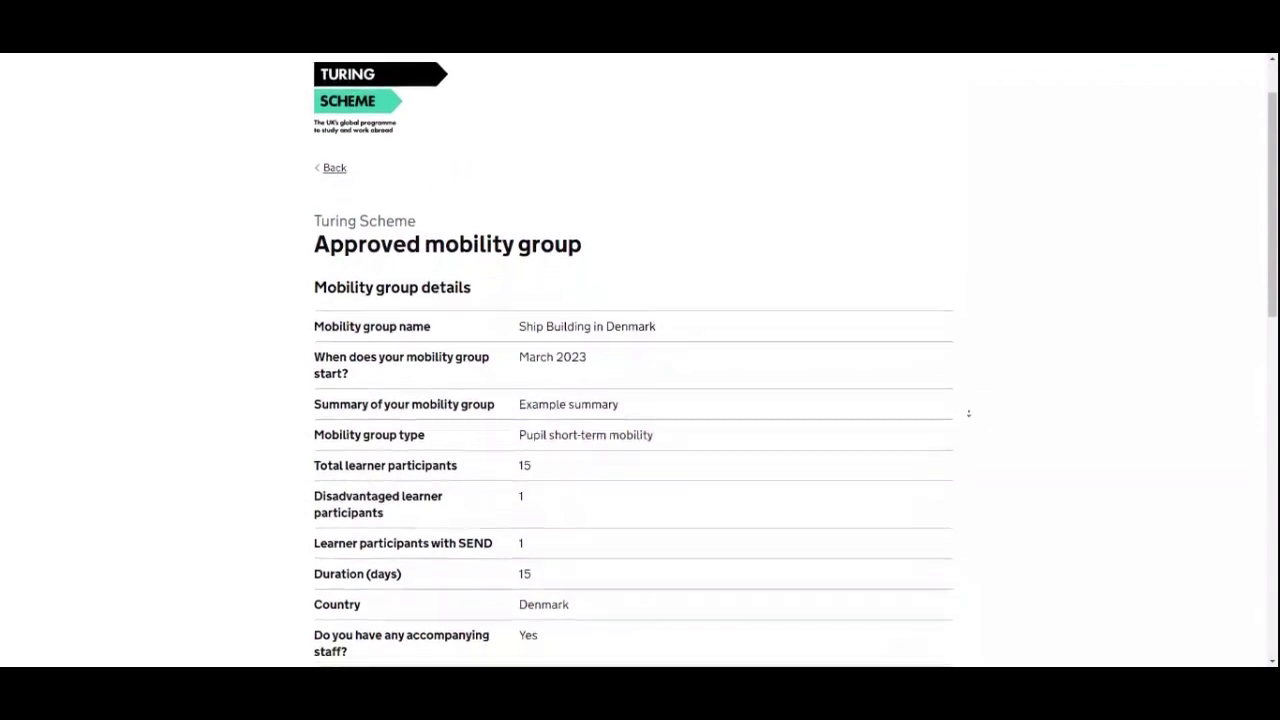
scroll(968, 412, "down", 1)
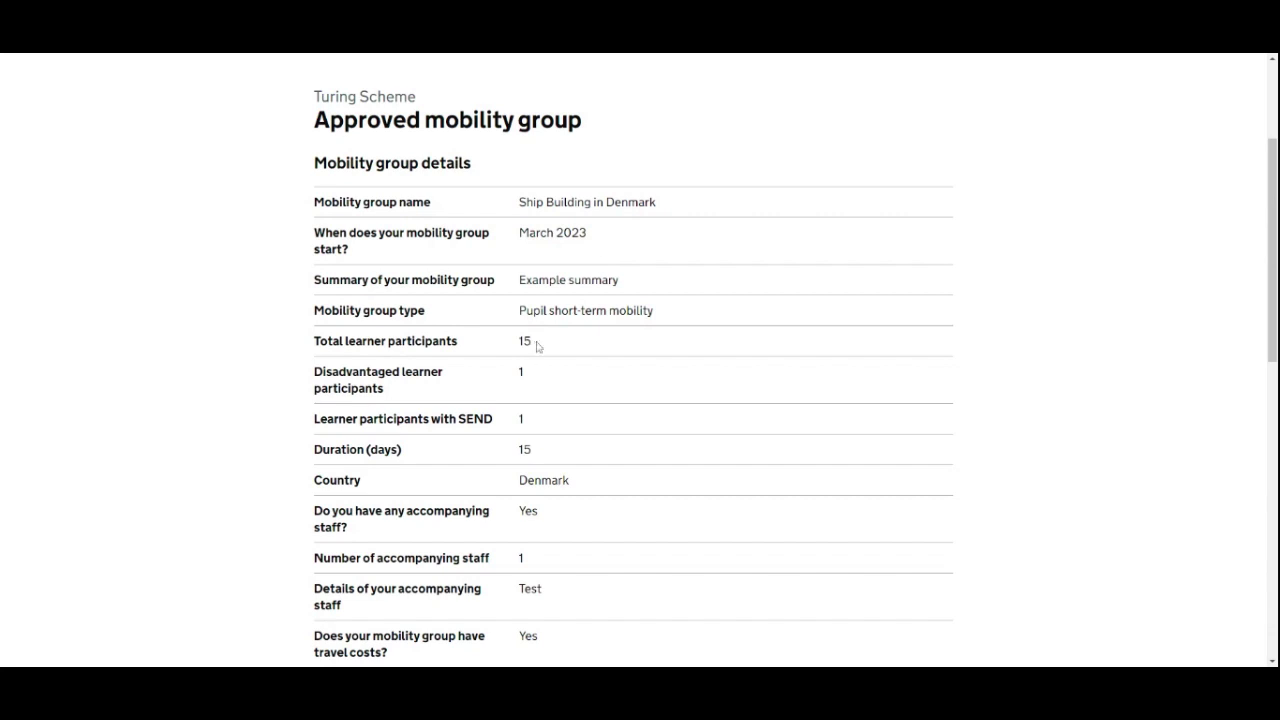
mouse_move(531, 341)
left_mouse_down()
mouse_move(650, 202)
mouse_move(531, 341)
left_mouse_up()
scroll(500, 410, "down", 1)
scroll(659, 408, "down", 2)
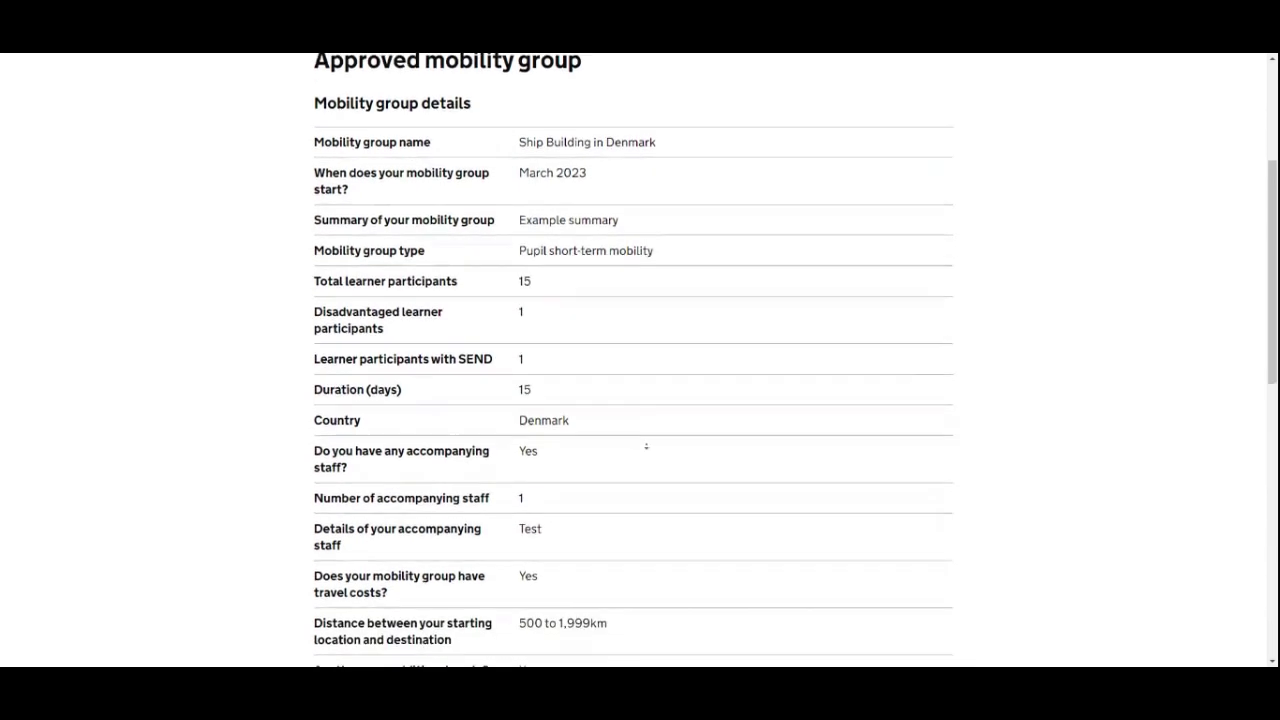
scroll(660, 368, "down", 2)
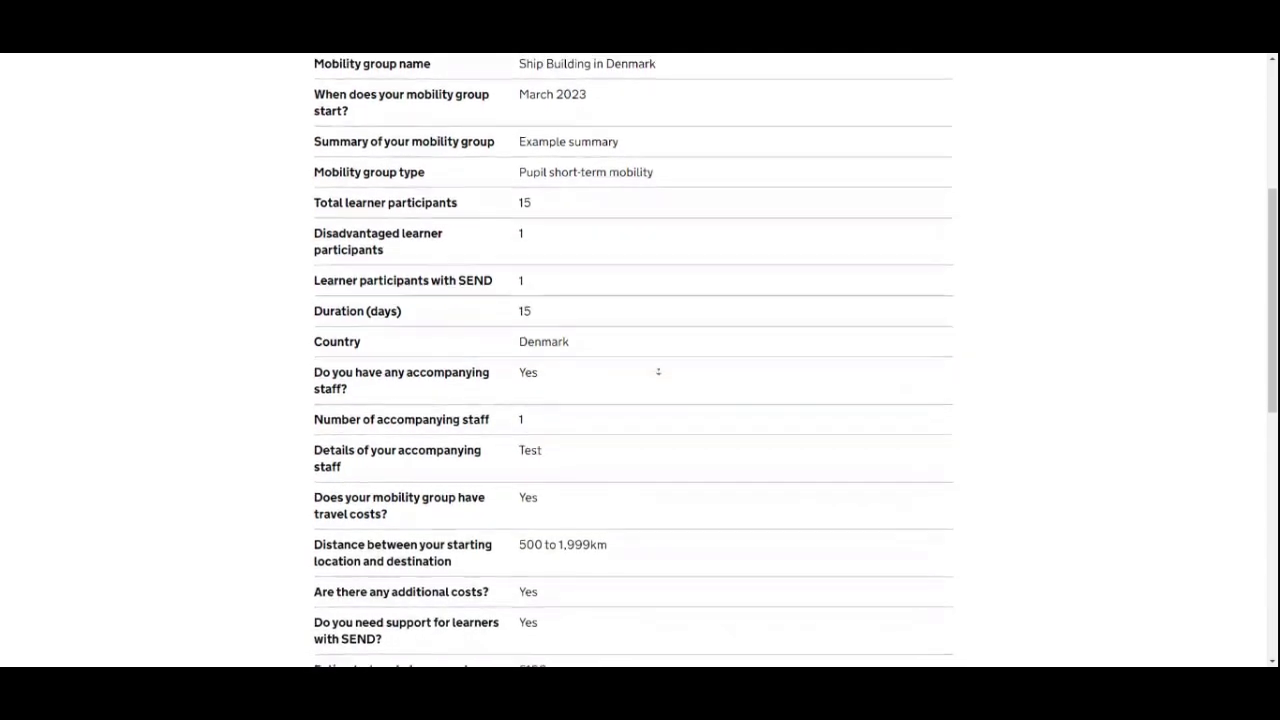
scroll(658, 371, "down", 2)
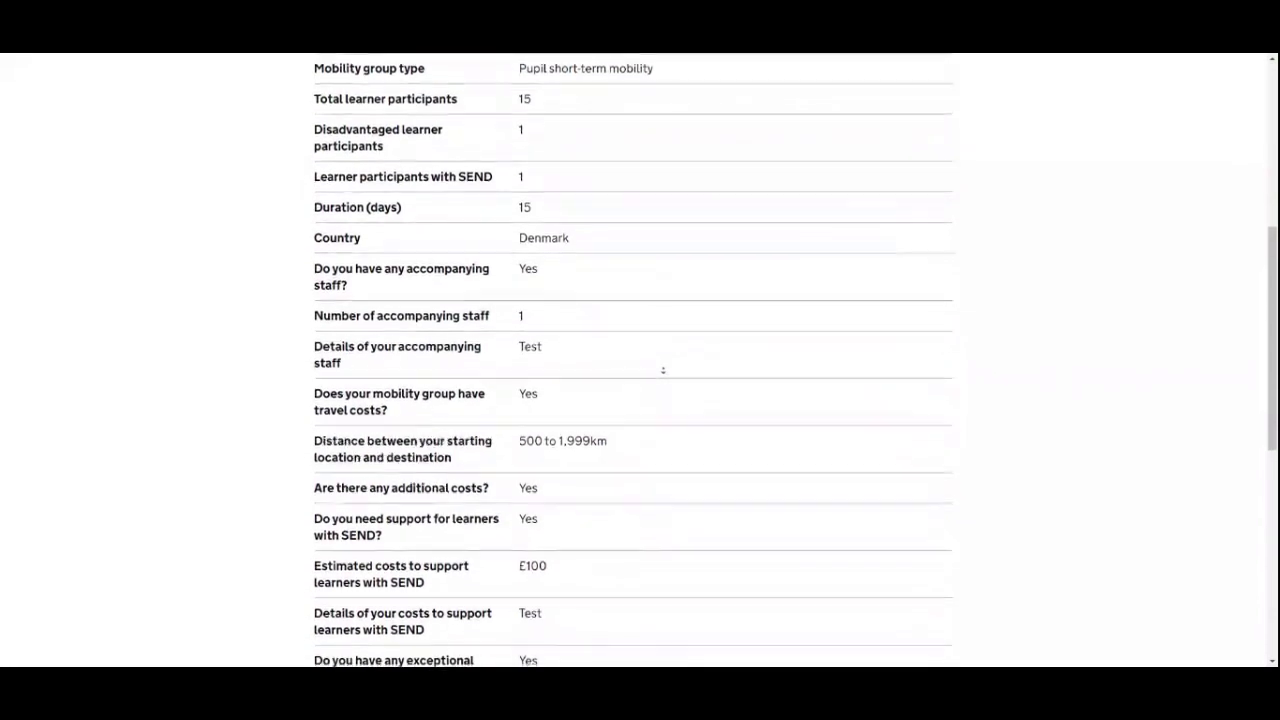
scroll(663, 369, "down", 2)
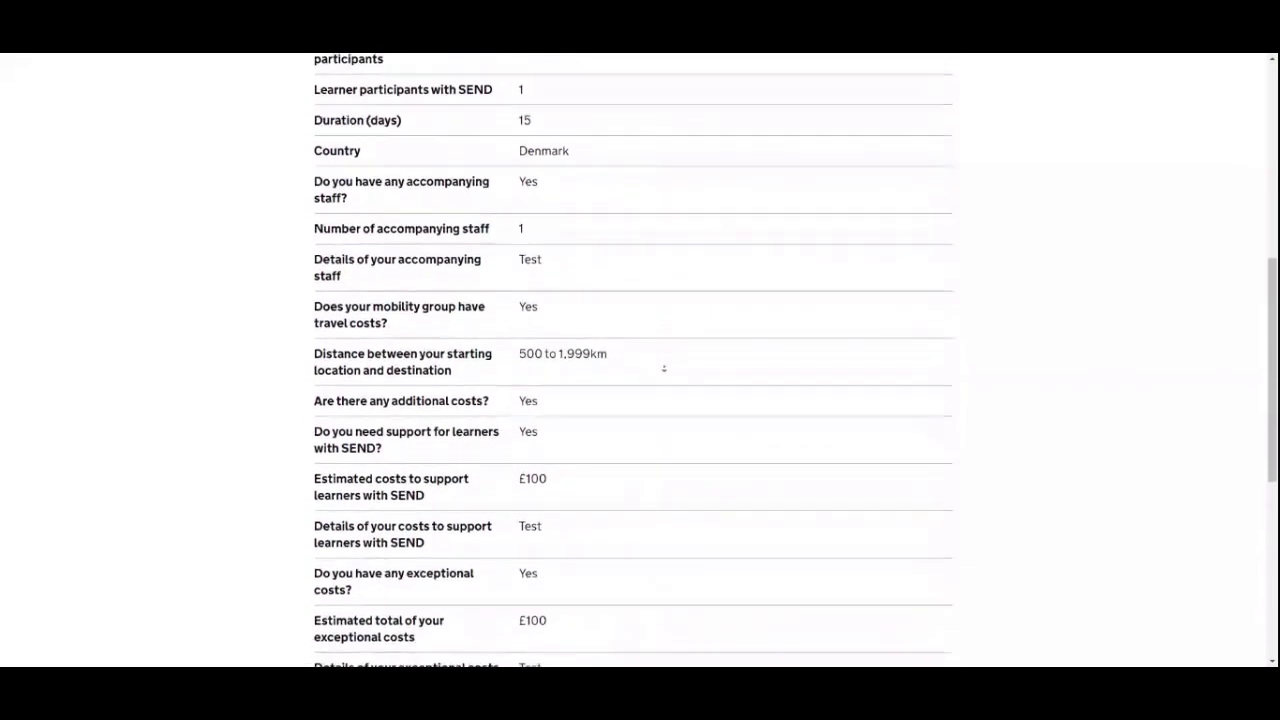
scroll(665, 368, "down", 1)
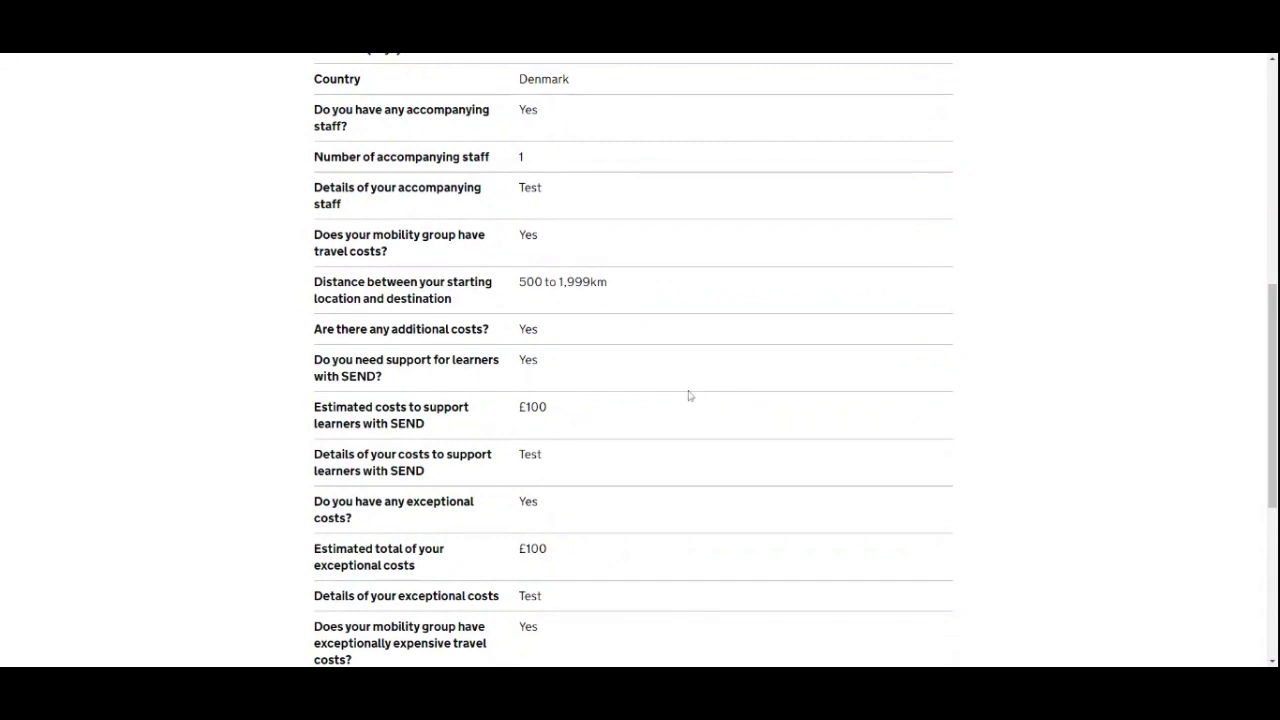
scroll(678, 366, "up", 3)
scroll(678, 360, "up", 1)
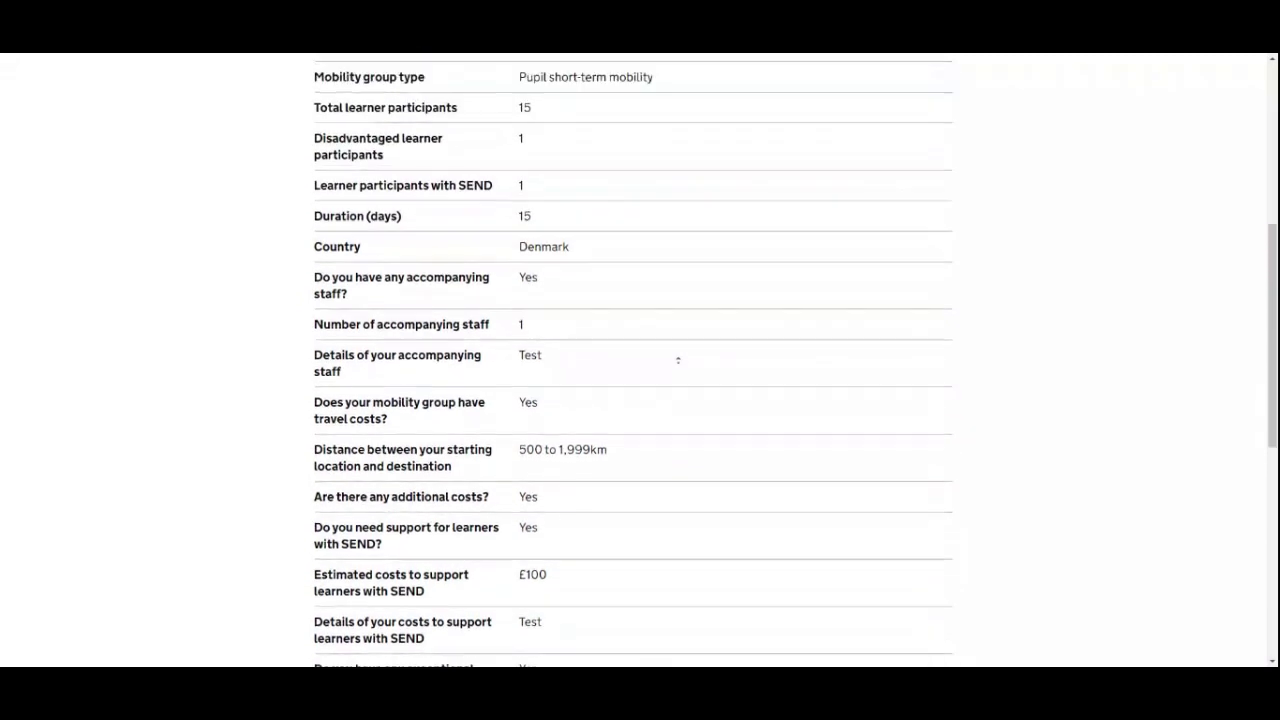
scroll(691, 377, "down", 5)
scroll(689, 381, "down", 8)
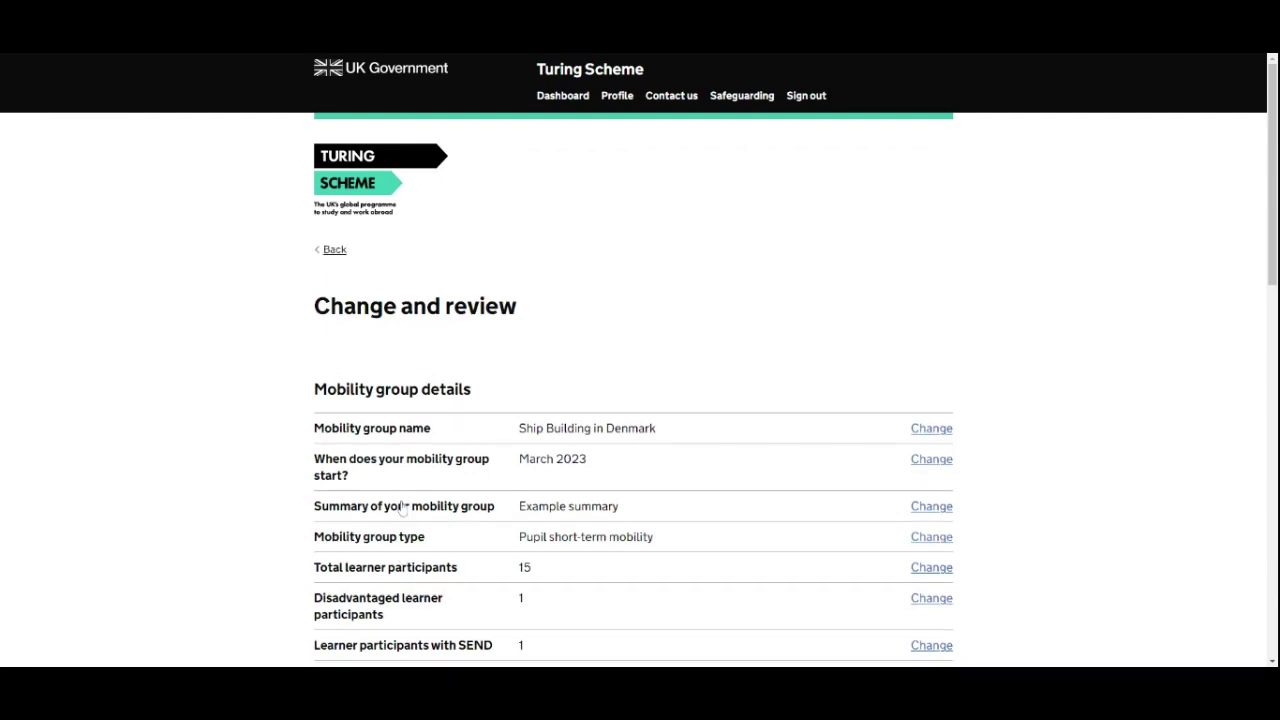
- Check the disadvantaged and SEND learner figures, then open the total learner participants form
scroll(986, 411, "down", 3)
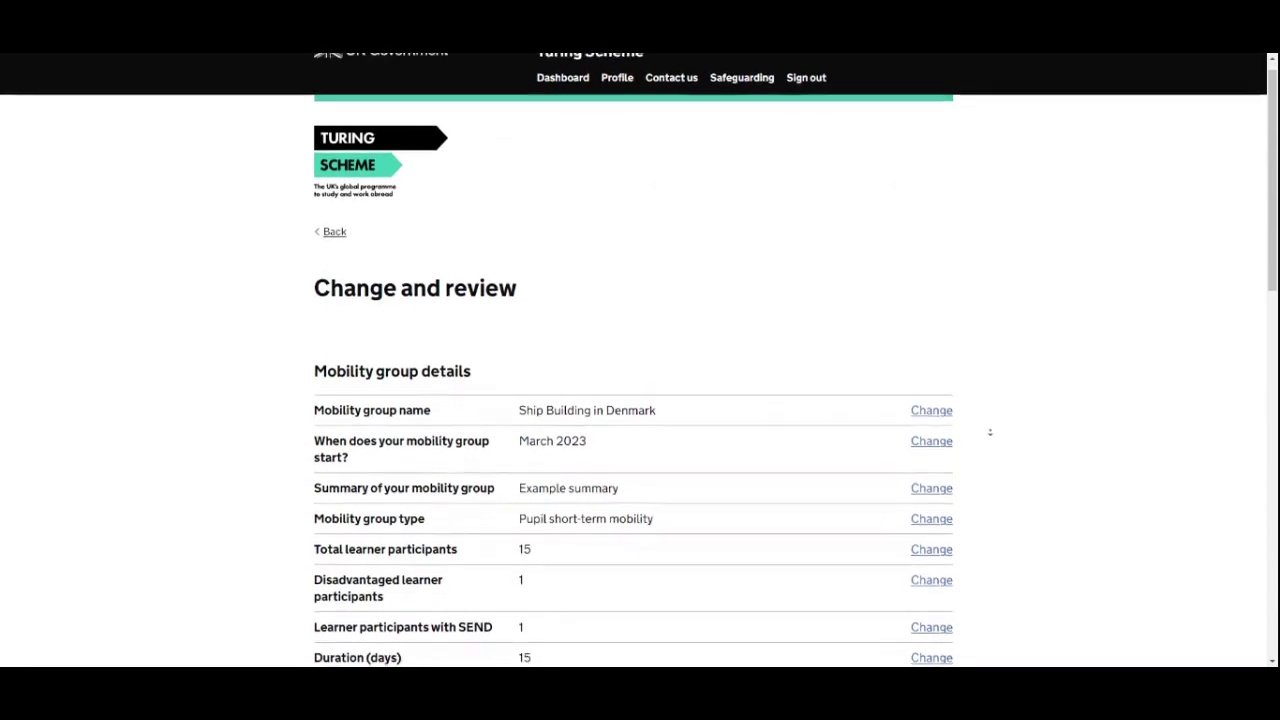
scroll(990, 433, "down", 5)
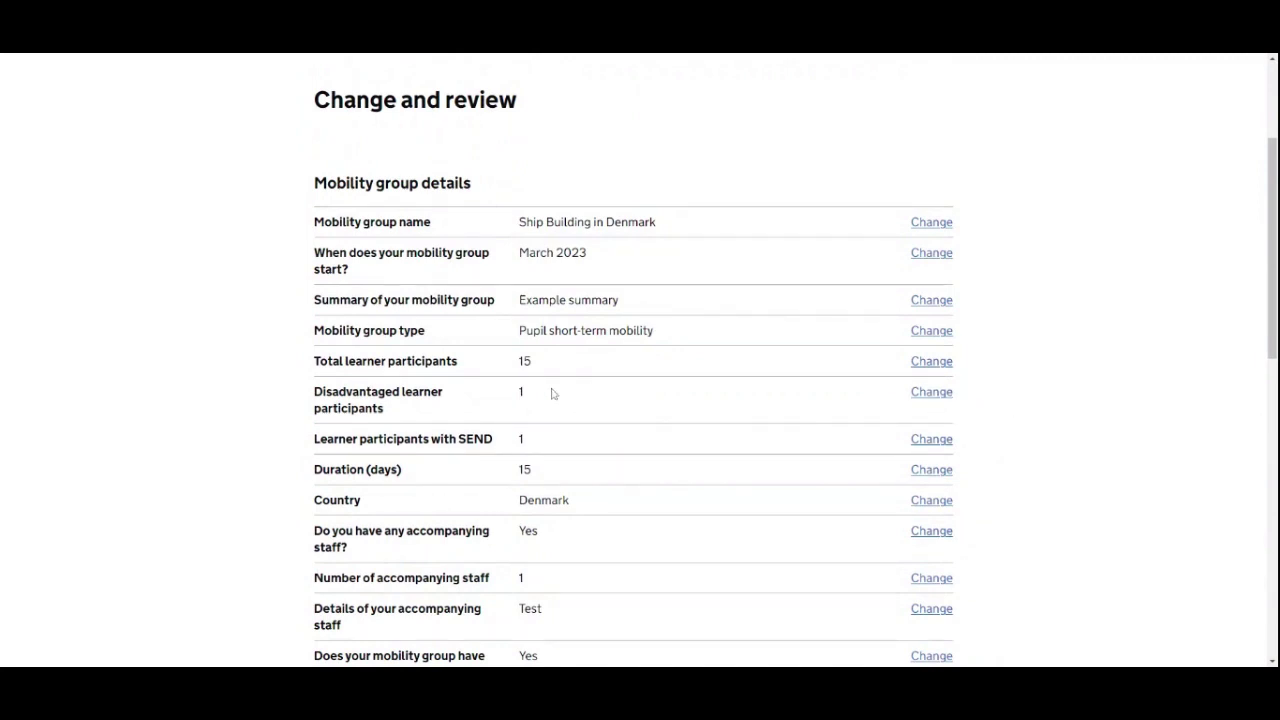
scroll(271, 396, "down", 1)
scroll(273, 402, "down", 3)
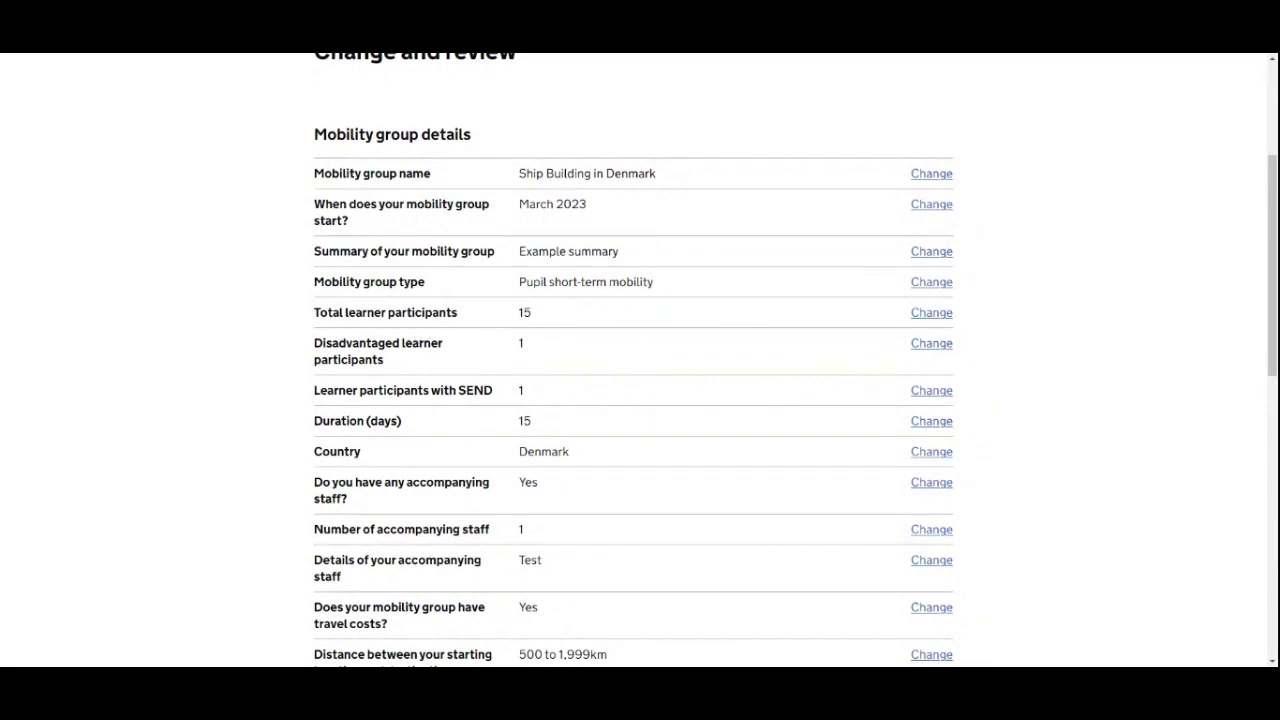
double_click(524, 312)
triple_click(521, 344)
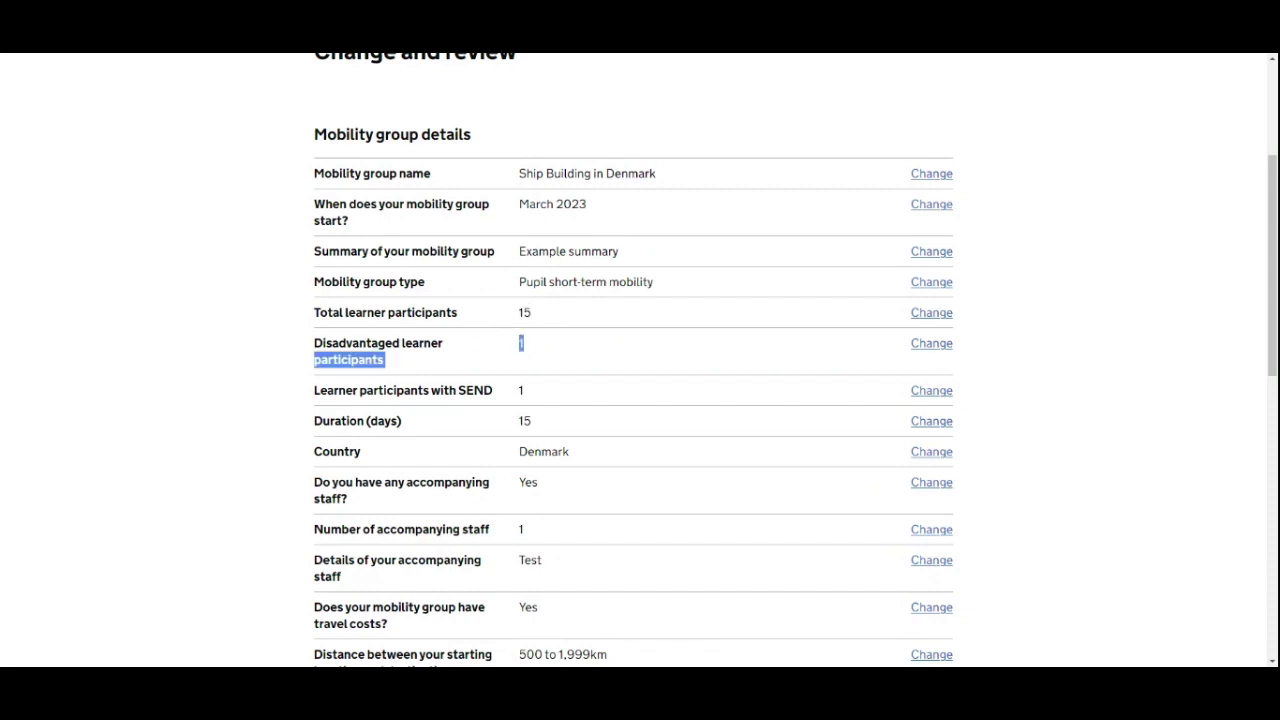
left_click(546, 354)
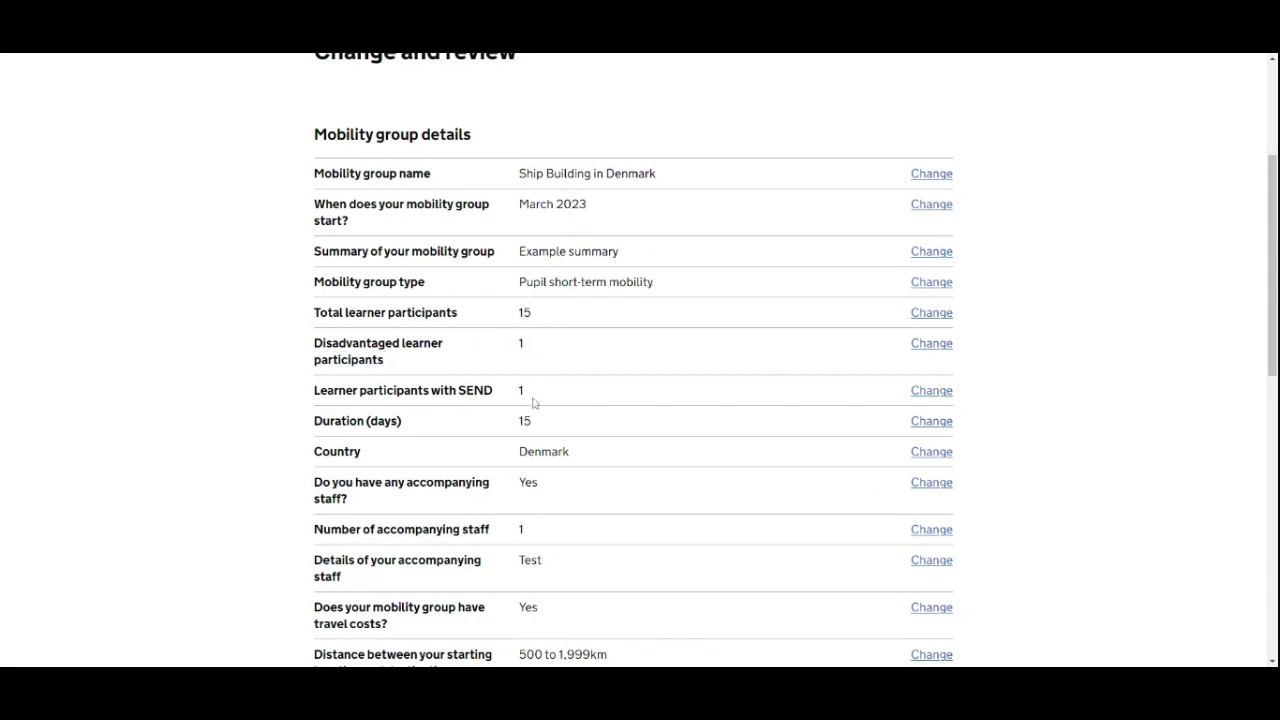
double_click(521, 391)
left_click(550, 387)
left_click(920, 314)
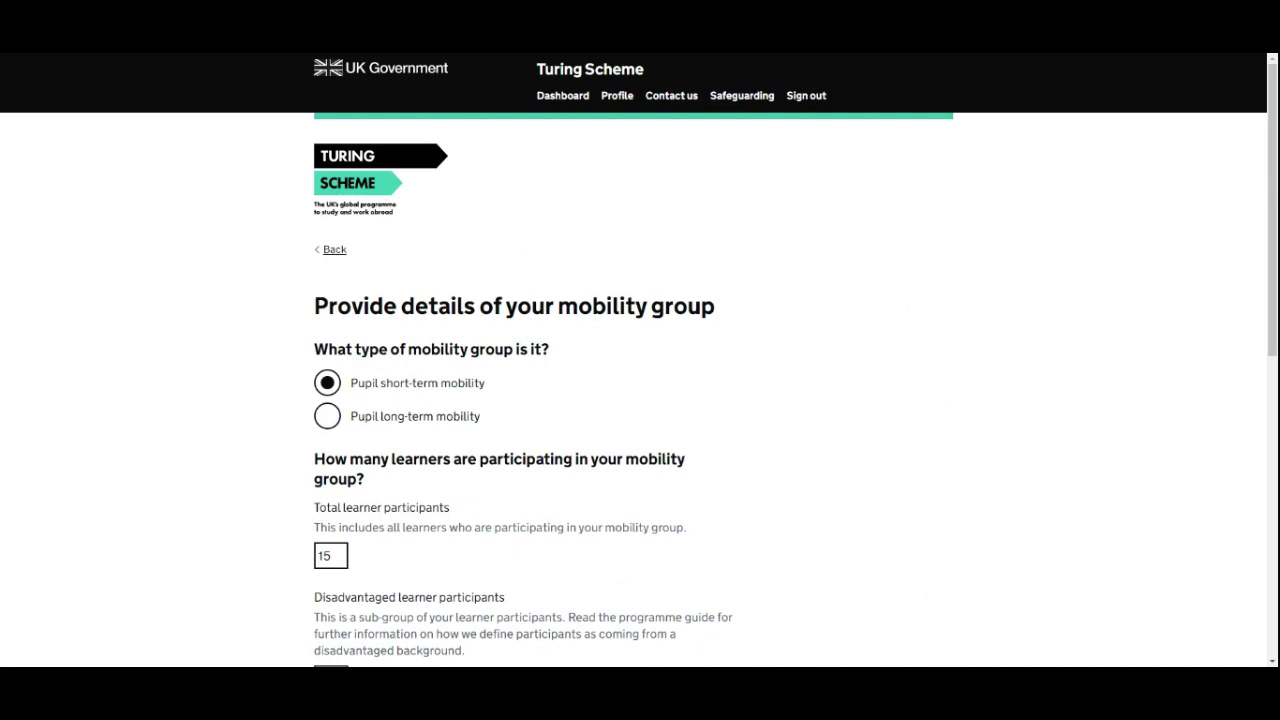
- Replace the total of 15 learners with 20 and save the Ship Building in Denmark group
scroll(339, 449, "down", 3)
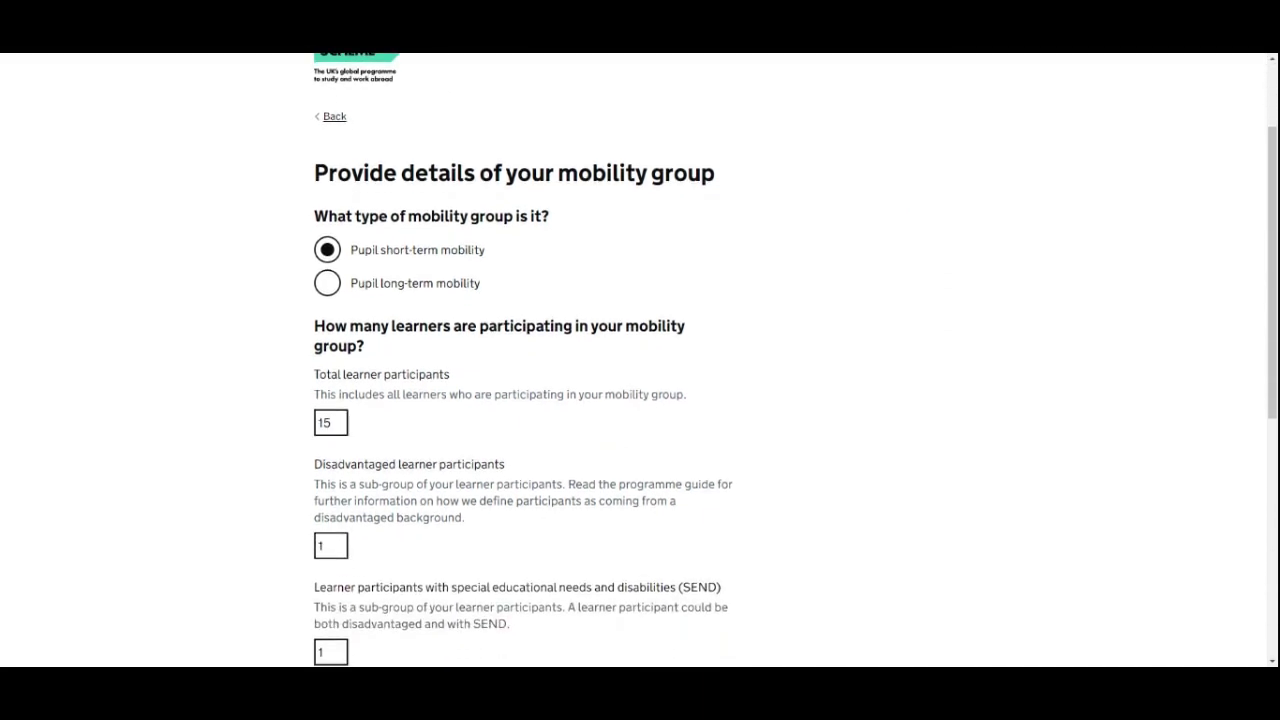
left_click(334, 423)
left_click_drag(334, 423, 313, 428)
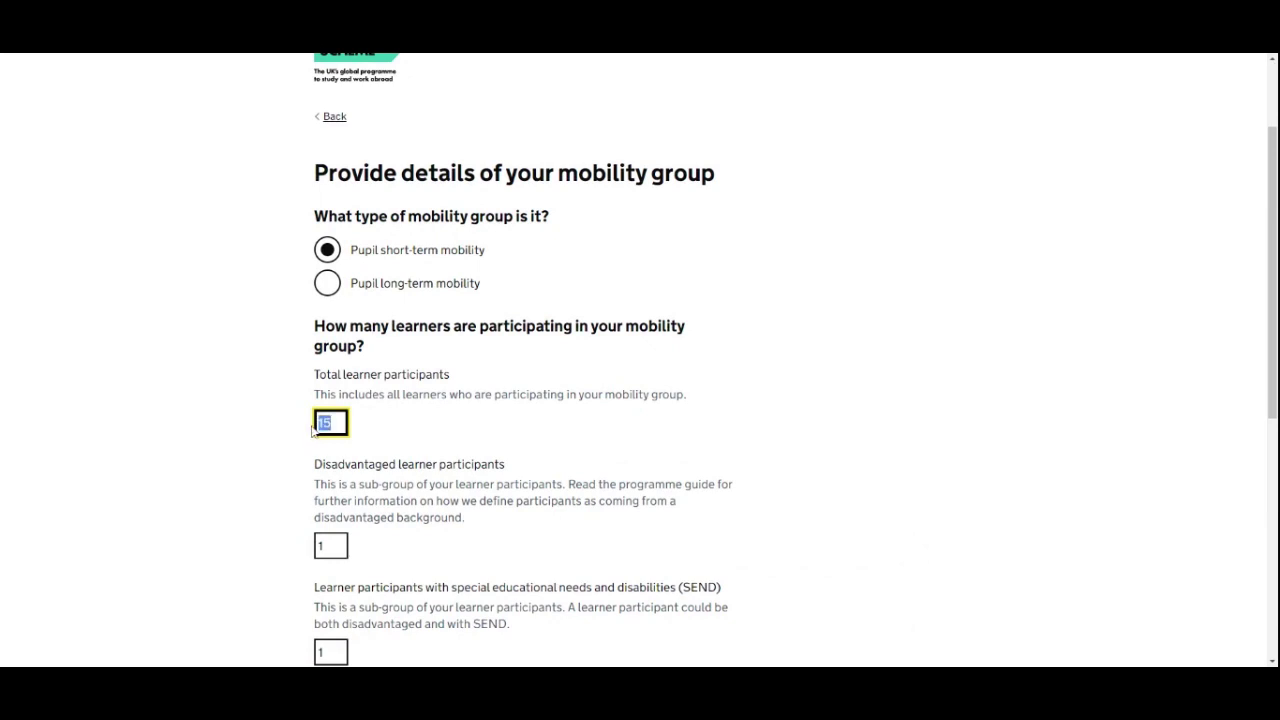
type("20")
left_click(266, 432)
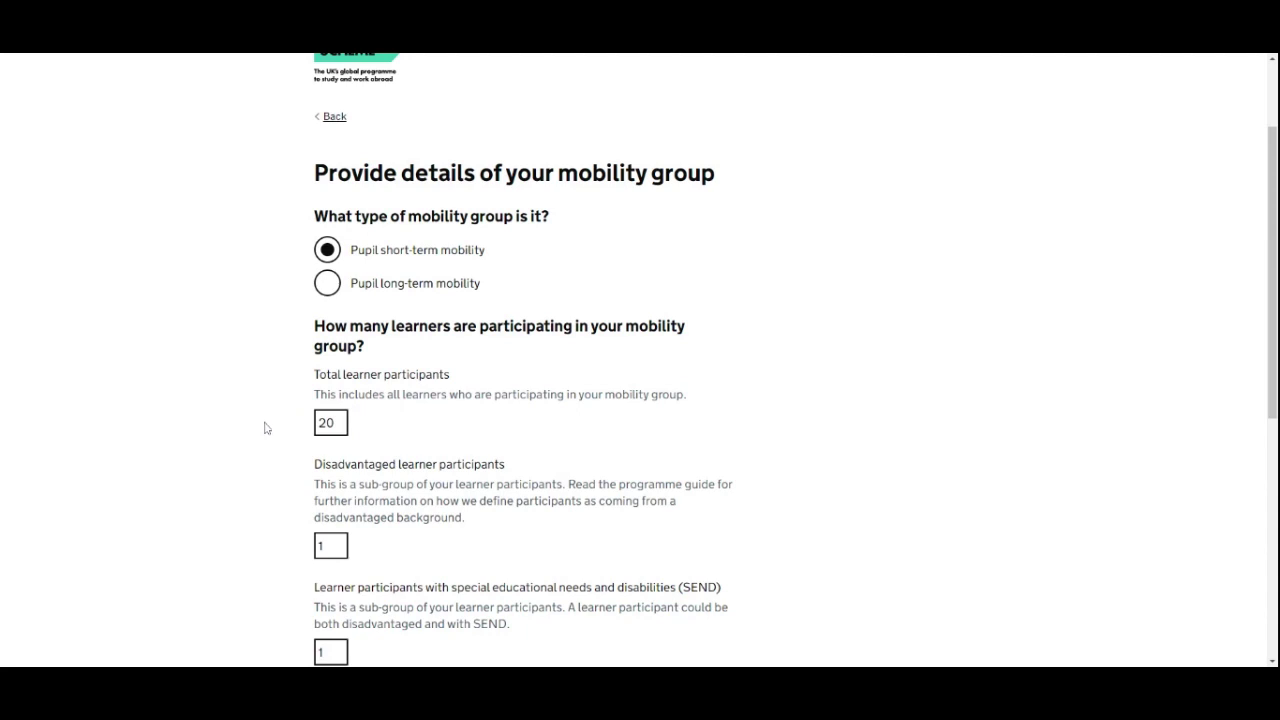
scroll(272, 410, "down", 3)
scroll(276, 423, "down", 5)
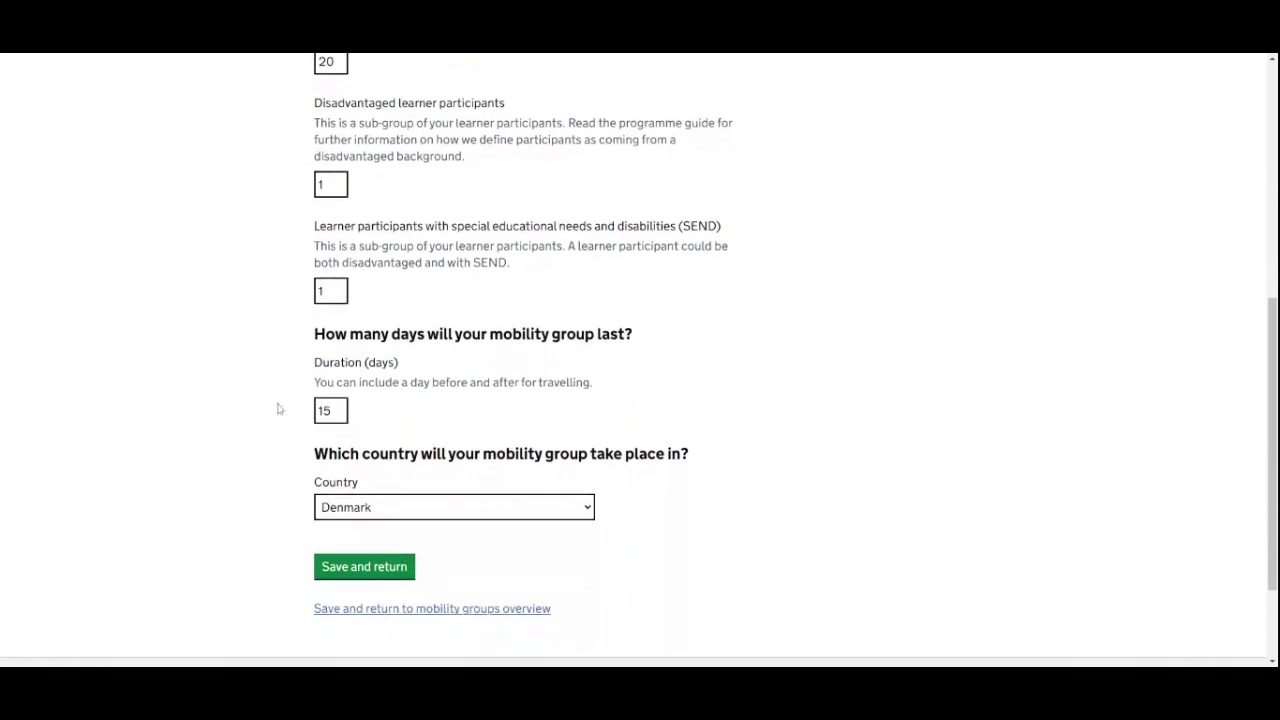
left_click(362, 568)
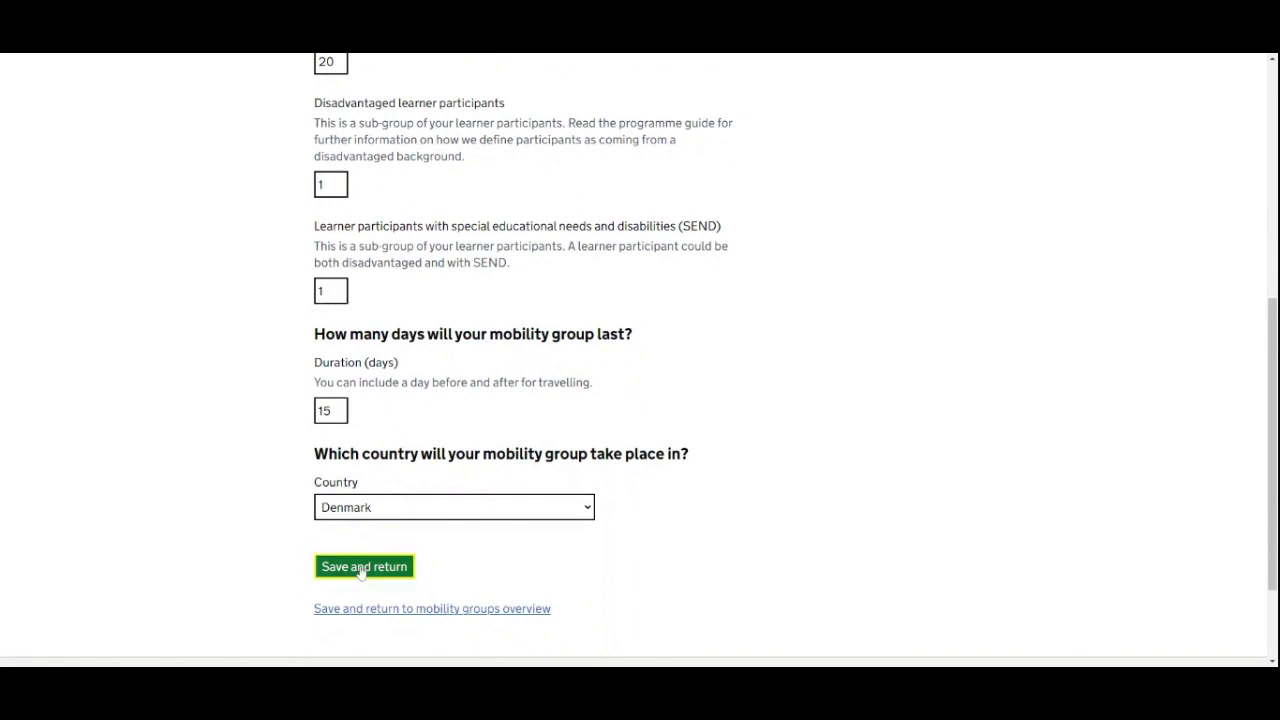
scroll(360, 570, "down", 3)
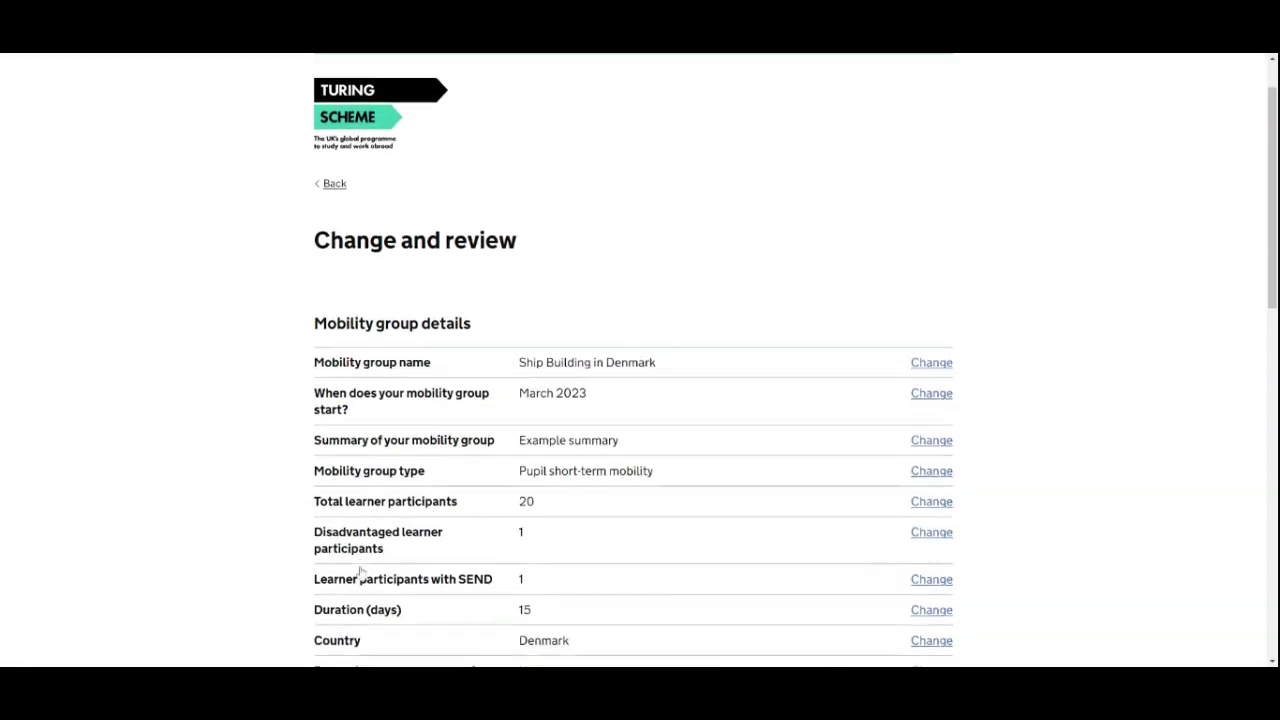
scroll(509, 466, "down", 9)
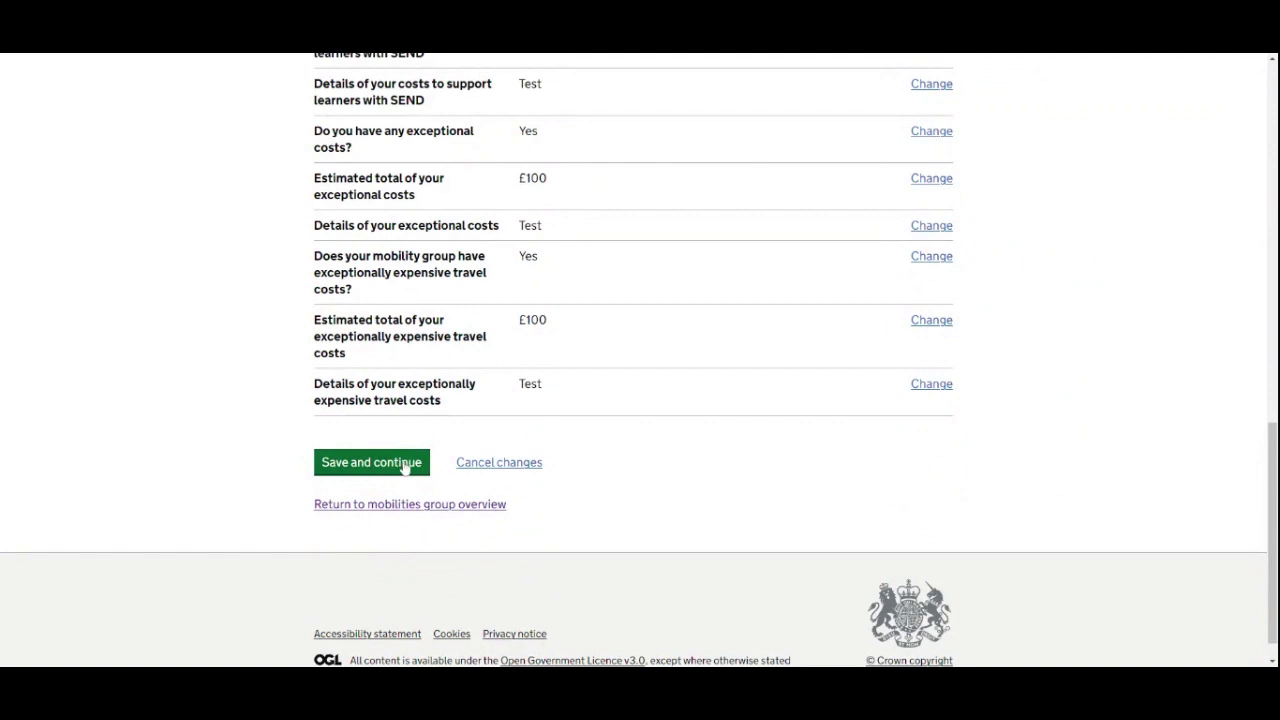
left_click(405, 467)
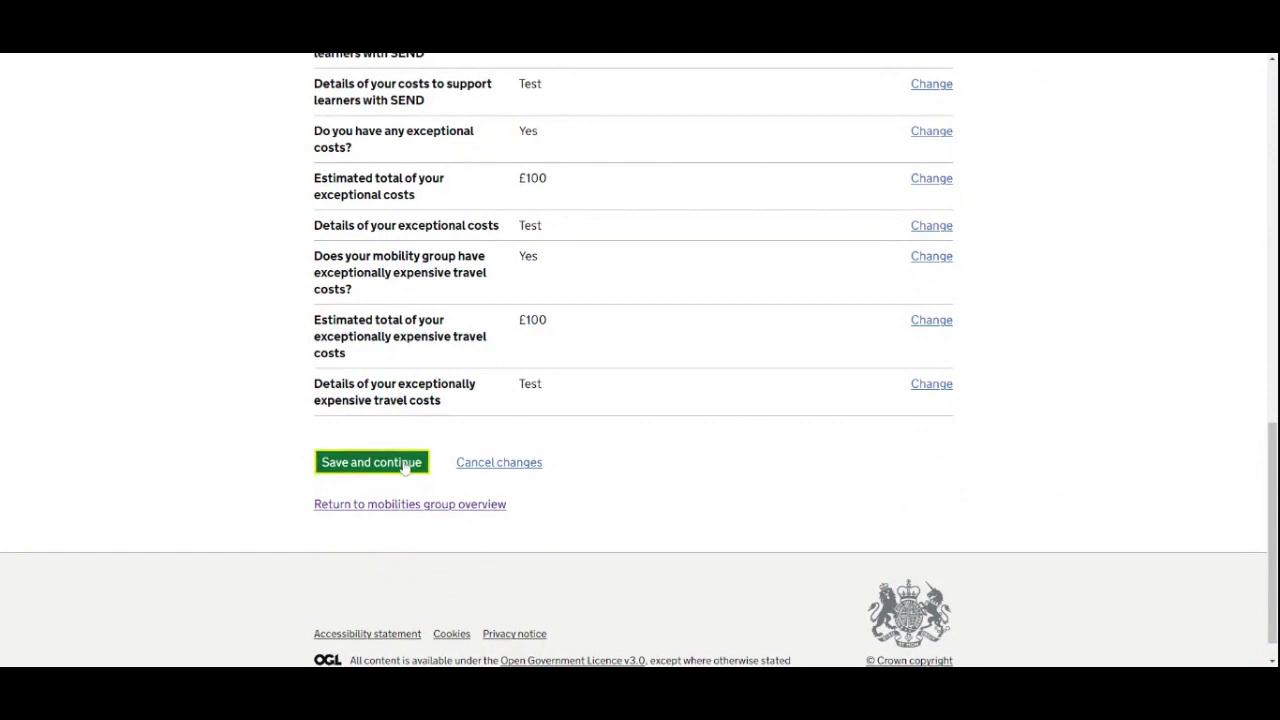
- Review the £96,792.00 adjusted cost flagged OVER BUDGET and the listed mobility groups
scroll(628, 474, "down", 2)
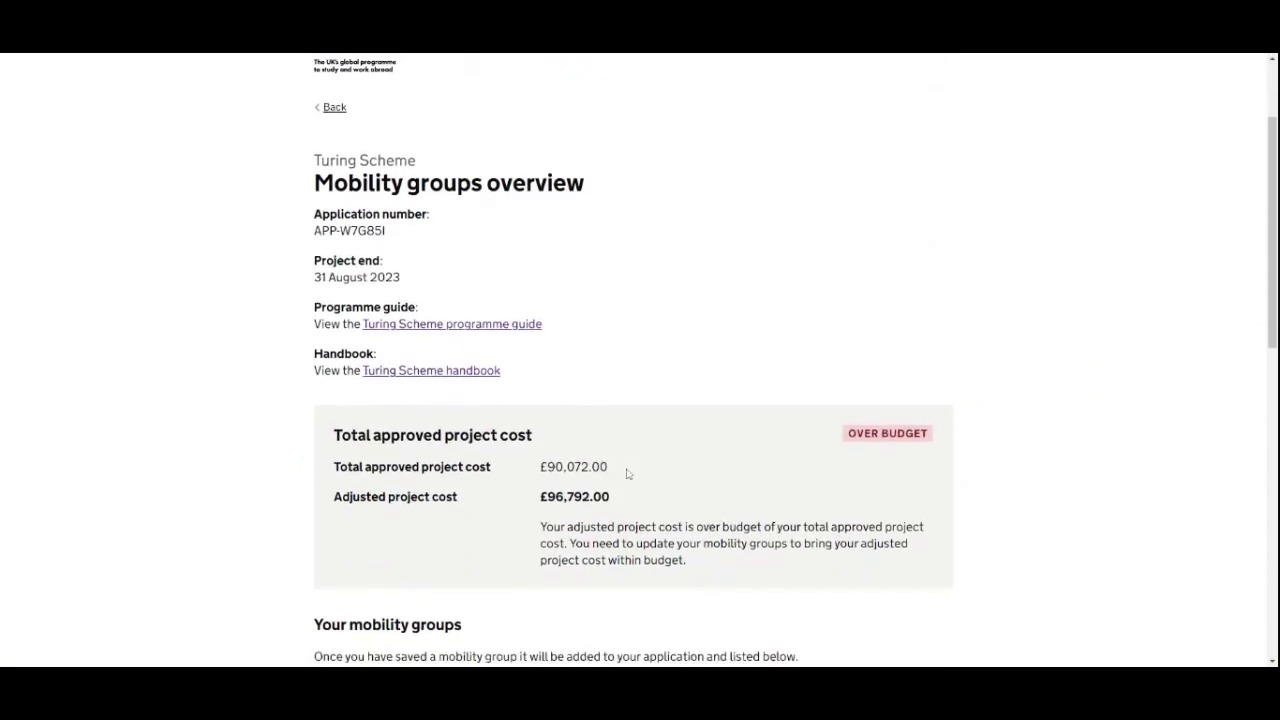
scroll(628, 474, "down", 1)
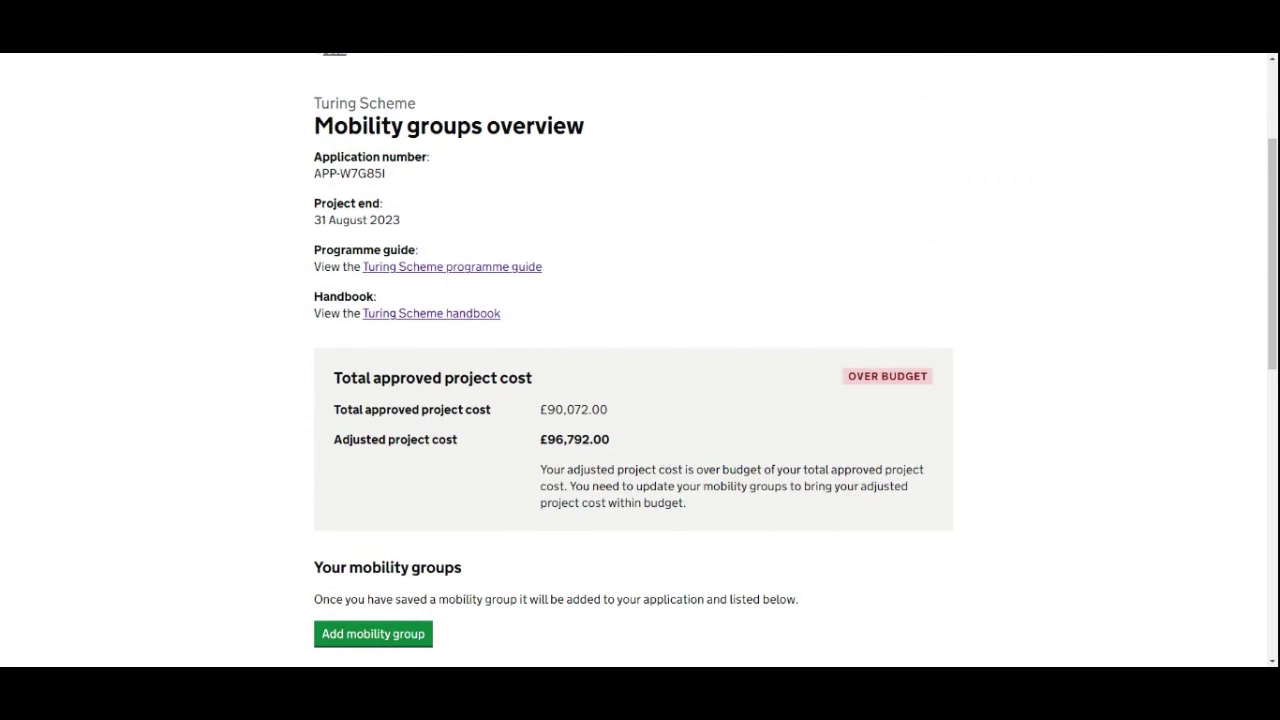
left_click_drag(333, 443, 479, 448)
left_click(538, 444)
left_click_drag(848, 376, 931, 379)
left_click(858, 440)
scroll(845, 445, "down", 1)
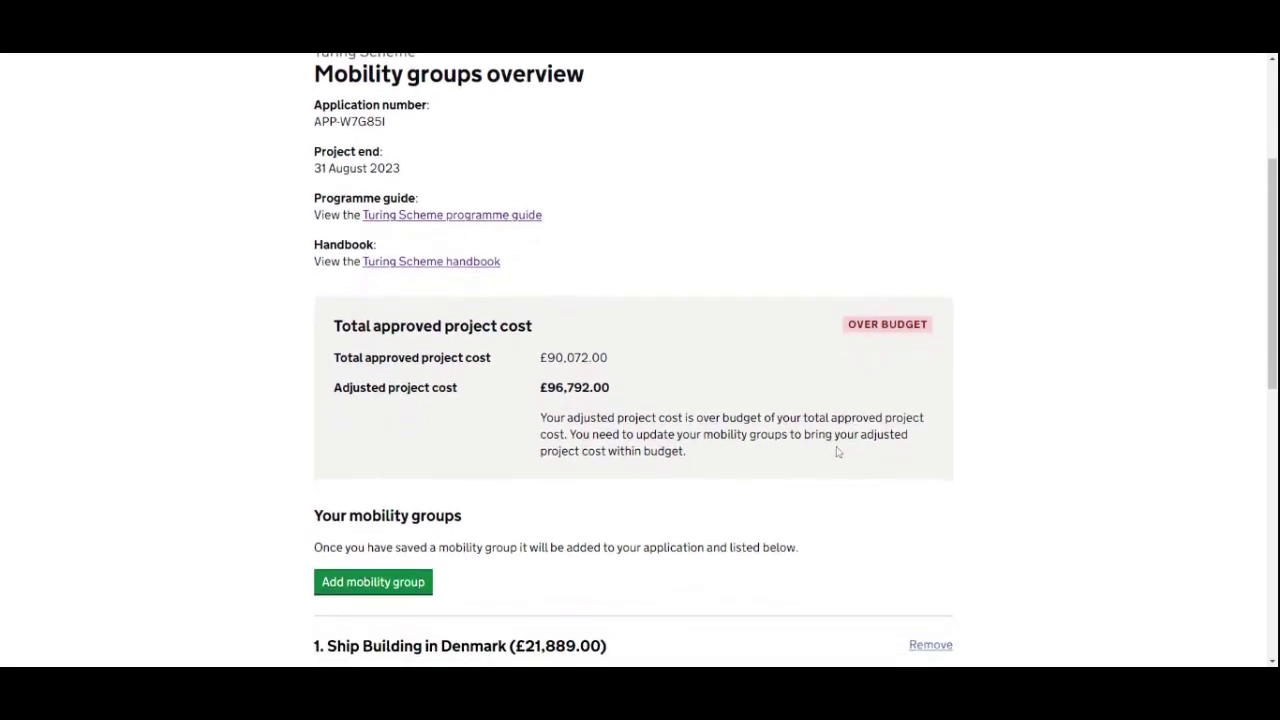
scroll(987, 447, "down", 1)
scroll(987, 447, "down", 1)
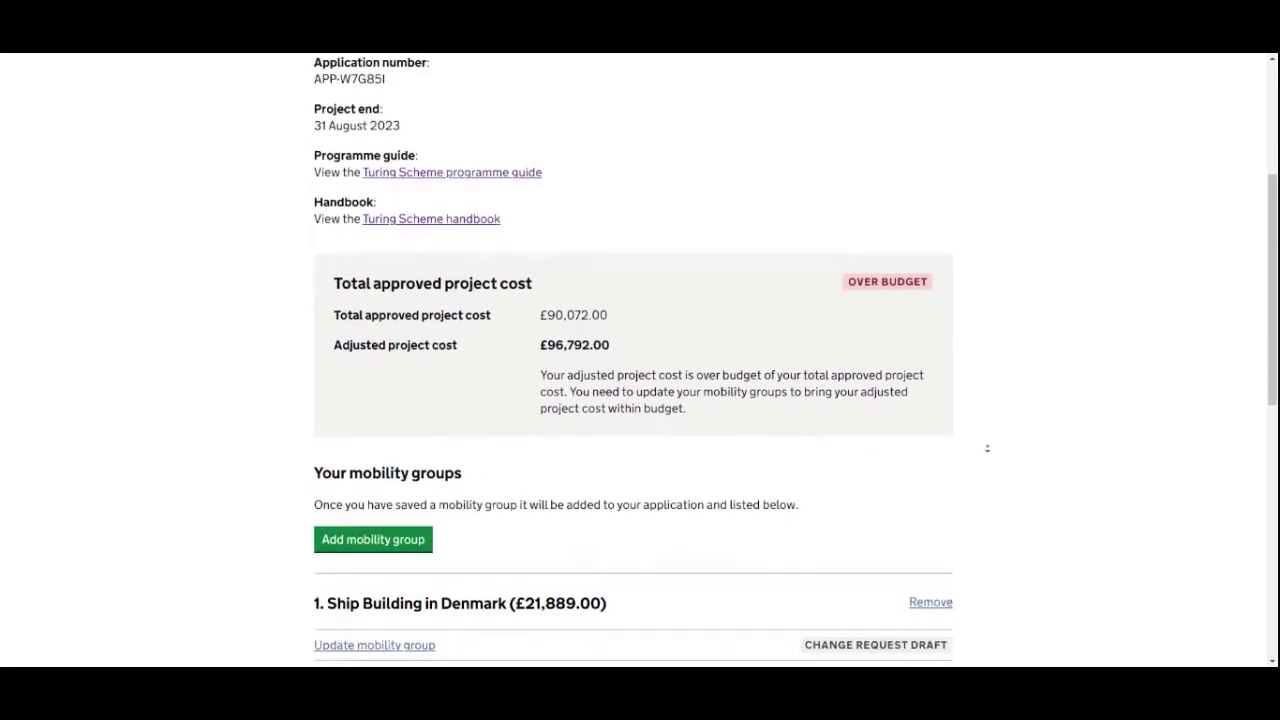
scroll(1001, 444, "down", 1)
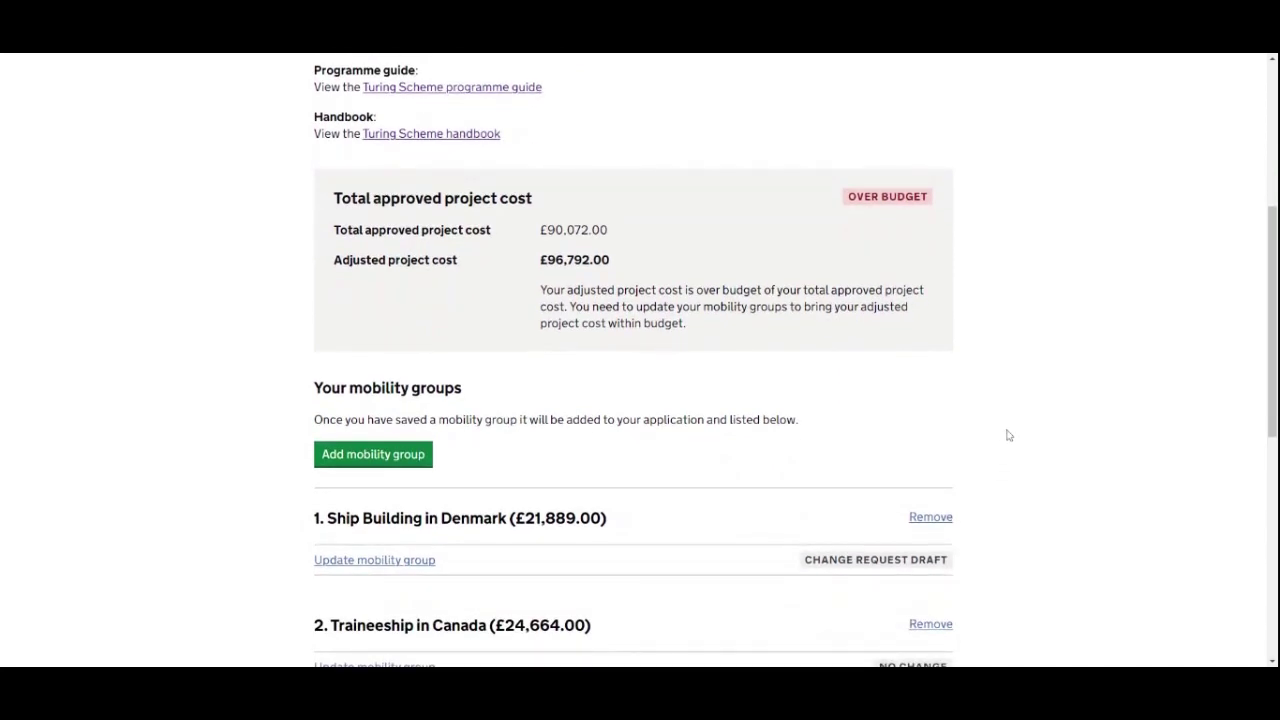
scroll(1006, 448, "down", 3)
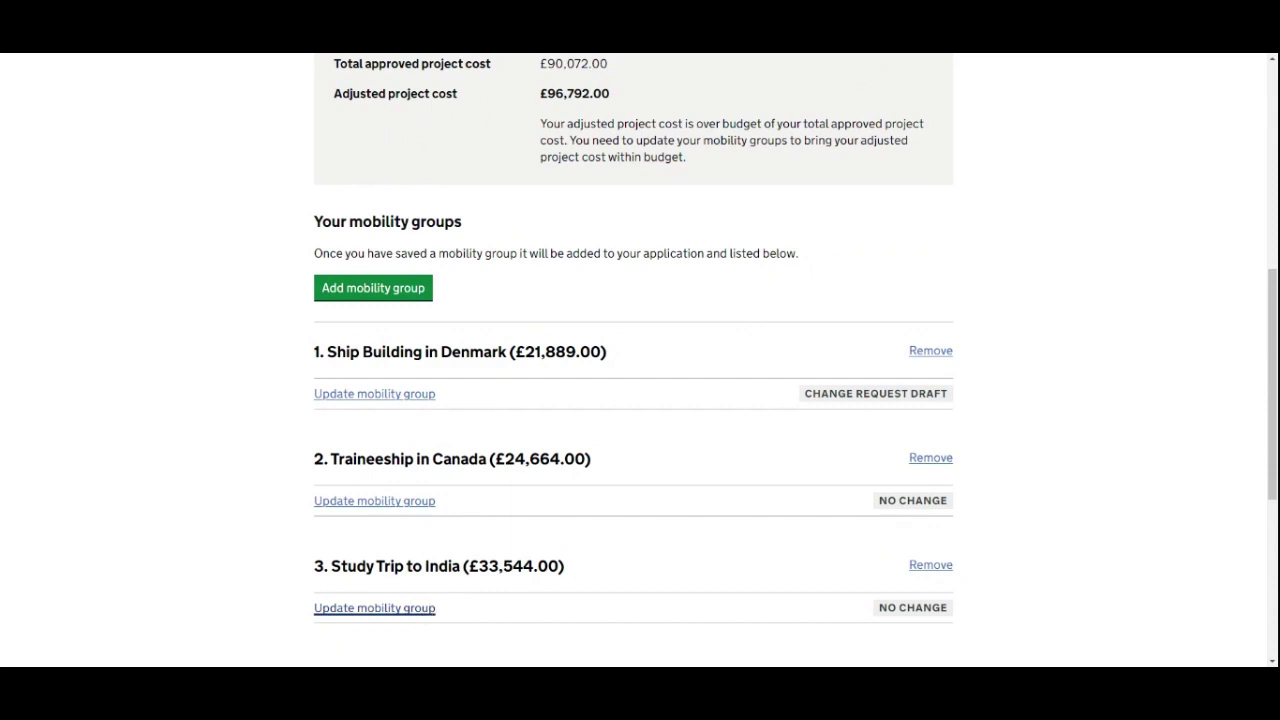
- Open the Study Trip to India group and choose to make changes to it
left_click(428, 609)
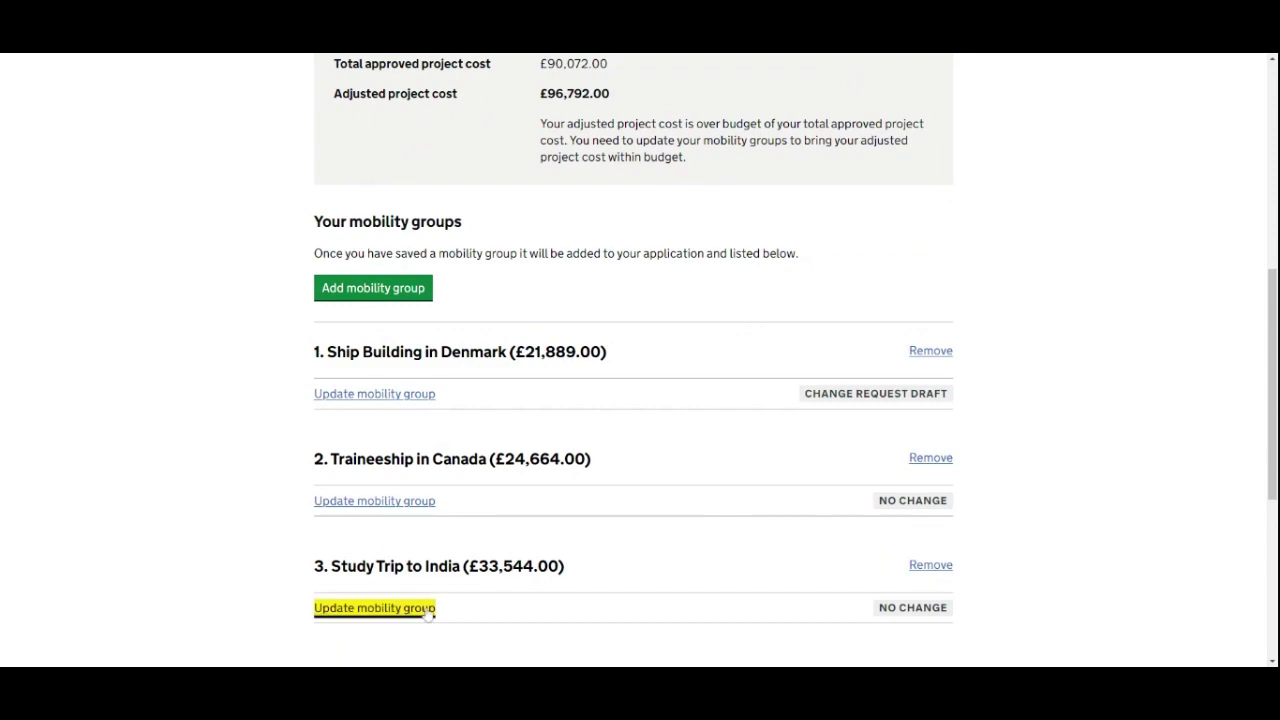
scroll(497, 563, "down", 5)
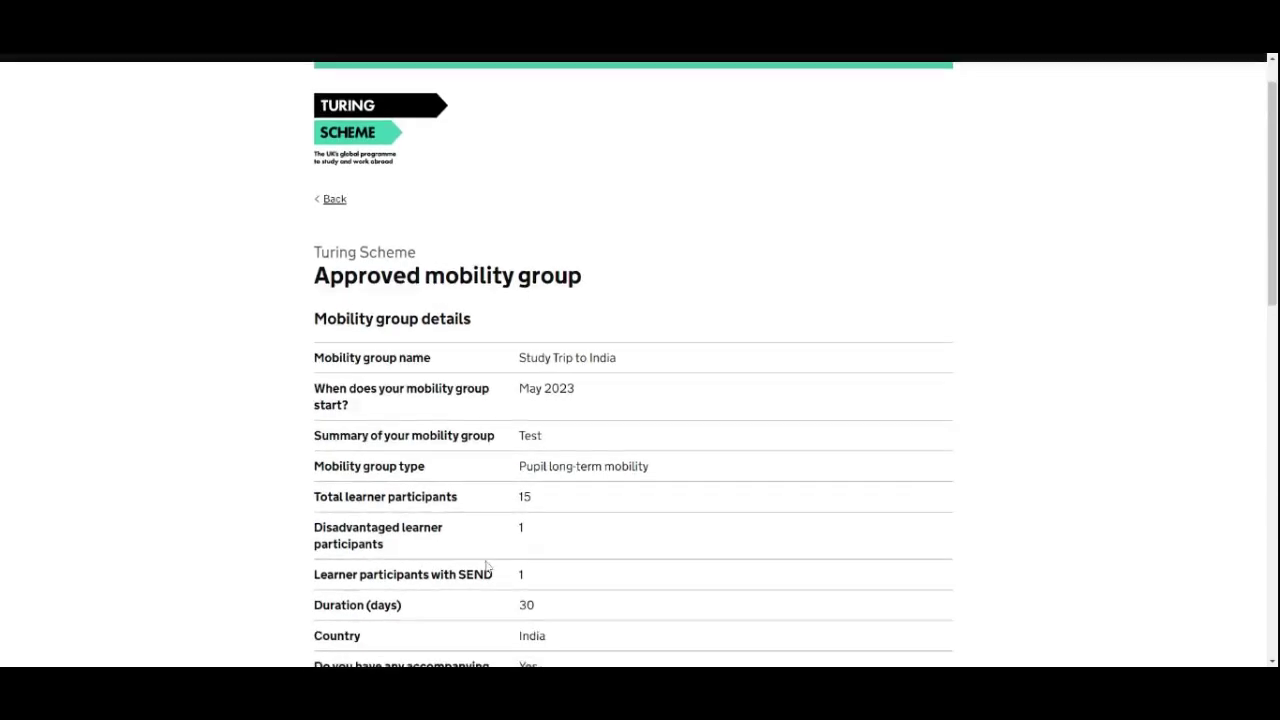
scroll(477, 563, "down", 5)
left_click(388, 432)
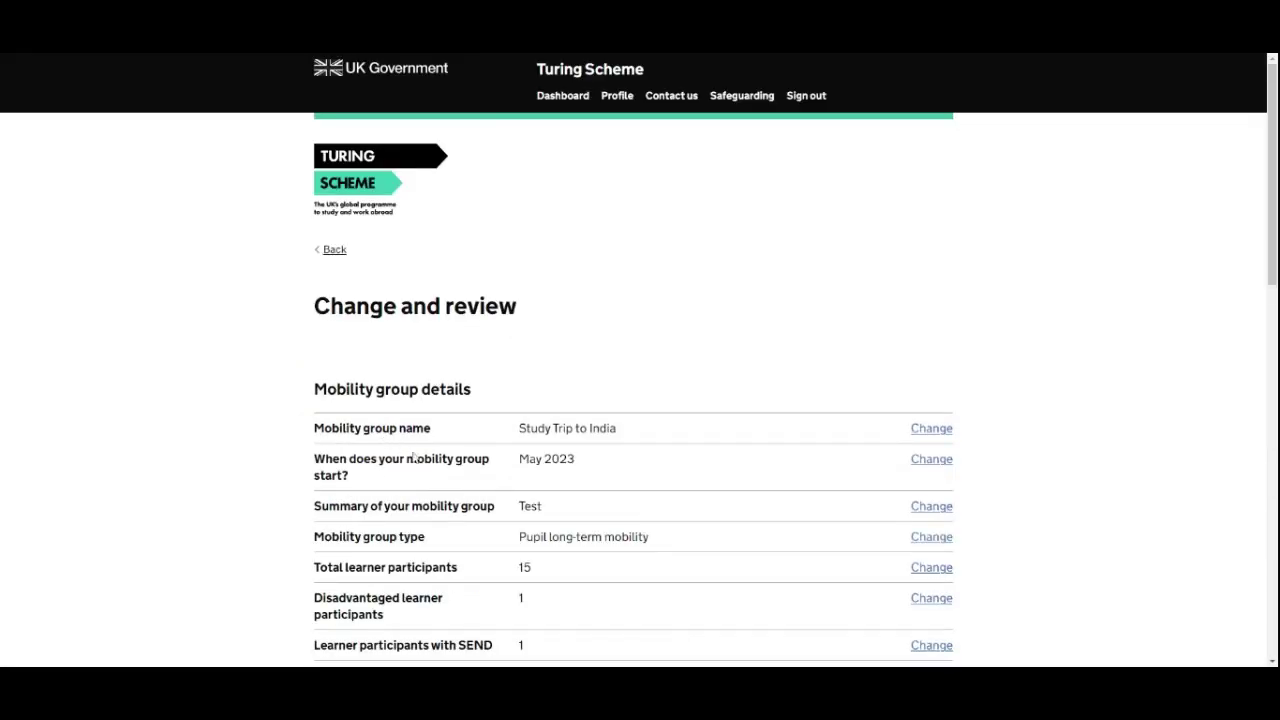
- Change its total learner participants from 15 to 10 and save the group
left_click(916, 570)
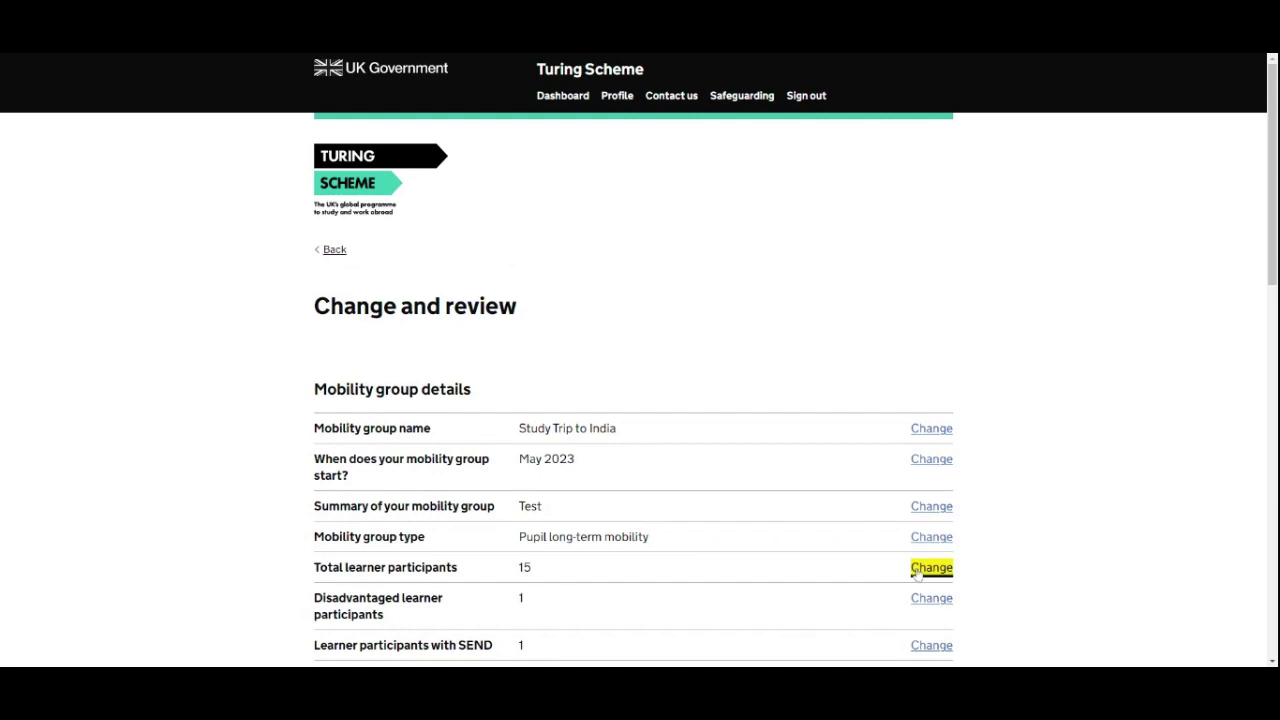
double_click(325, 556)
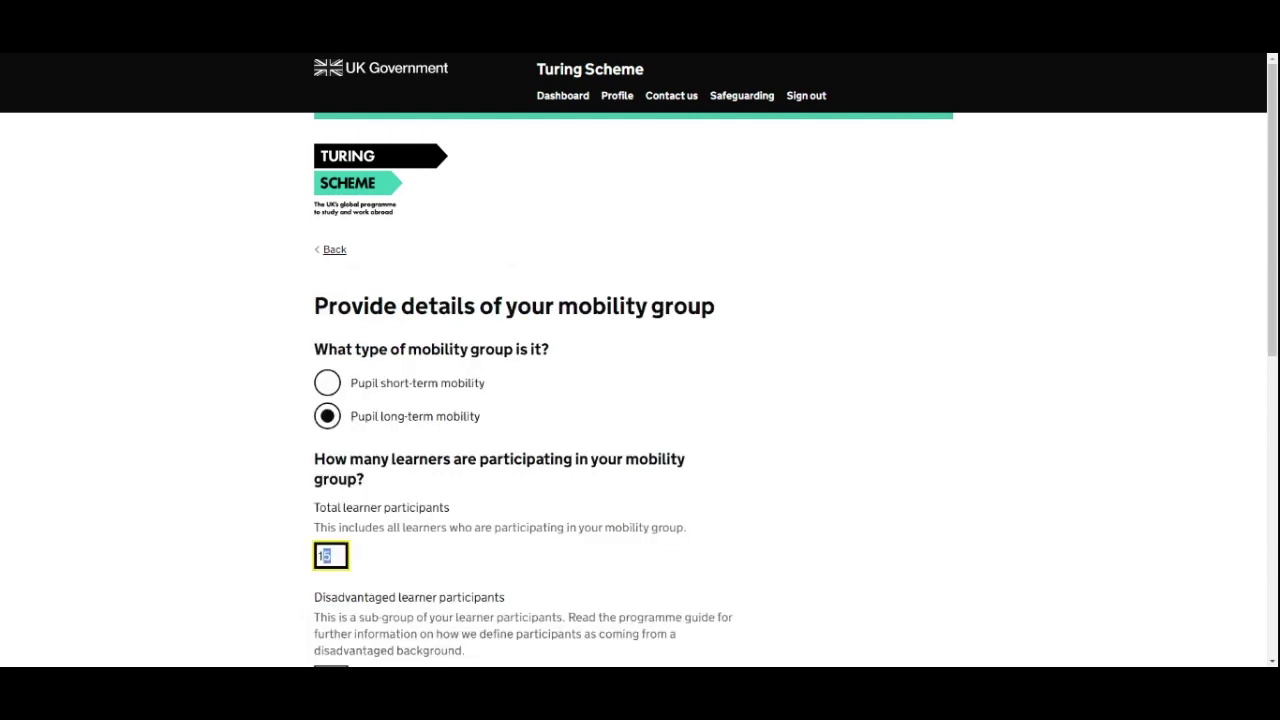
type("10")
left_click(285, 566)
scroll(300, 562, "down", 6)
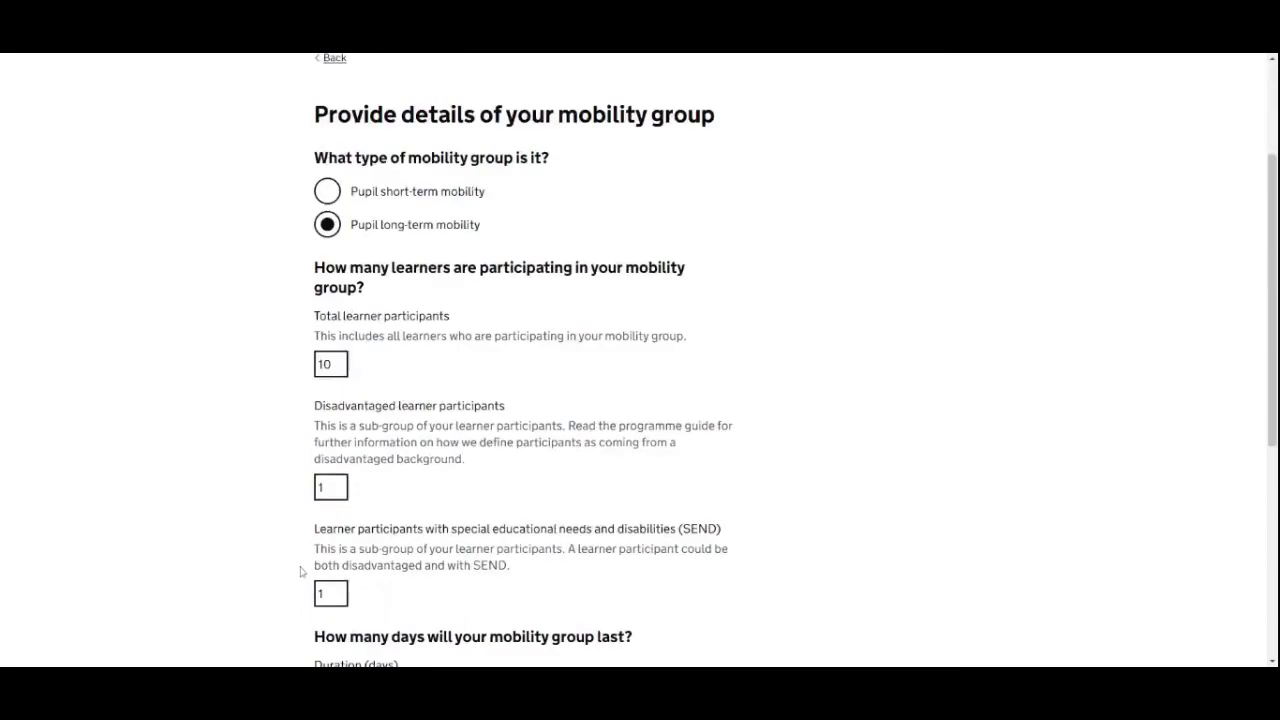
left_click(366, 431)
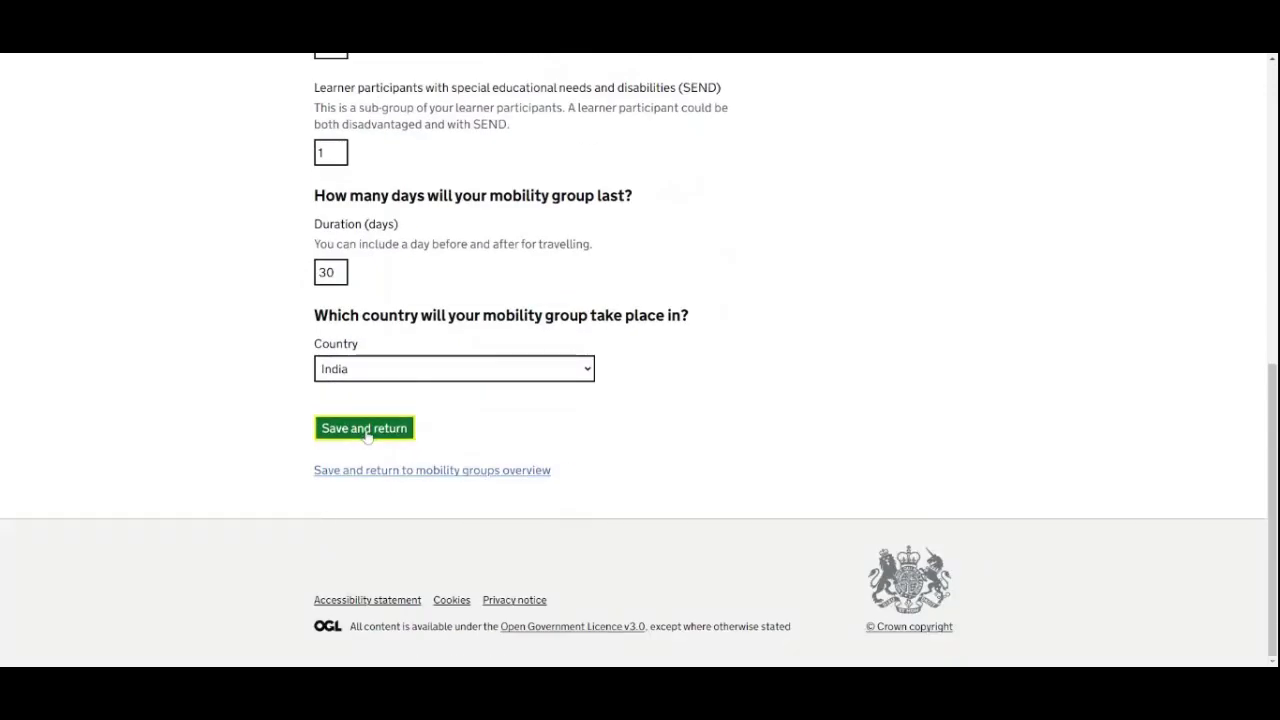
scroll(368, 436, "down", 15)
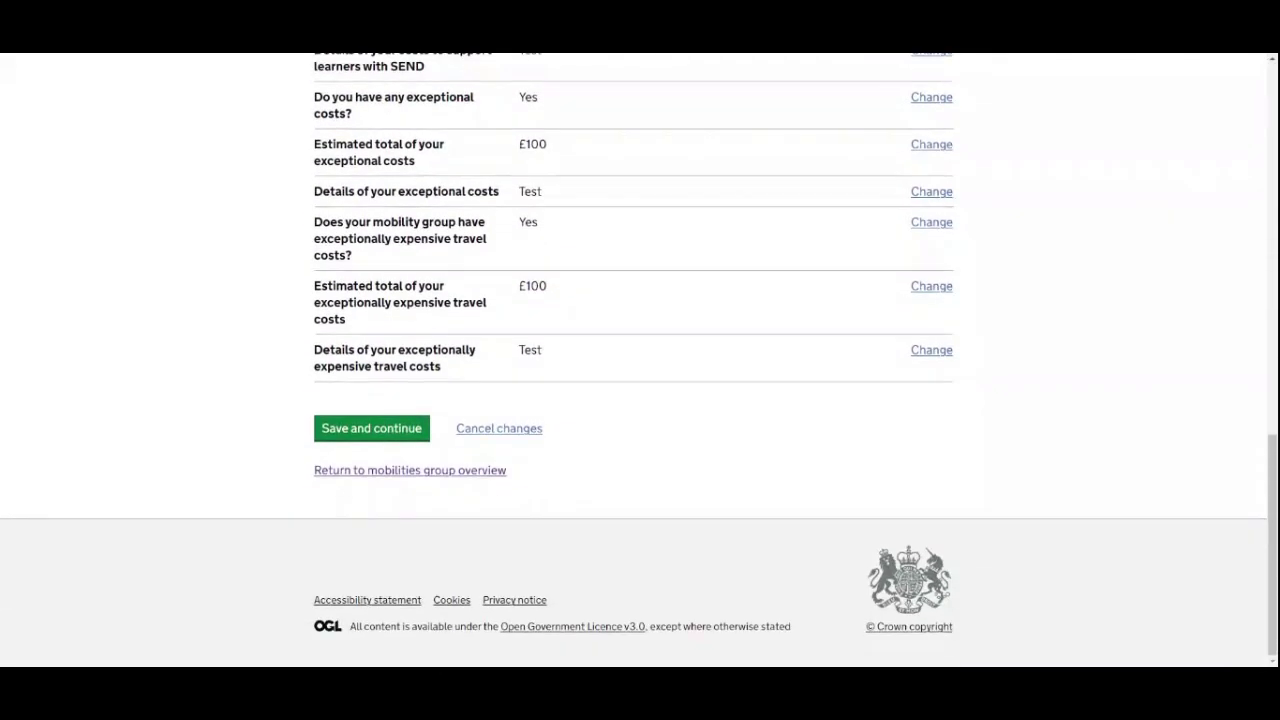
left_click(374, 440)
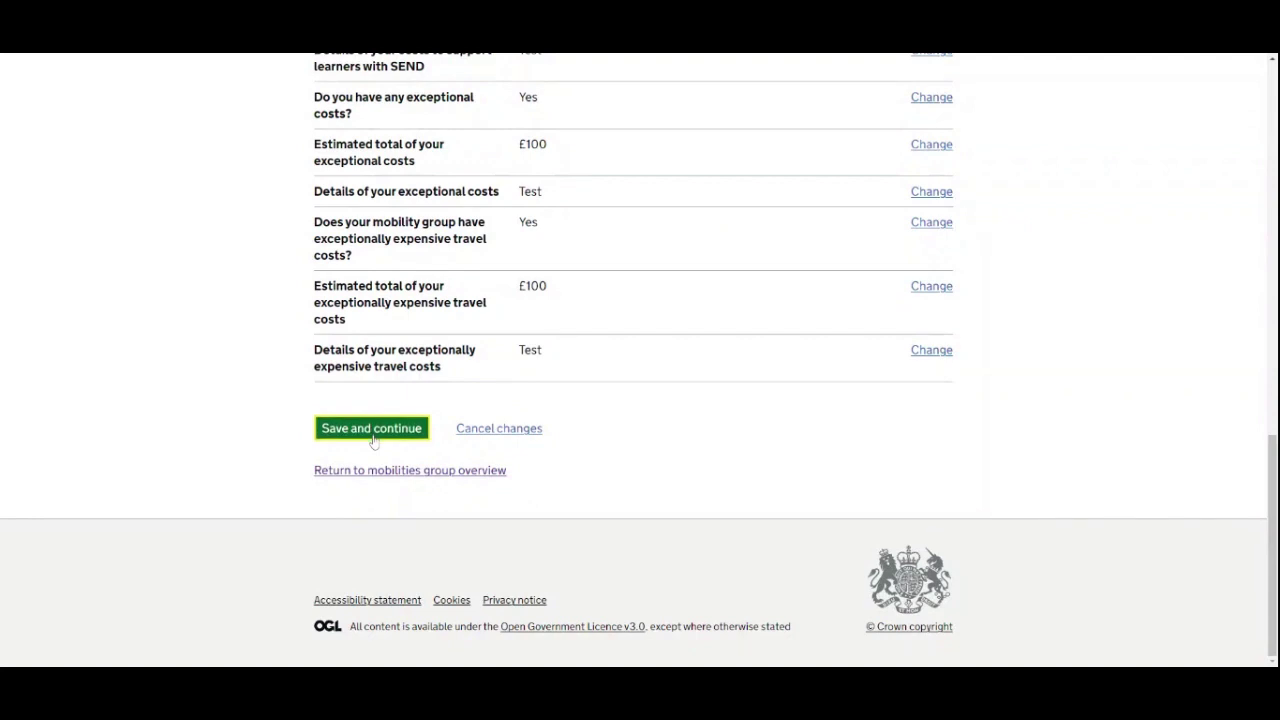
scroll(620, 531, "down", 2)
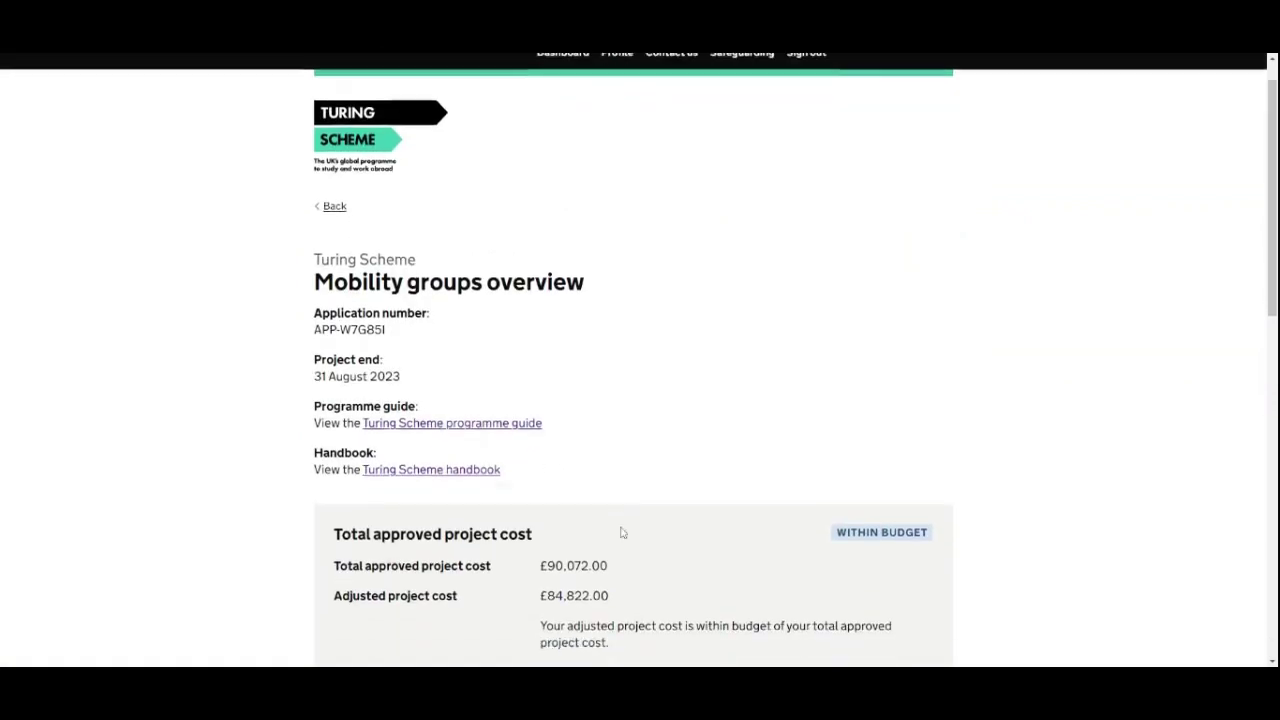
scroll(650, 540, "down", 1)
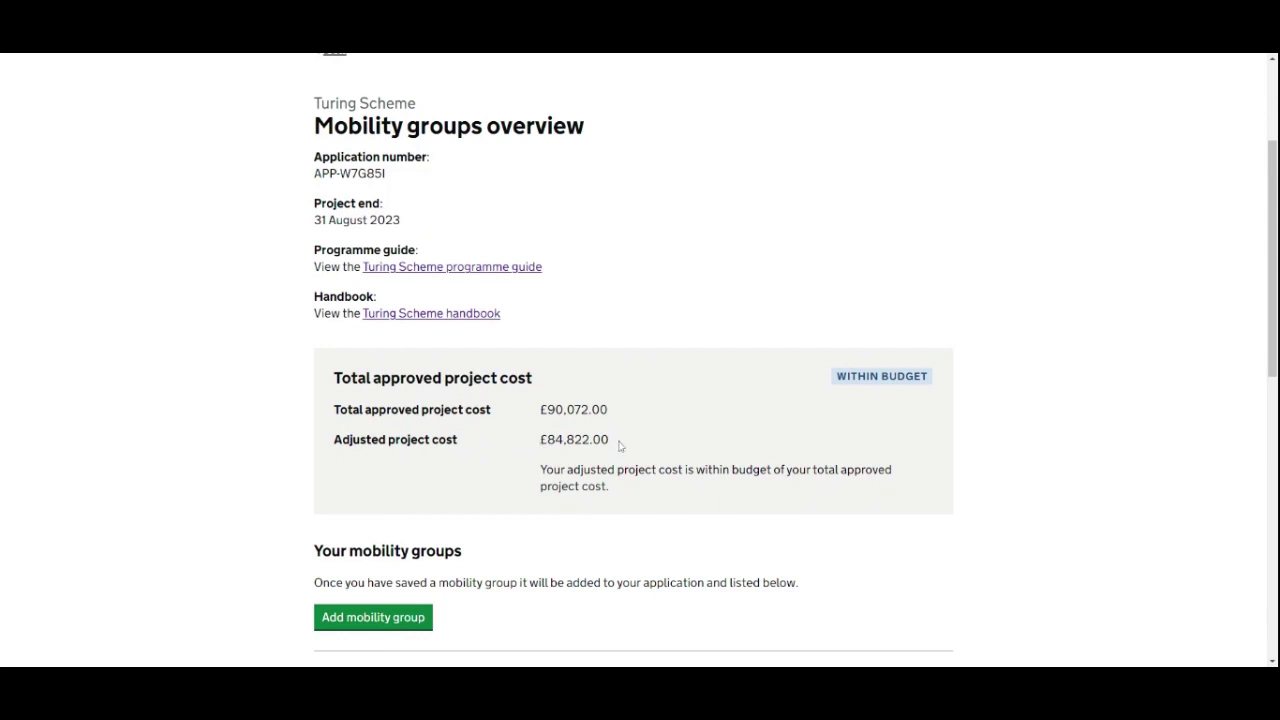
middle_click(243, 444)
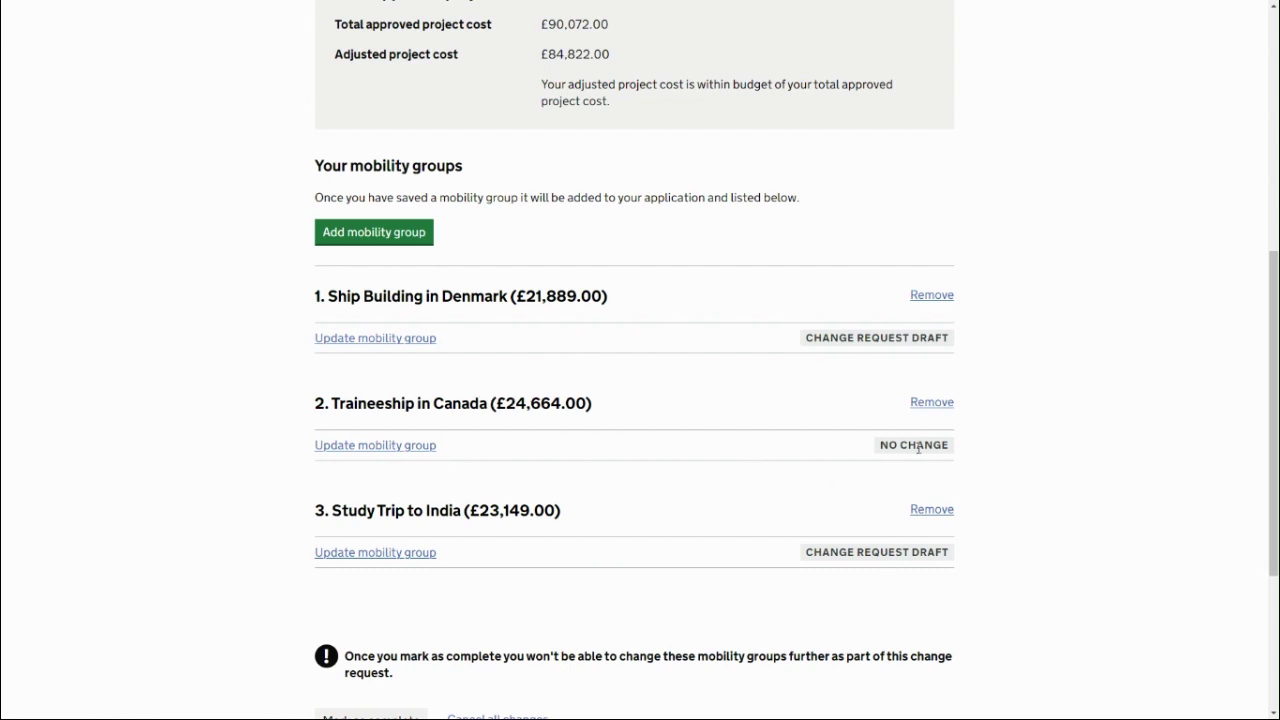
- Open the Traineeship in Canada group and choose to make changes to it
left_click(386, 447)
scroll(386, 451, "down", 10)
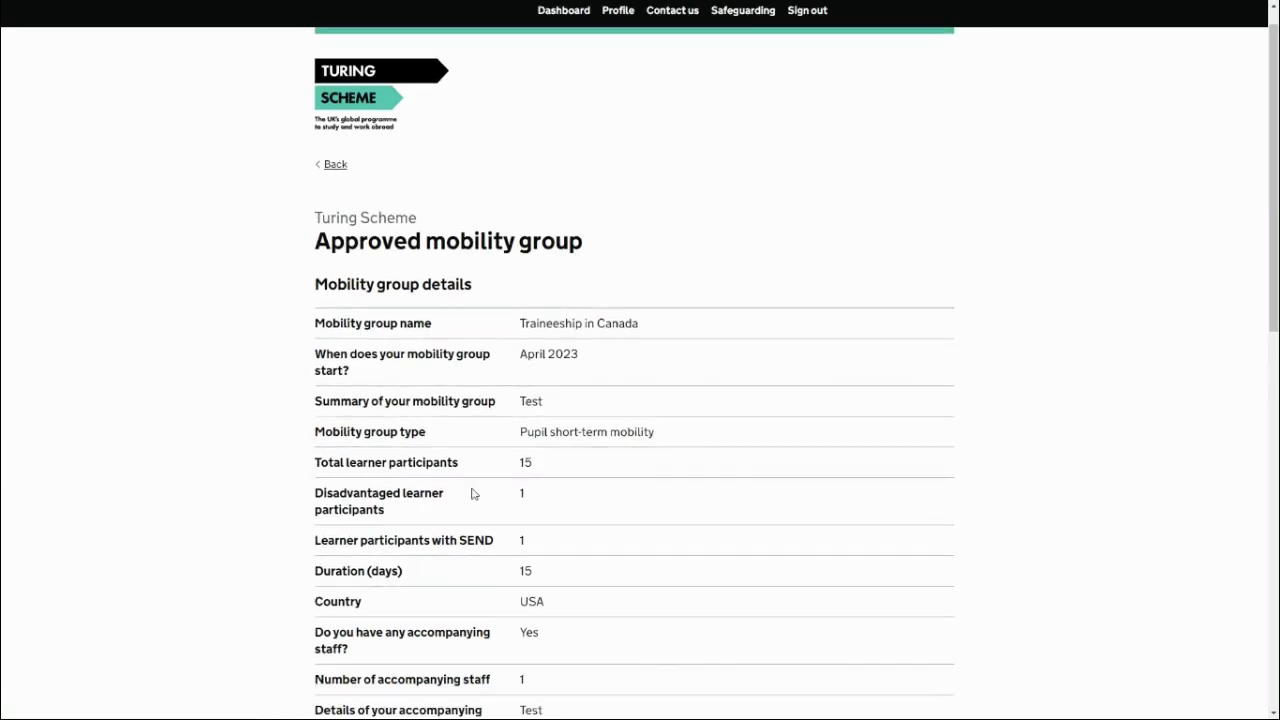
left_click(370, 483)
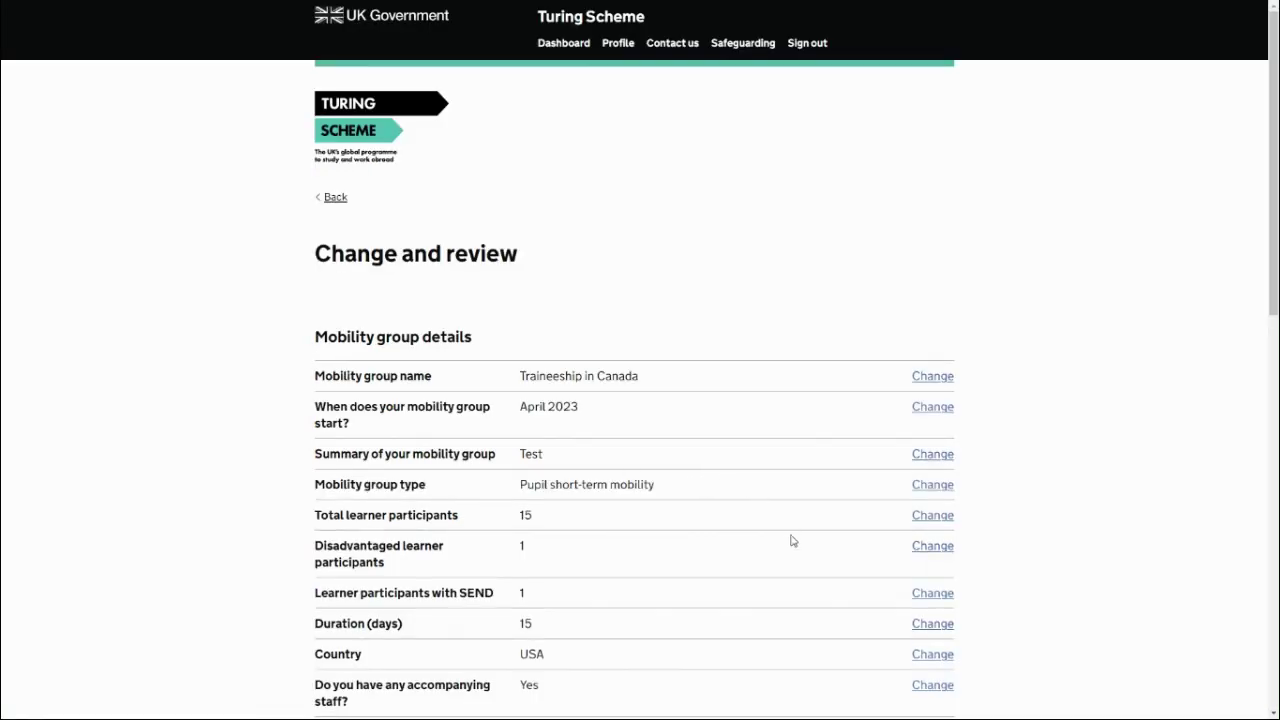
- Set disadvantaged learner participants to 2 and go back to the mobility groups overview
left_click(934, 550)
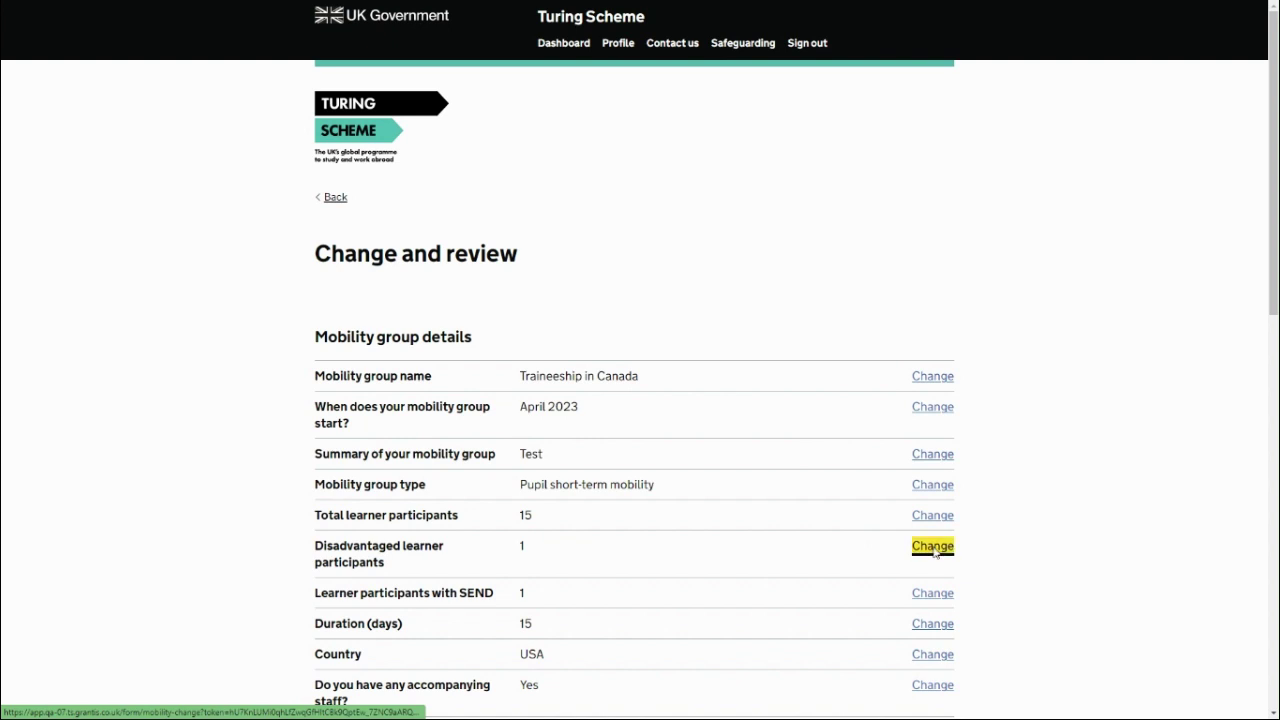
left_click(334, 629)
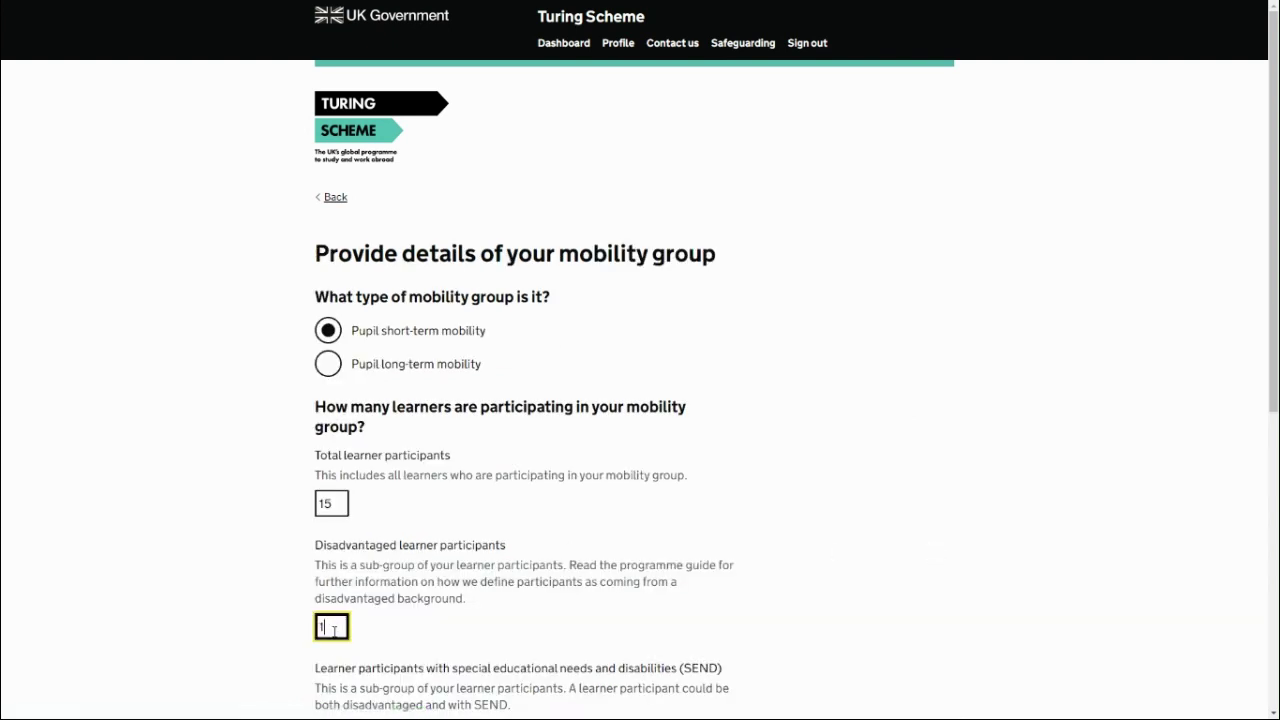
key("BackSpace")
type("2")
left_click(250, 604)
scroll(252, 604, "down", 1)
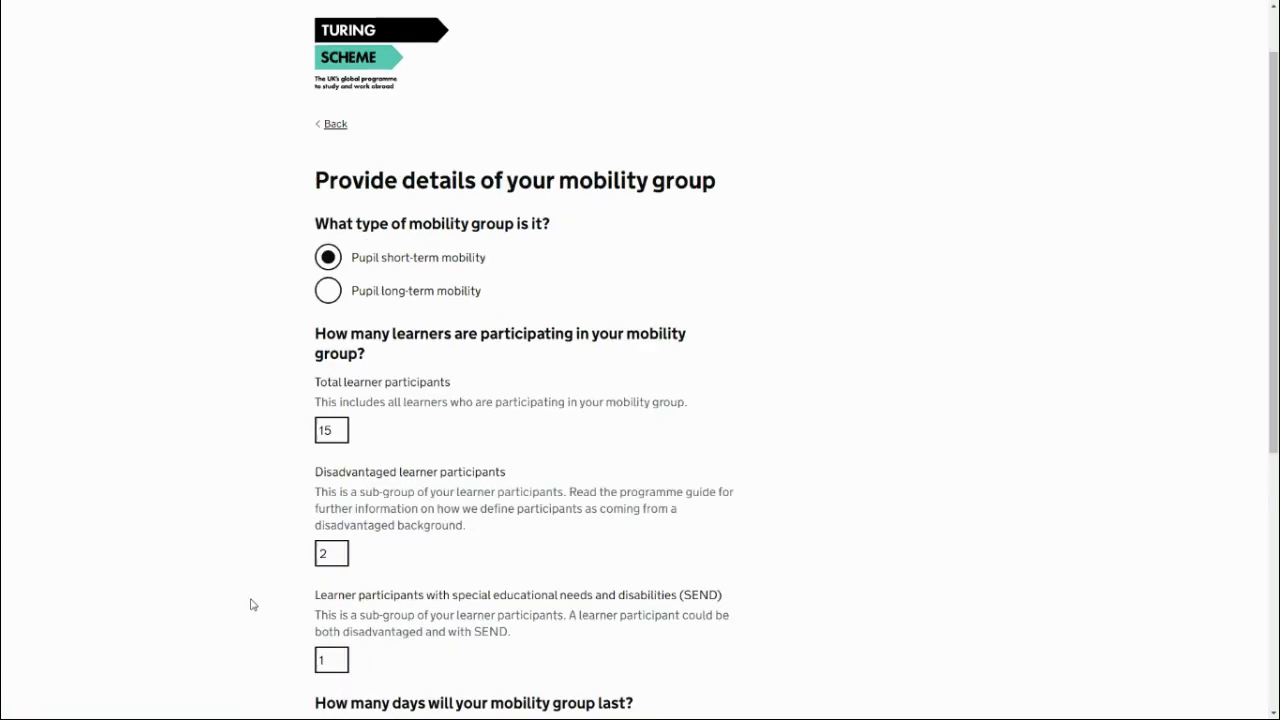
scroll(251, 603, "down", 5)
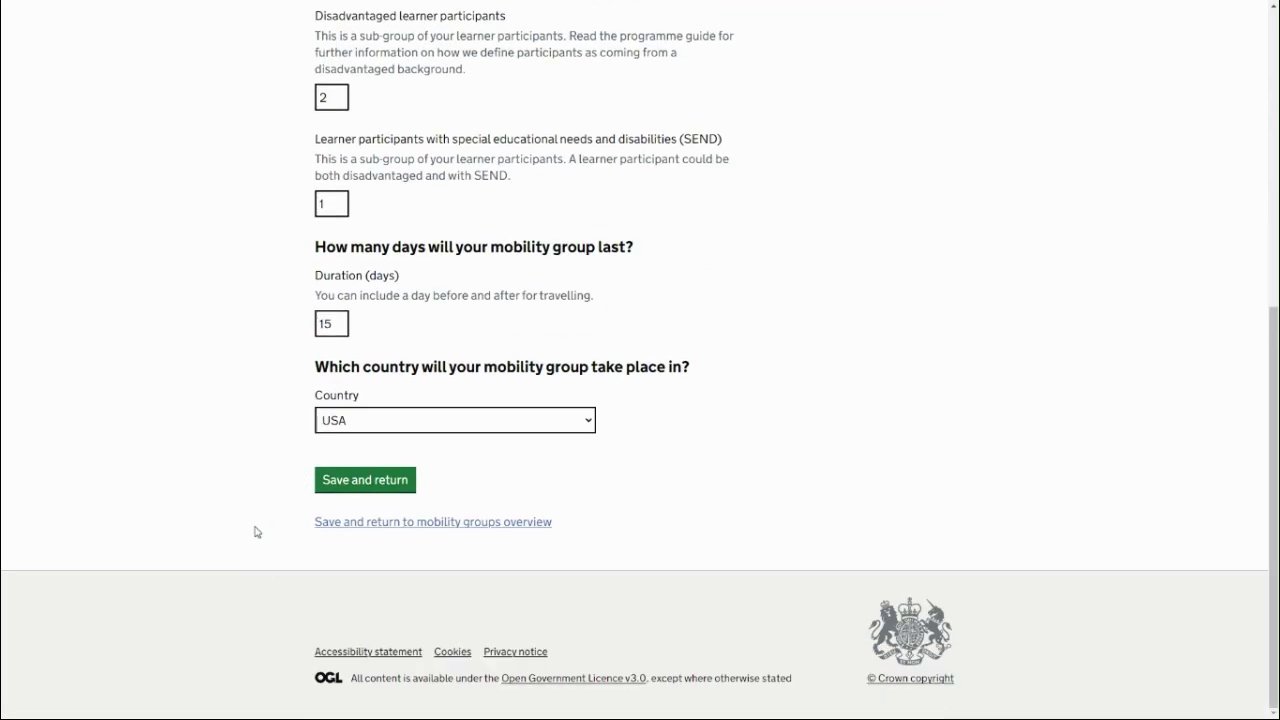
scroll(255, 532, "up", 6)
left_click(333, 199)
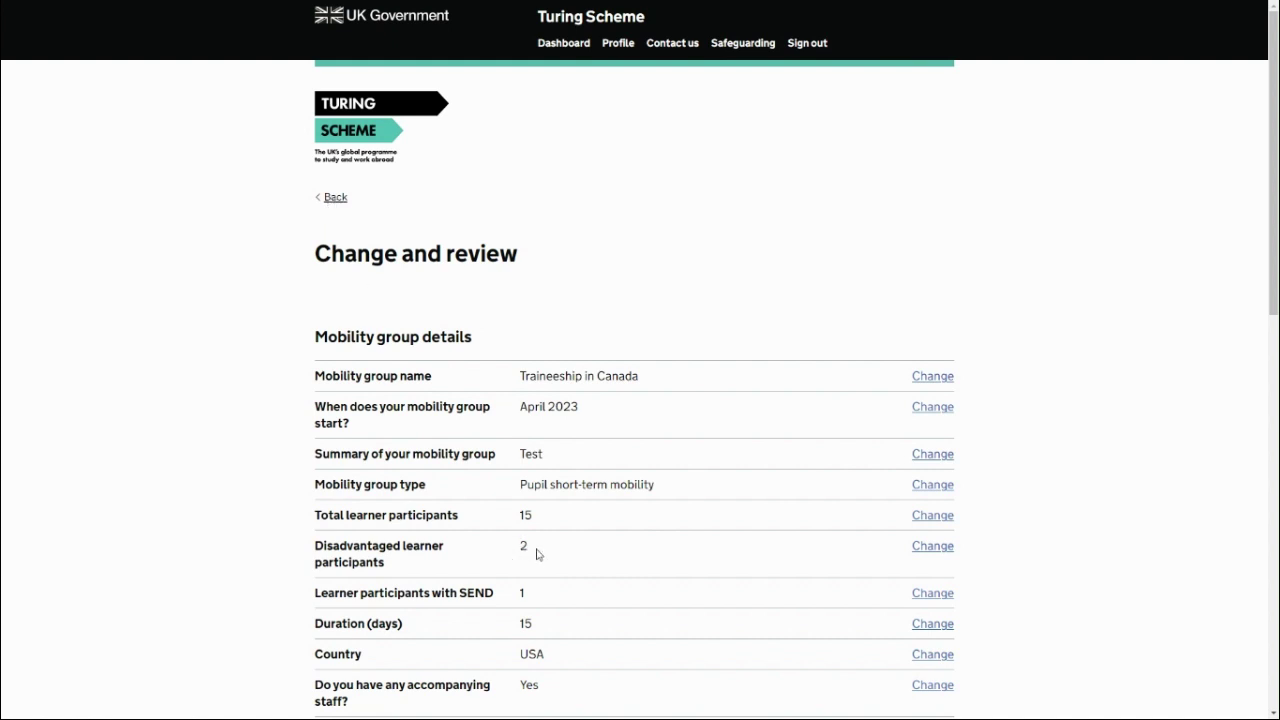
left_click(336, 198)
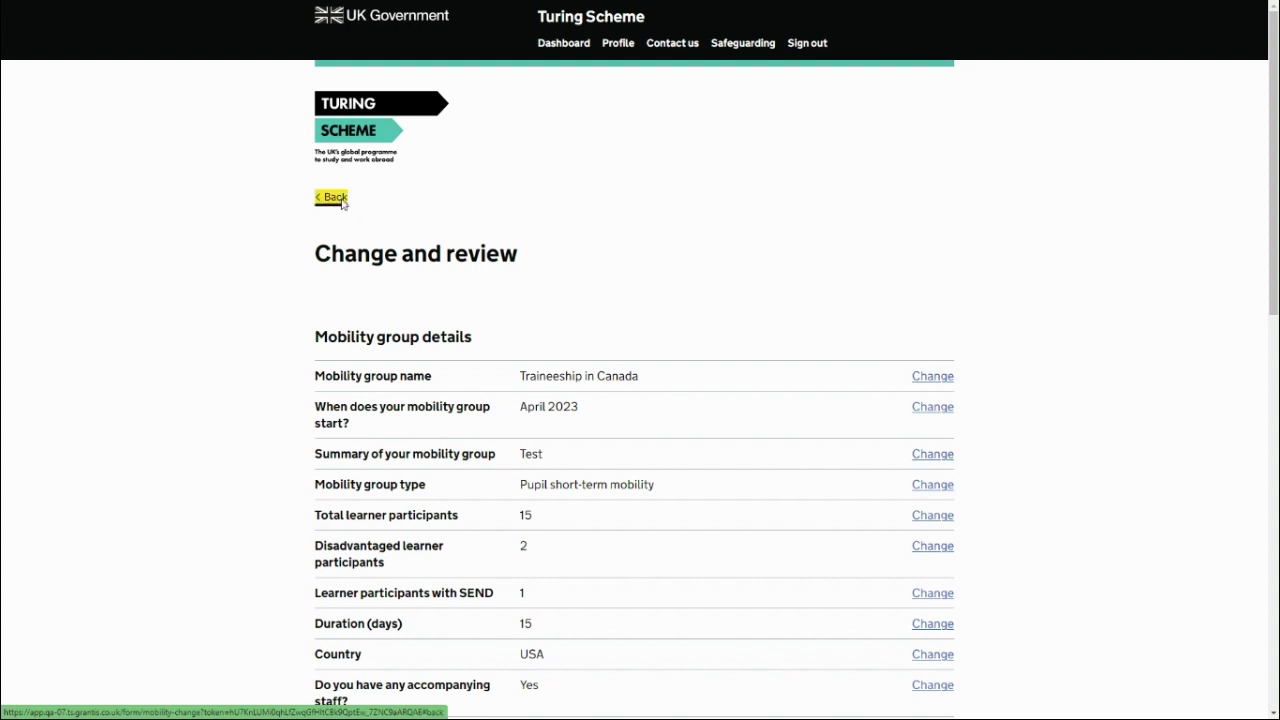
middle_click(220, 382)
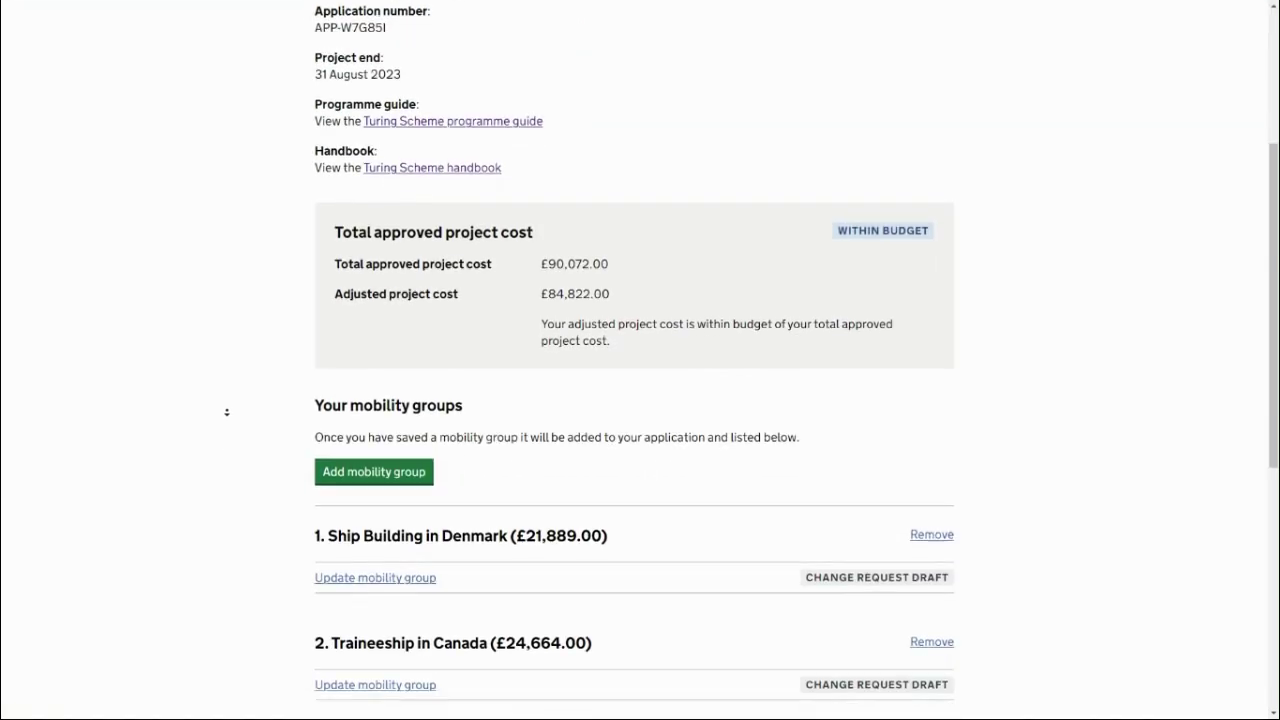
- Attempt Mark as complete, which is refused until all mobility groups are completed
middle_click(227, 421)
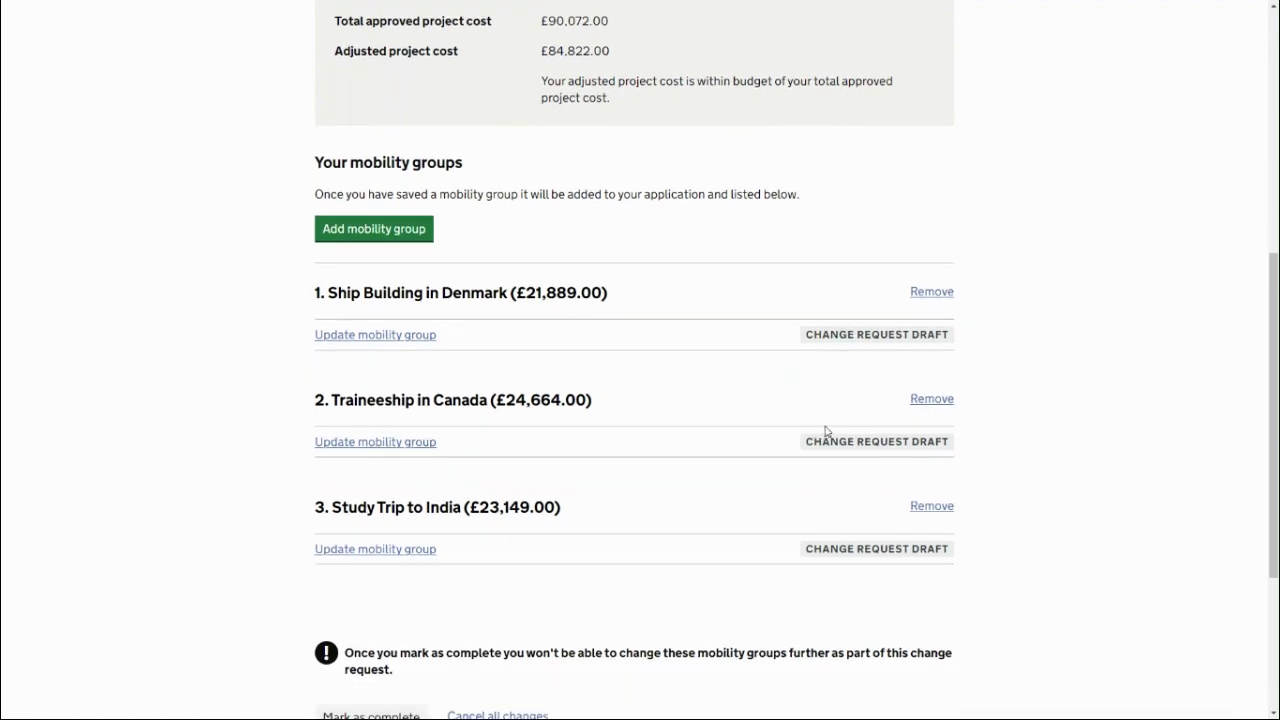
scroll(594, 540, "down", 1)
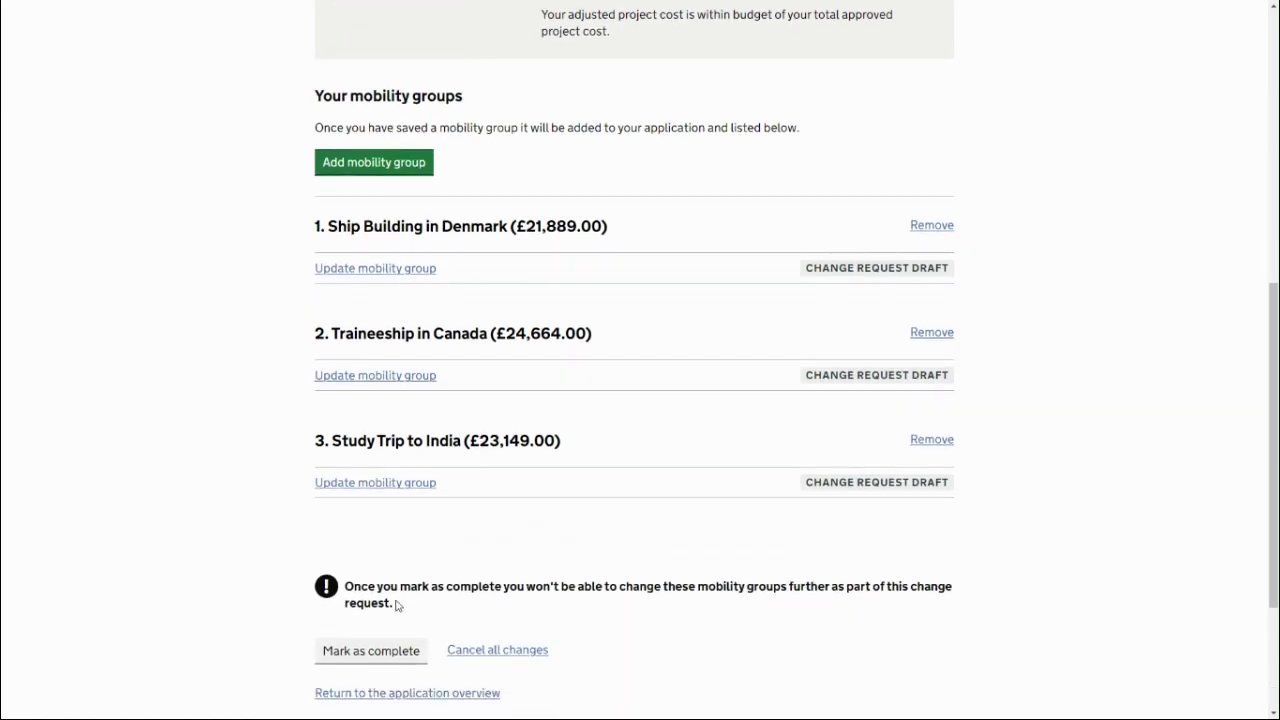
left_click(381, 653)
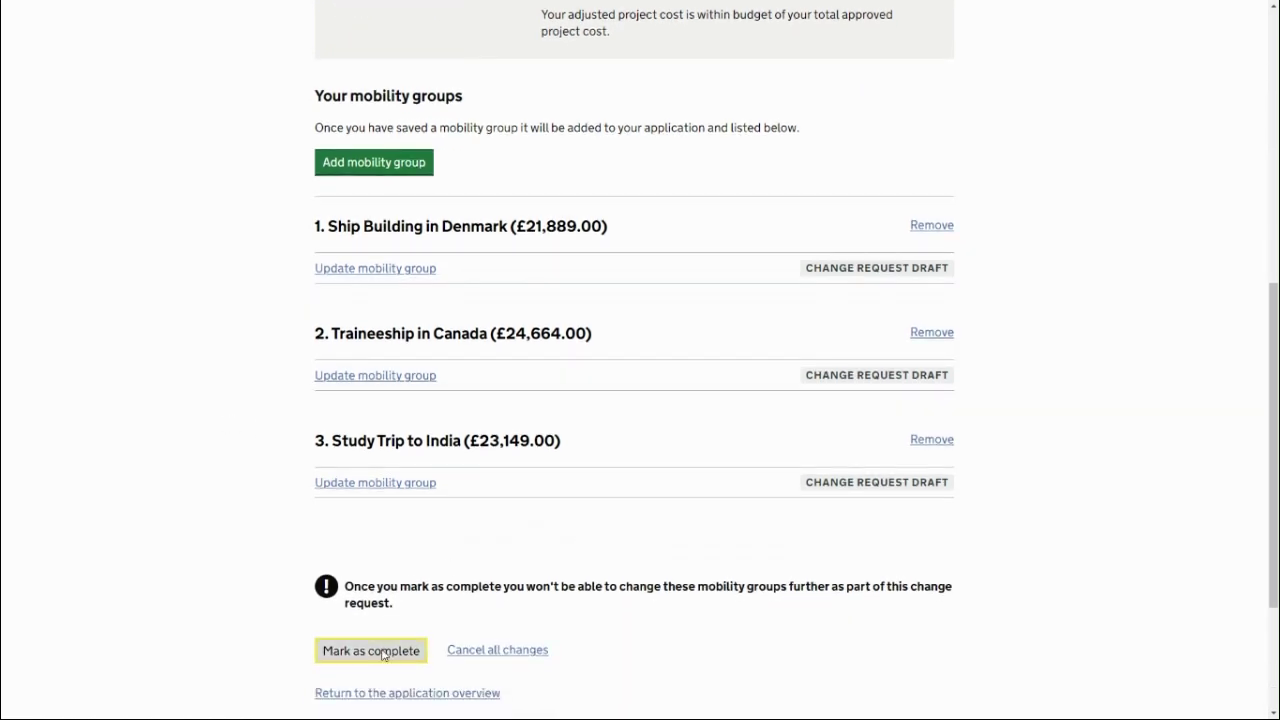
middle_click(261, 421)
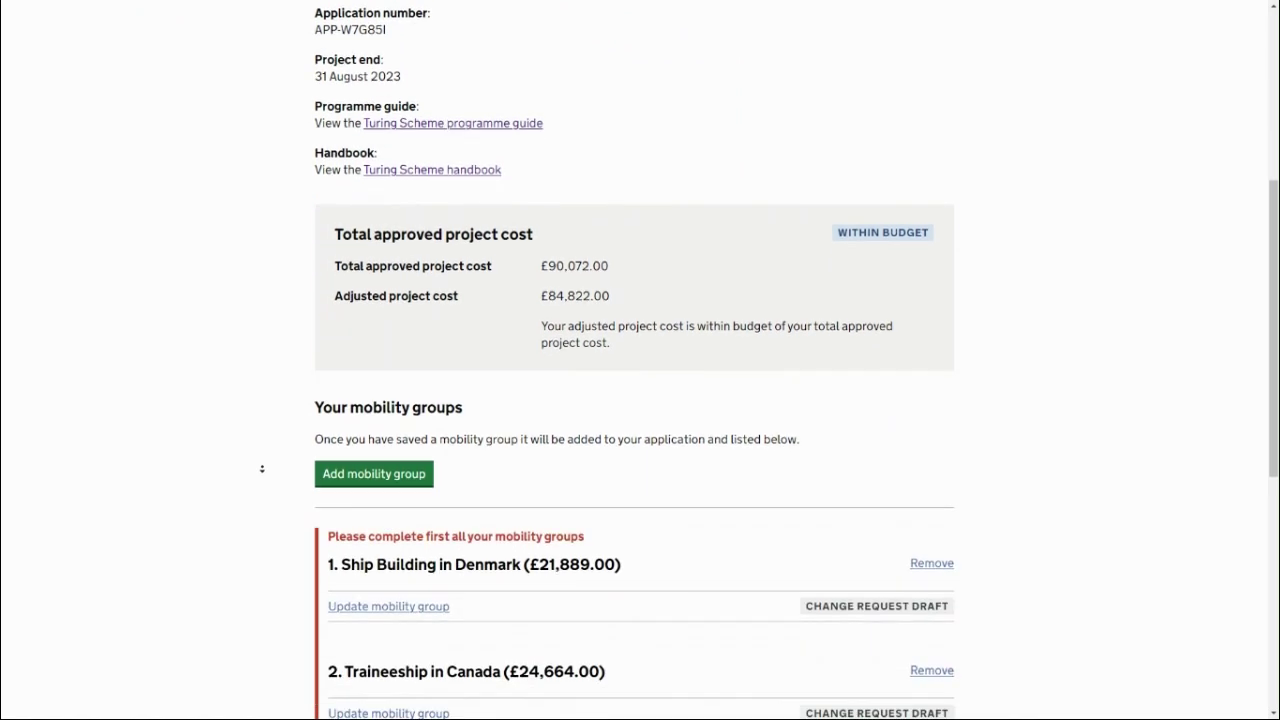
left_click(263, 463)
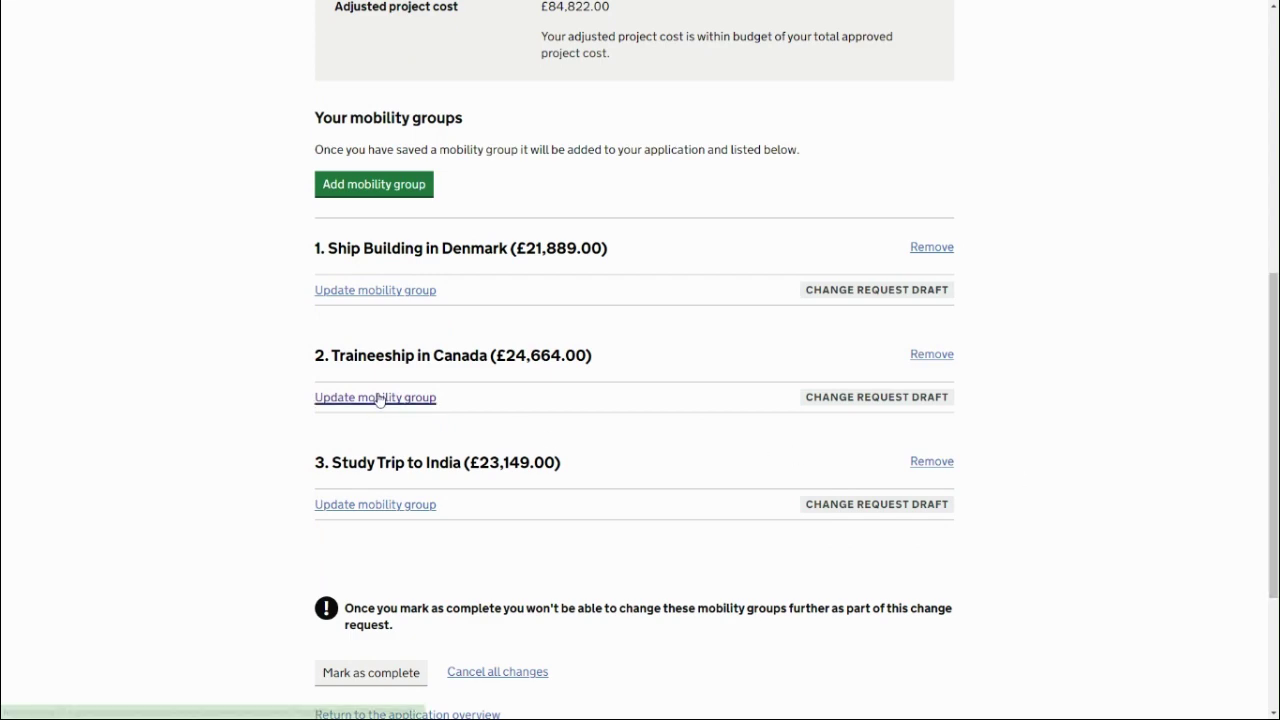
- Review the Traineeship in Canada group and save it without changes
left_click(379, 398)
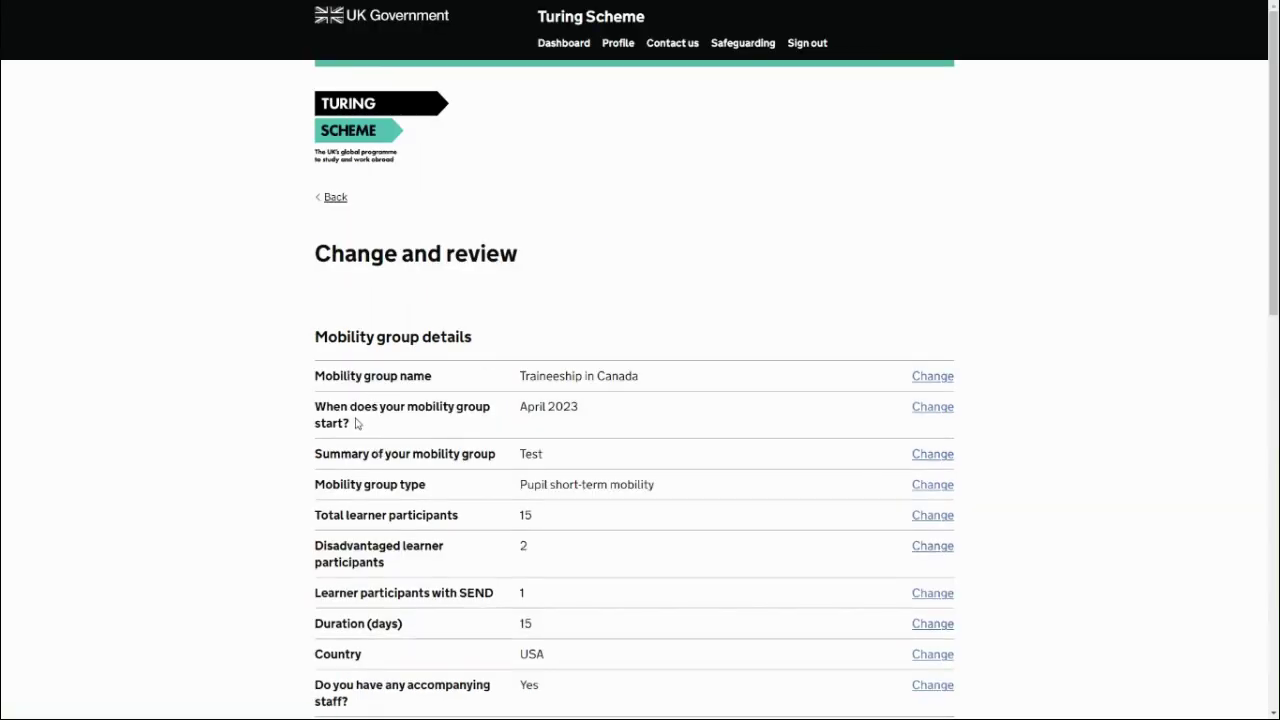
scroll(353, 428, "down", 10)
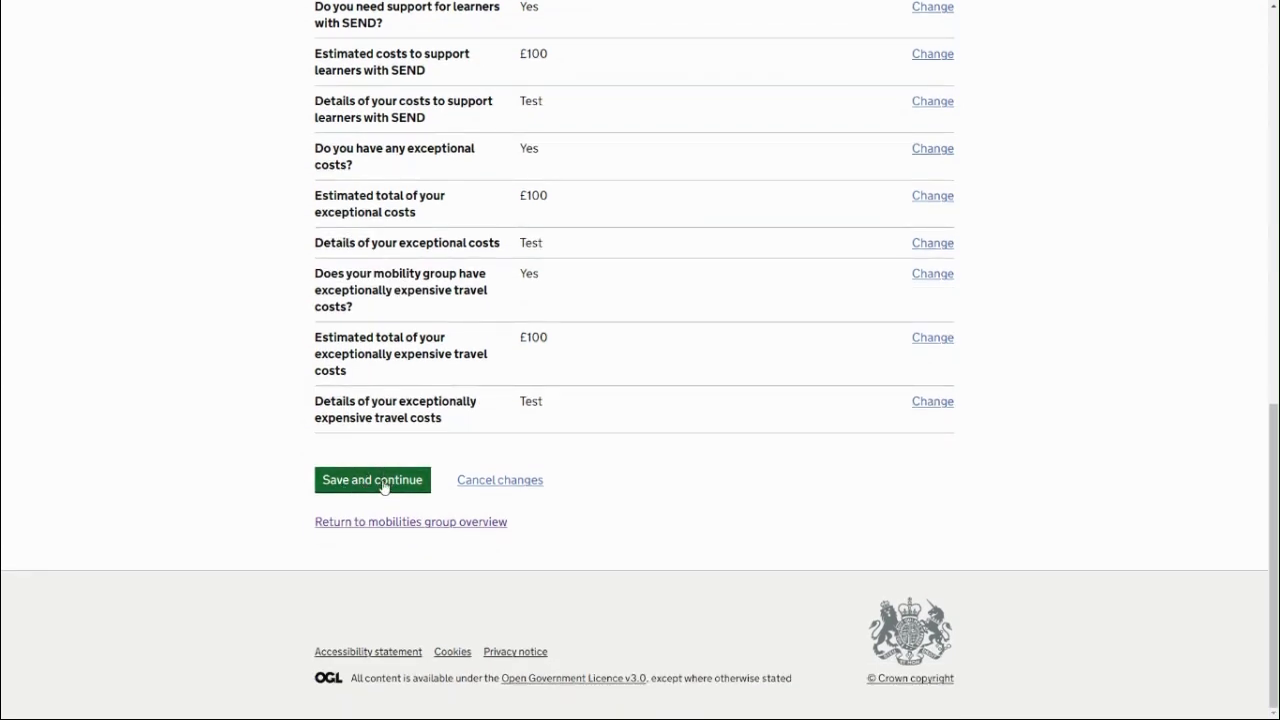
left_click(384, 486)
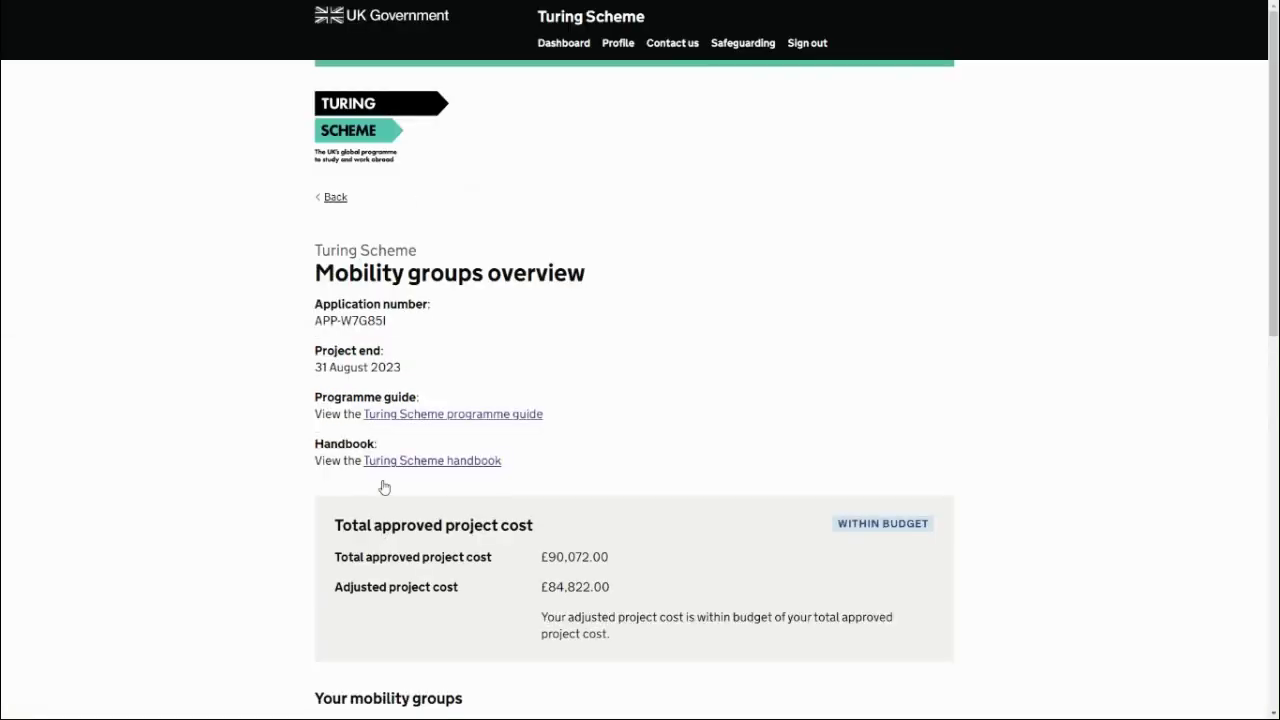
scroll(380, 488, "down", 5)
scroll(345, 500, "down", 1)
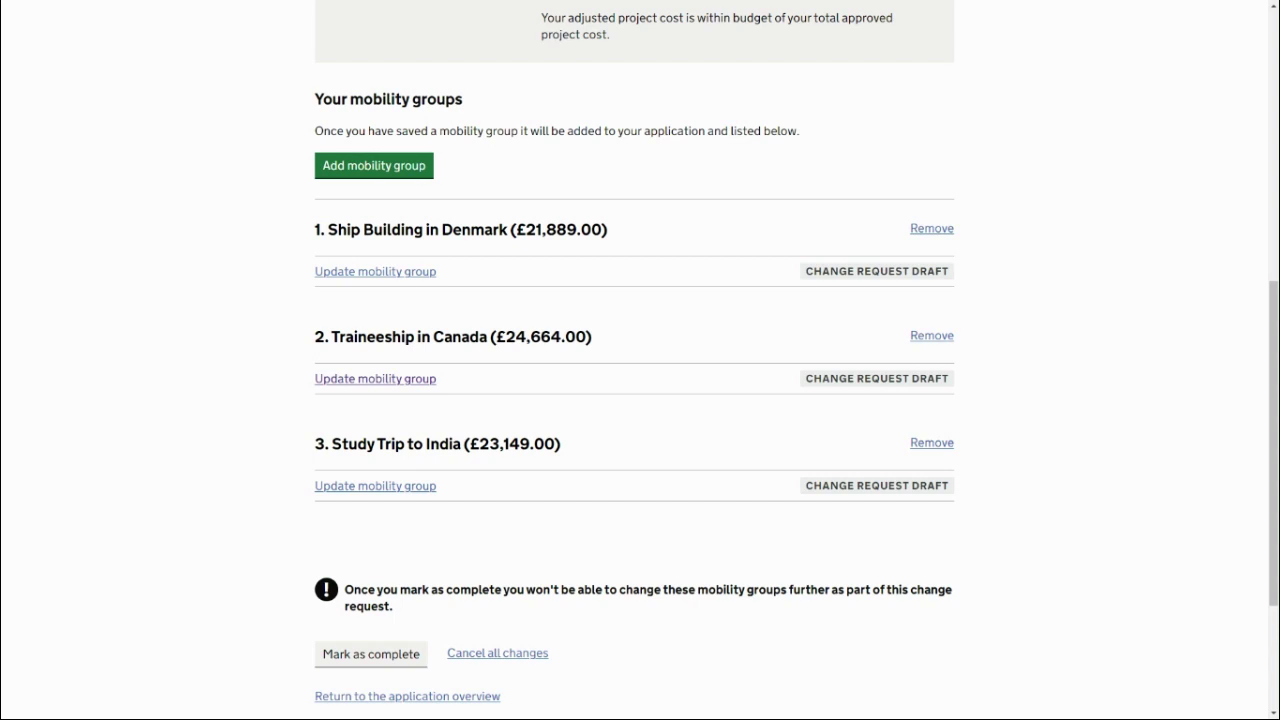
- Reopen Traineeship in Canada and cancel its pending changes
left_click(400, 380)
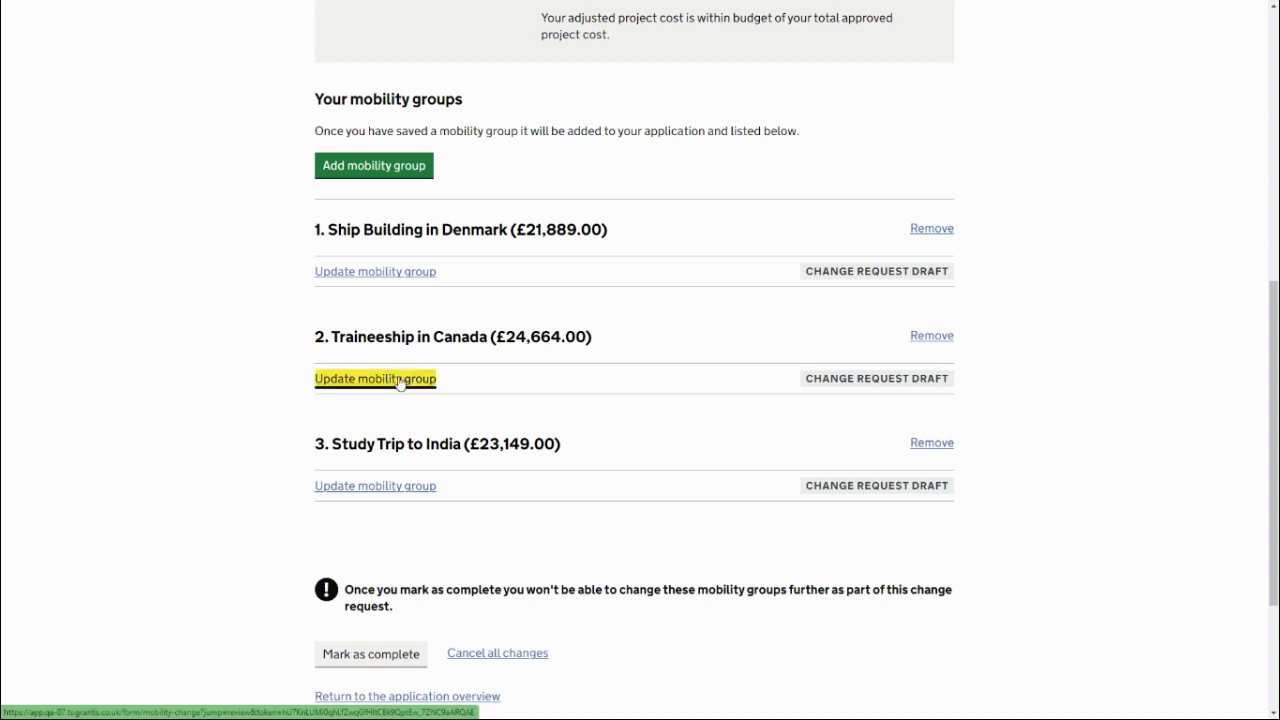
scroll(285, 500, "down", 15)
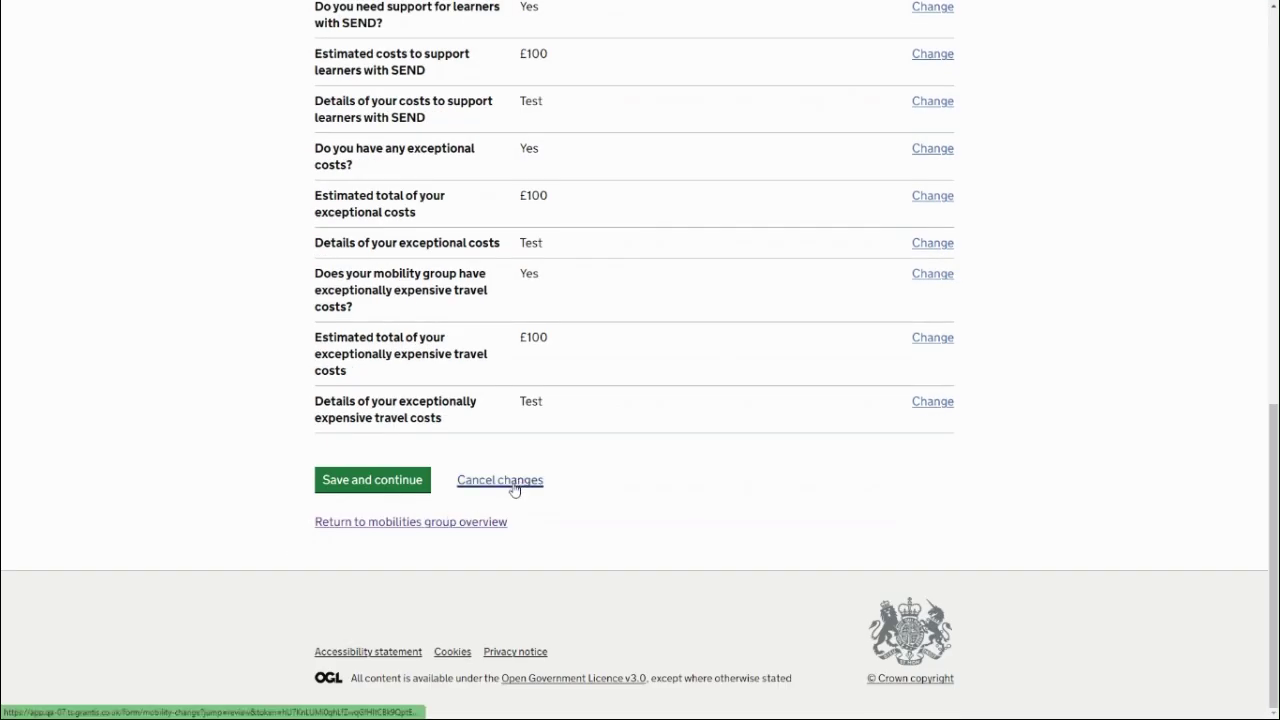
left_click(514, 489)
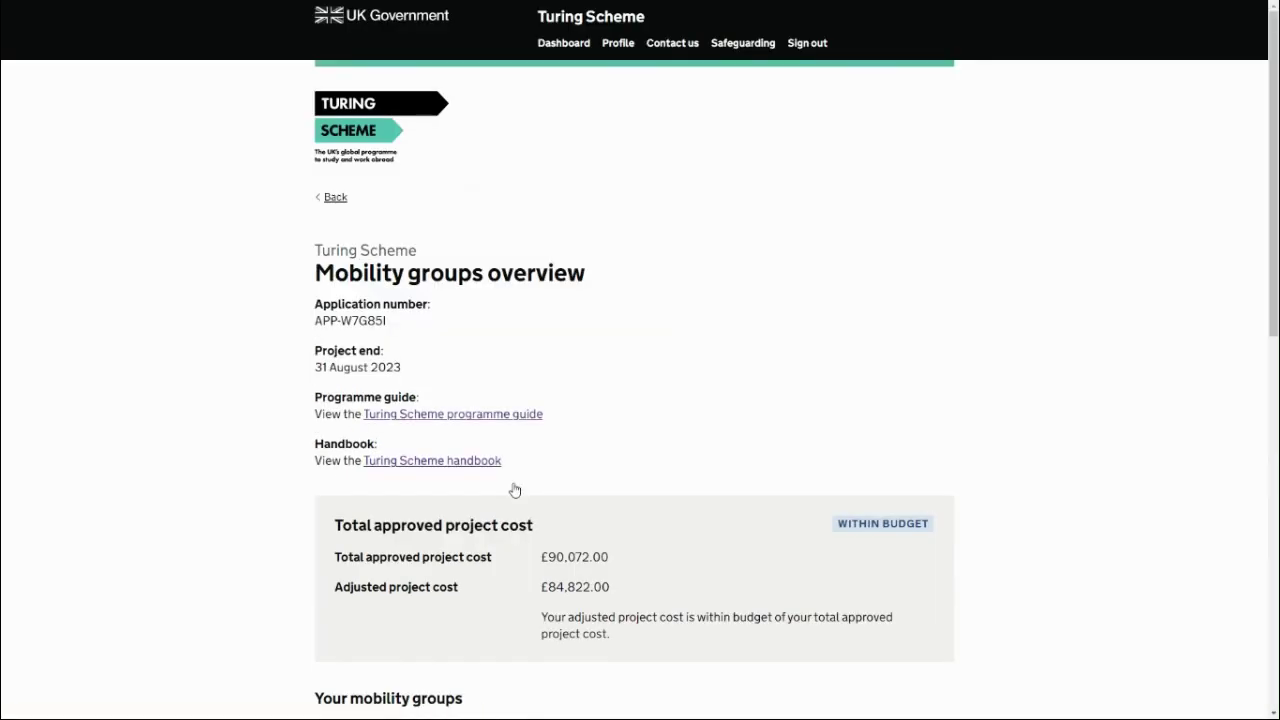
- Scroll the overview to show Traineeship in Canada unchanged and Study Trip to India at £23,069.00
scroll(300, 515, "down", 5)
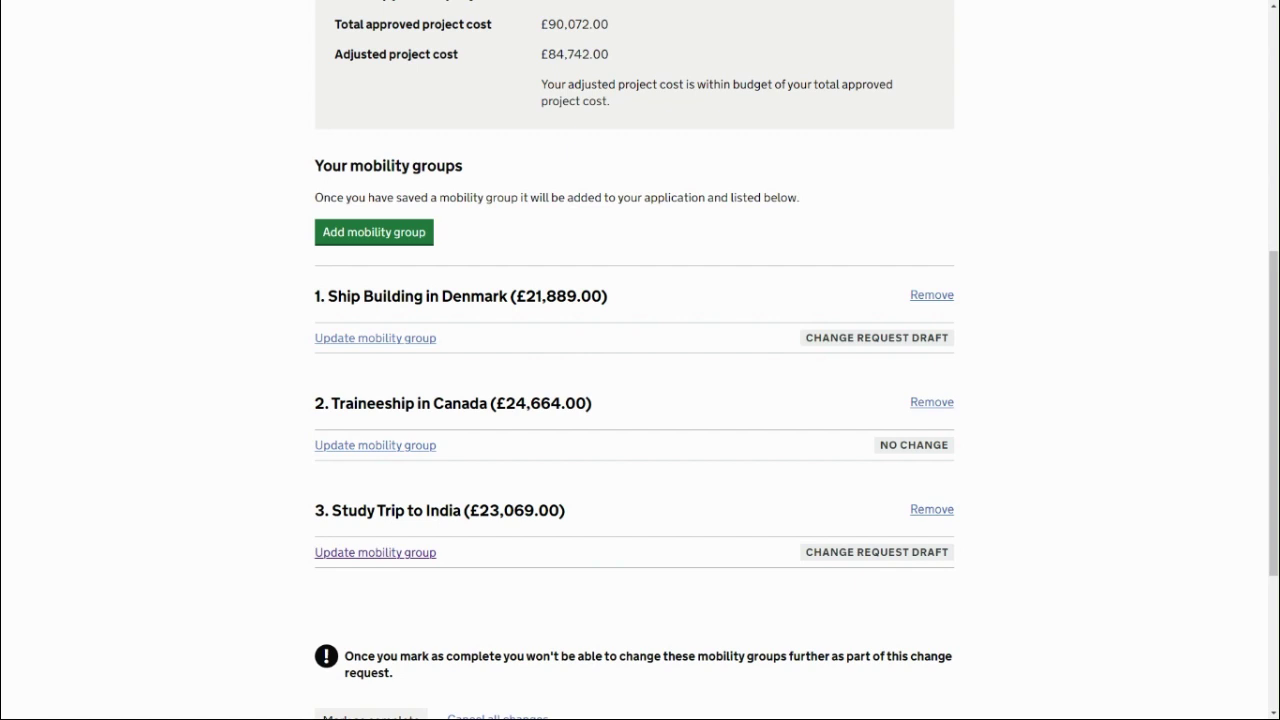
- Set Study Trip to India's exceptionally expensive travel costs to Yes and review the costs
left_click(376, 553)
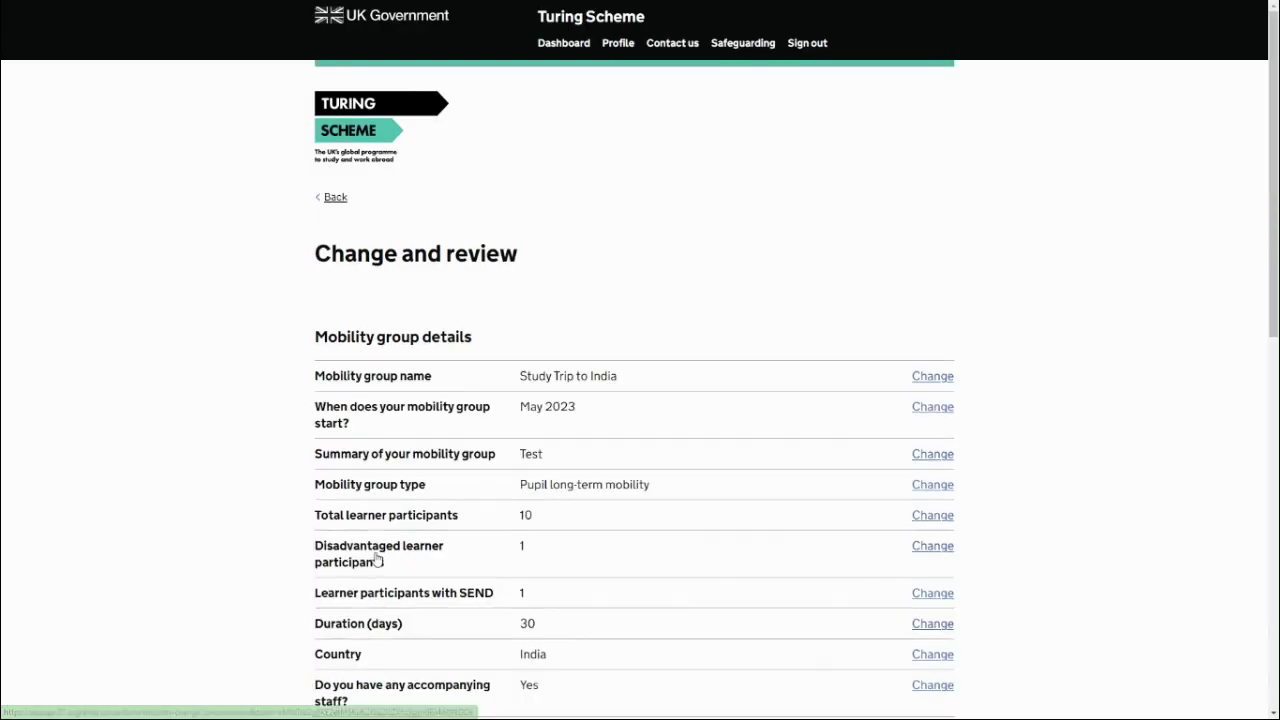
scroll(376, 556, "down", 5)
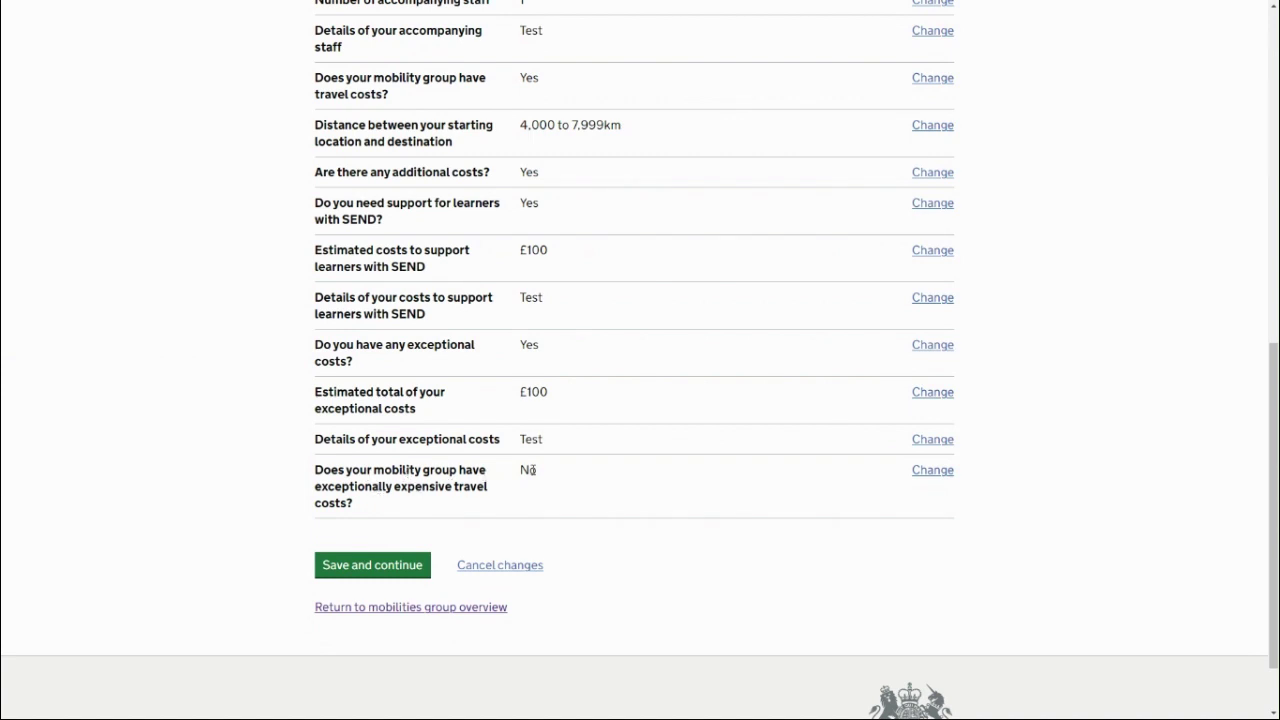
left_click(932, 471)
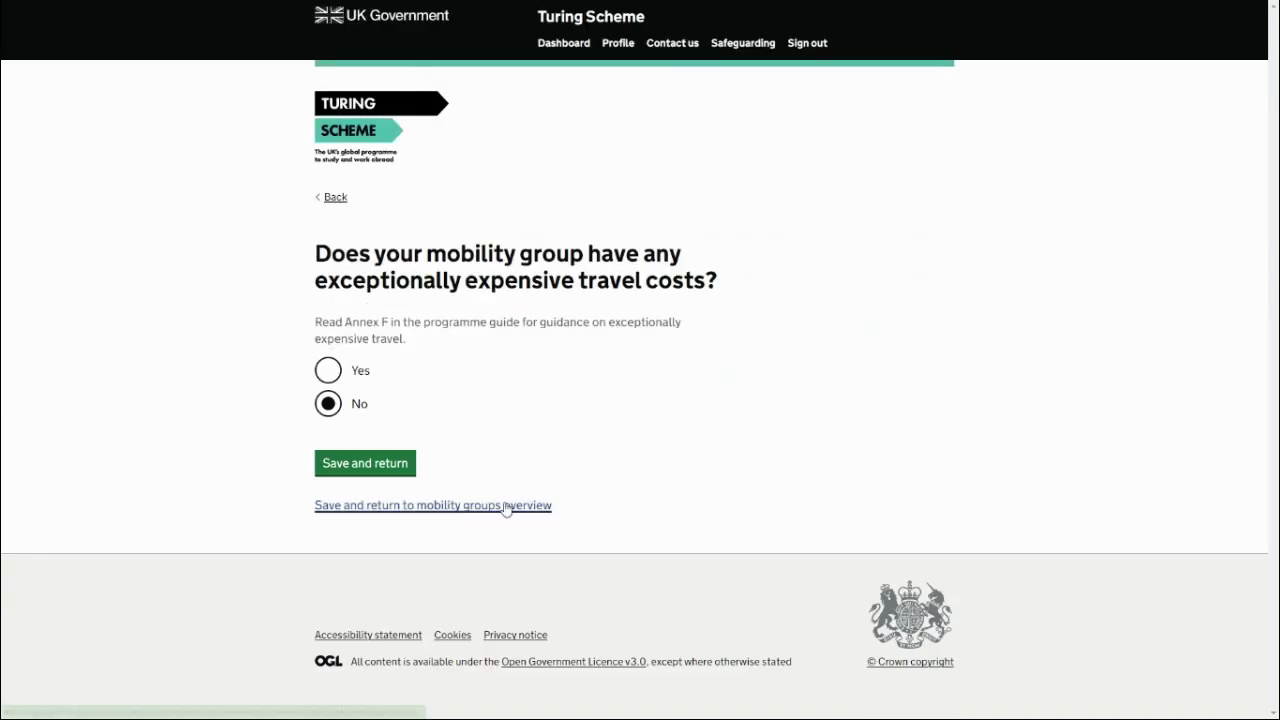
left_click(326, 371)
left_click(356, 470)
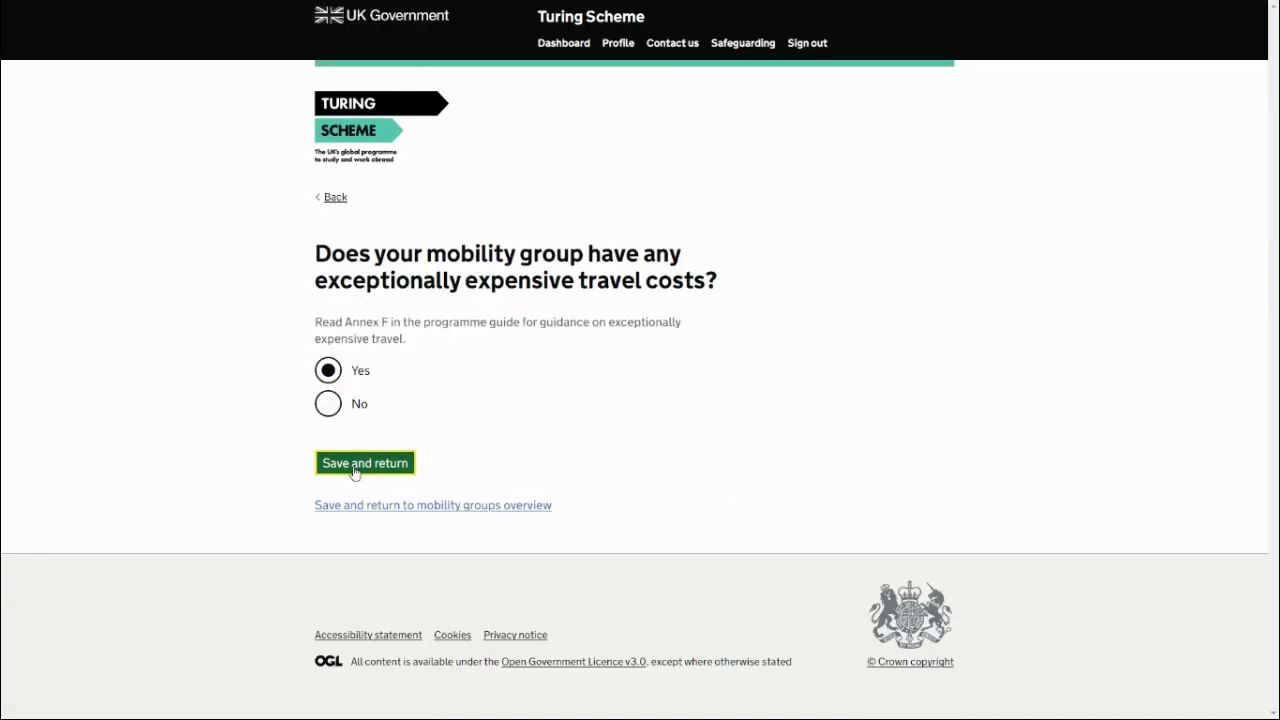
scroll(297, 531, "down", 8)
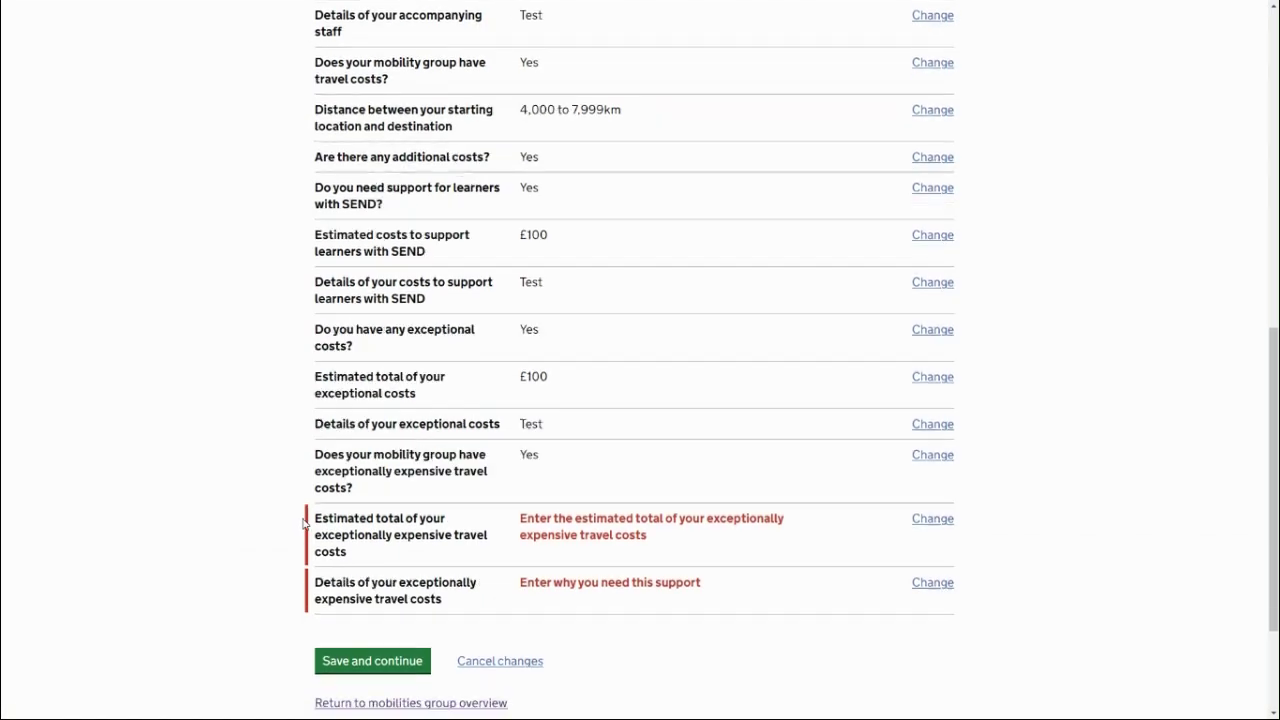
scroll(304, 524, "down", 1)
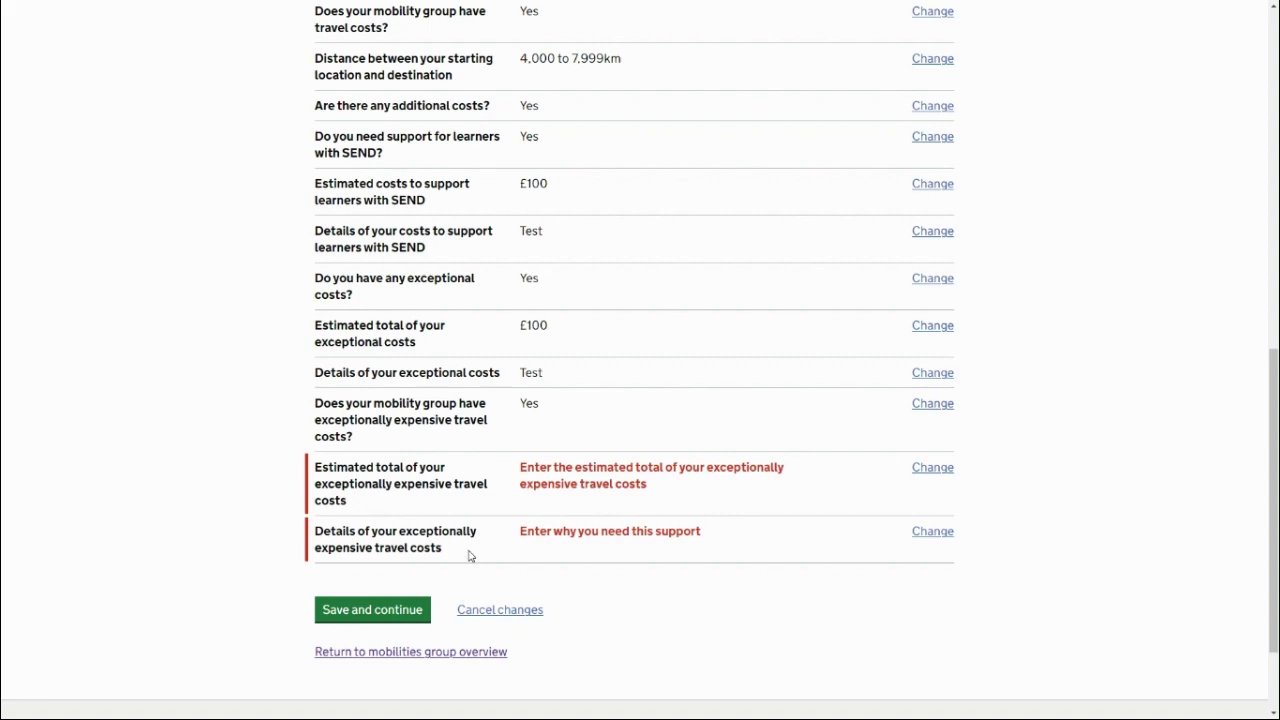
scroll(386, 520, "up", 8)
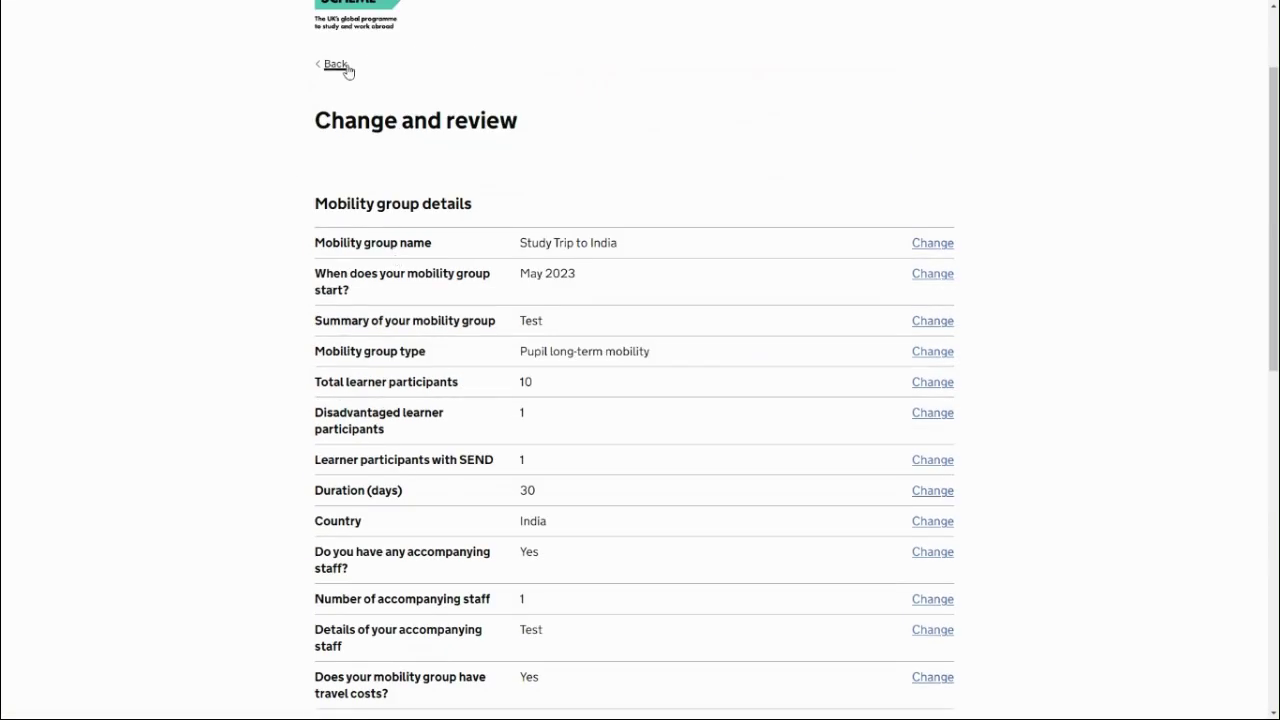
scroll(291, 300, "down", 8)
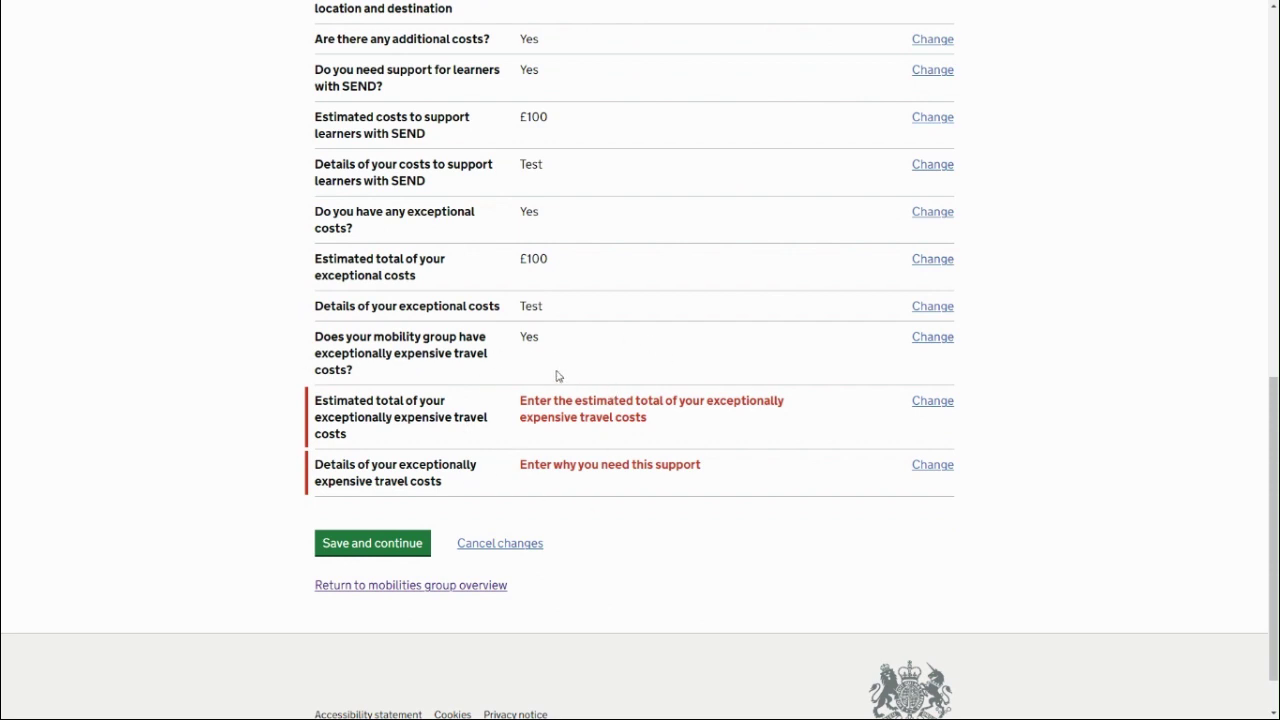
scroll(546, 480, "up", 6)
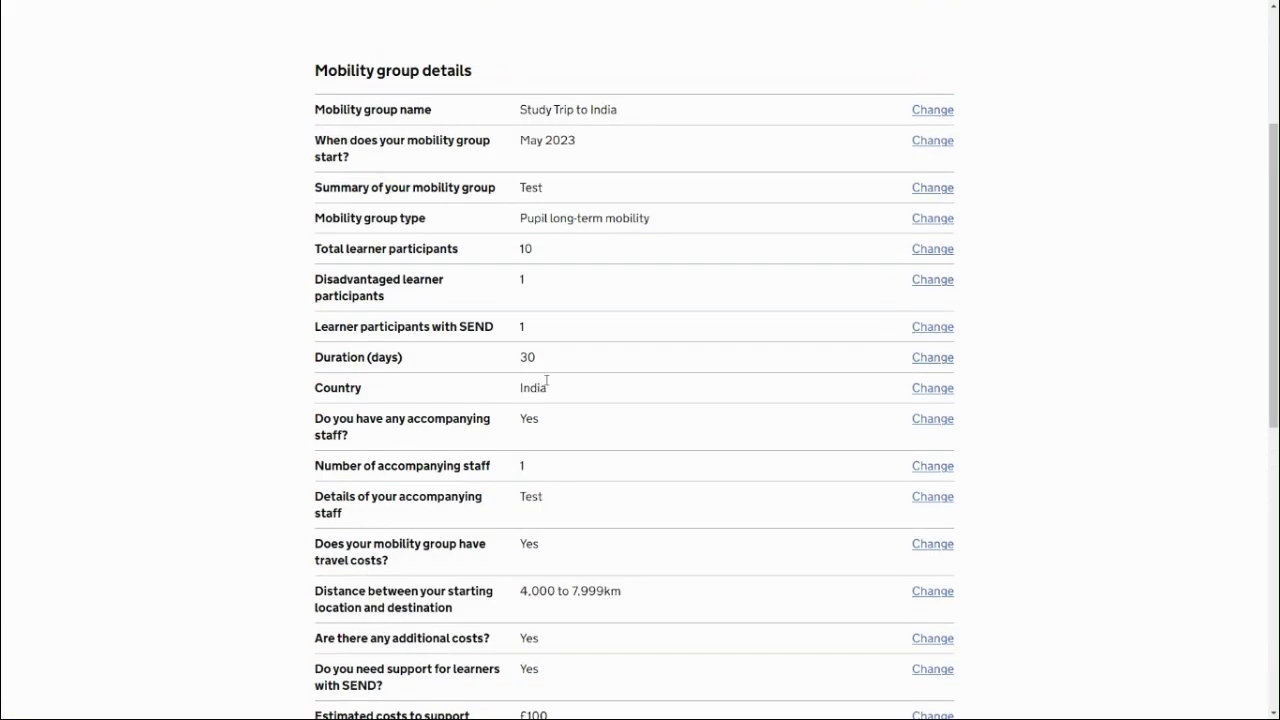
scroll(546, 390, "down", 4)
scroll(540, 482, "down", 1)
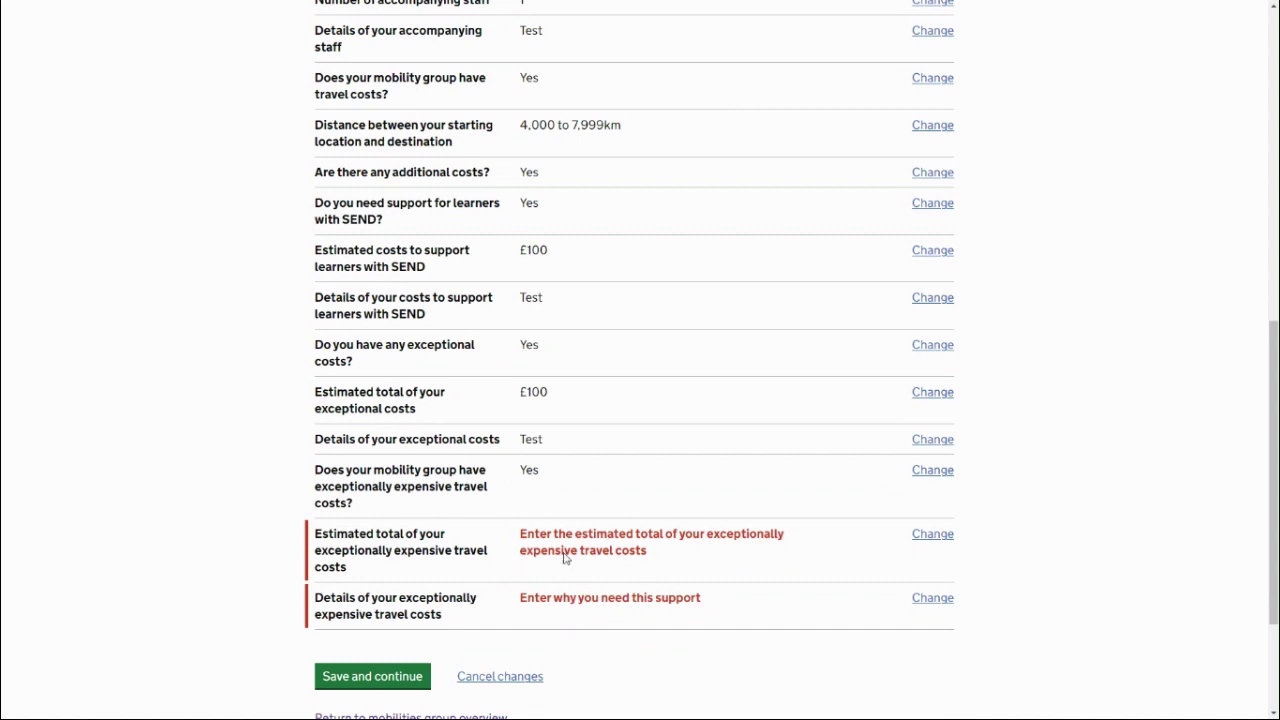
- Switch exceptionally expensive travel costs to No and save the Study Trip to India group
left_click(936, 473)
left_click(328, 403)
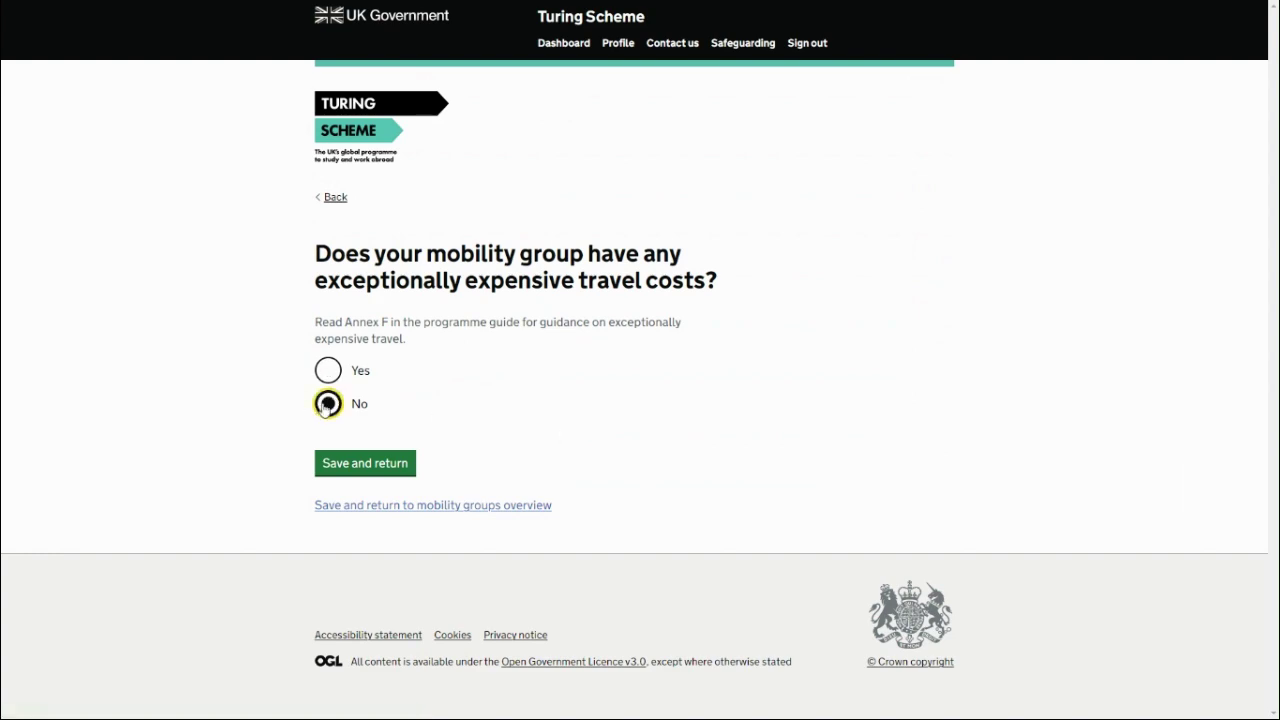
left_click(358, 468)
scroll(357, 483, "down", 10)
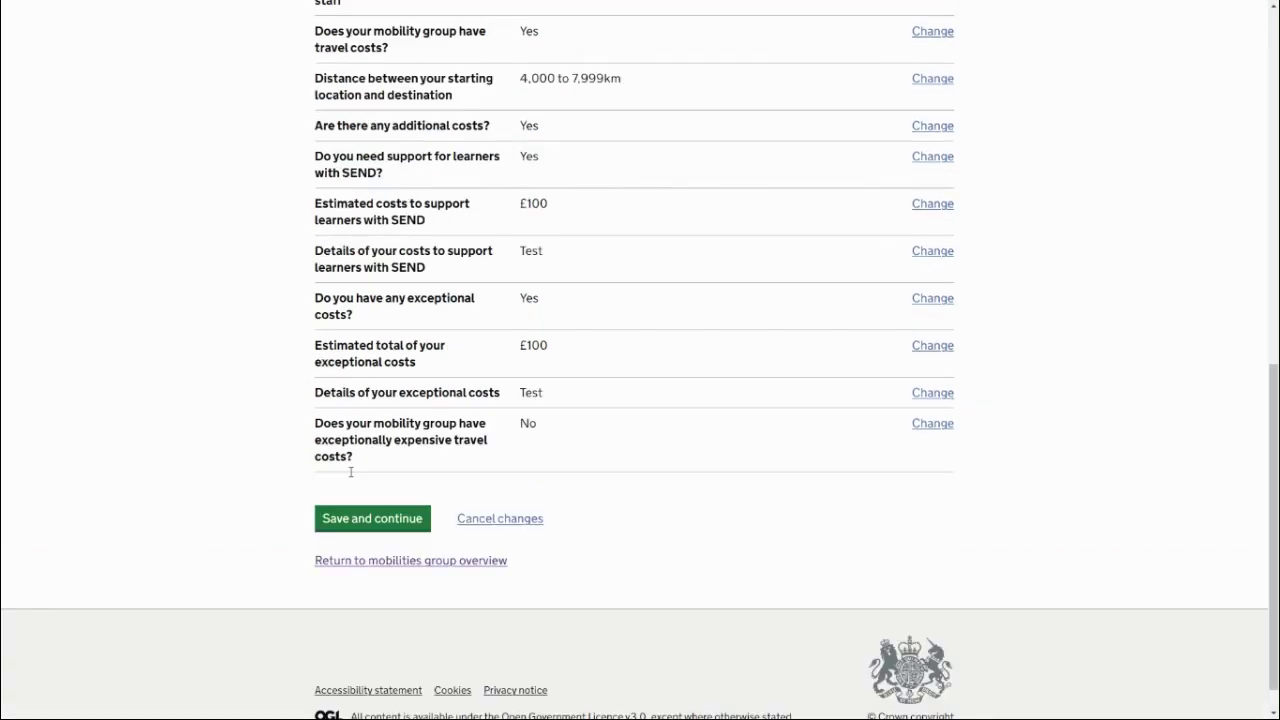
left_click(357, 486)
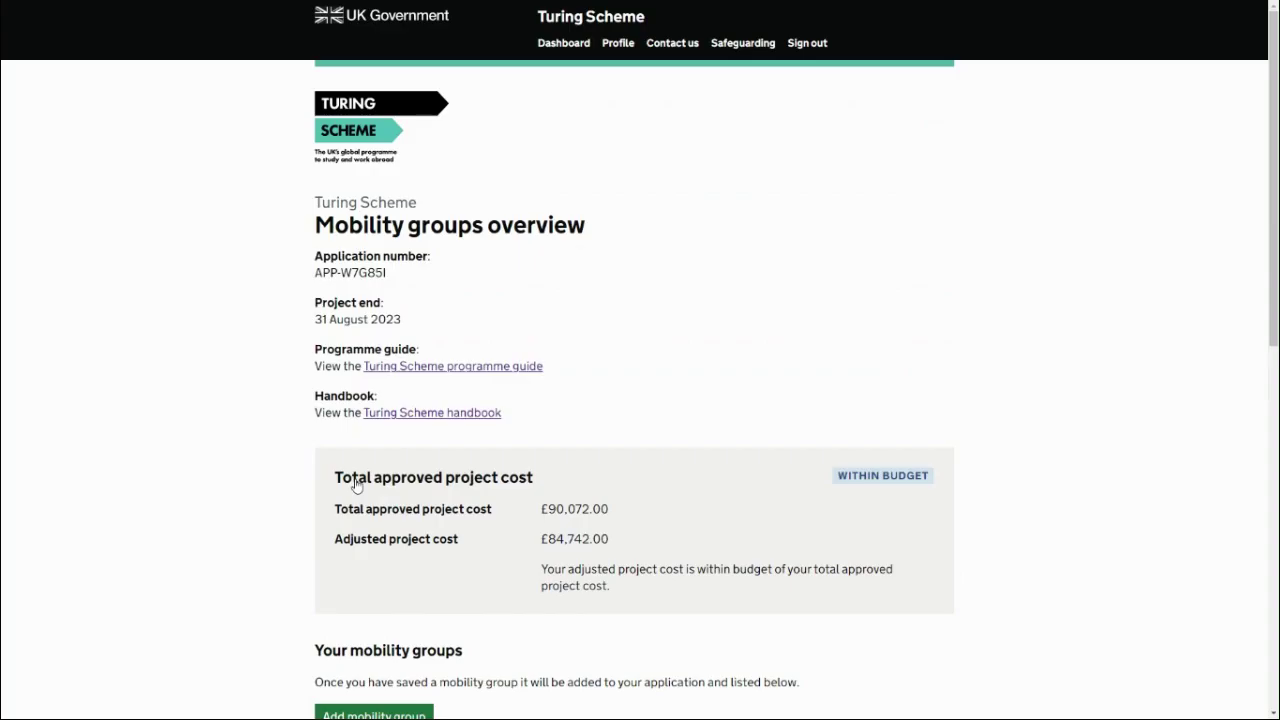
- Mark the mobility groups complete from the bottom of the £84,742.00 overview
scroll(248, 495, "down", 5)
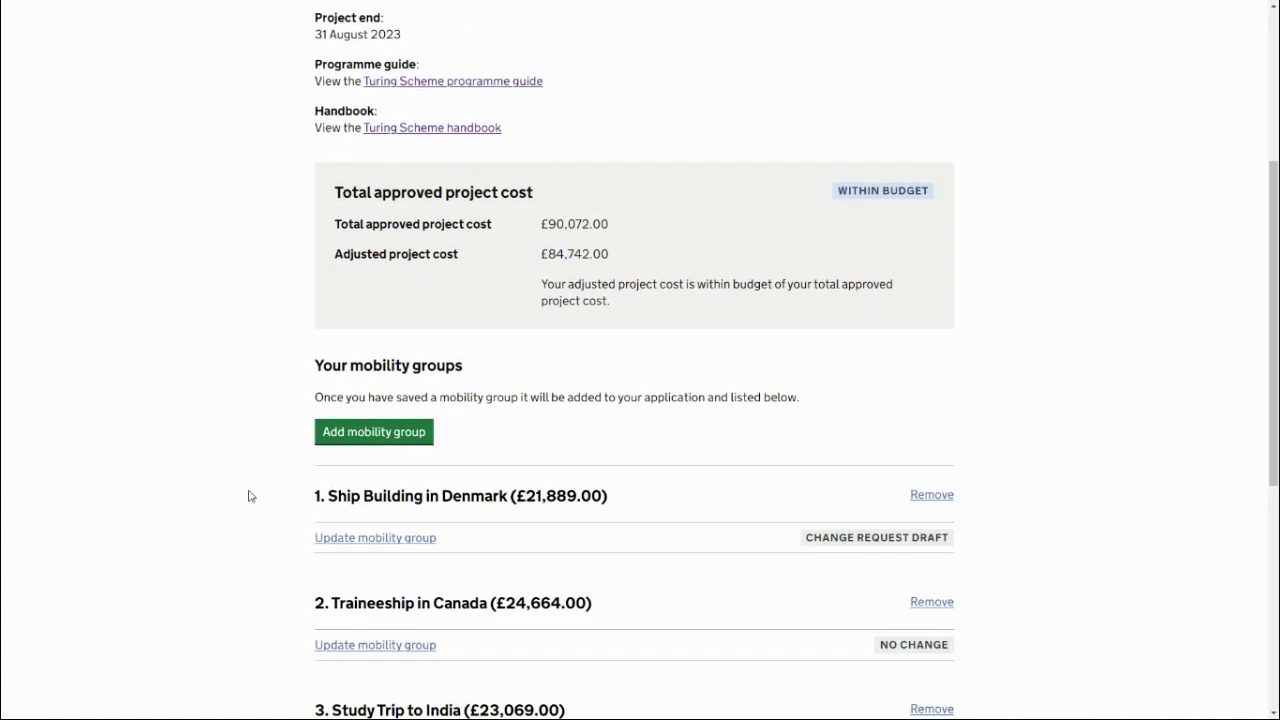
scroll(250, 497, "down", 2)
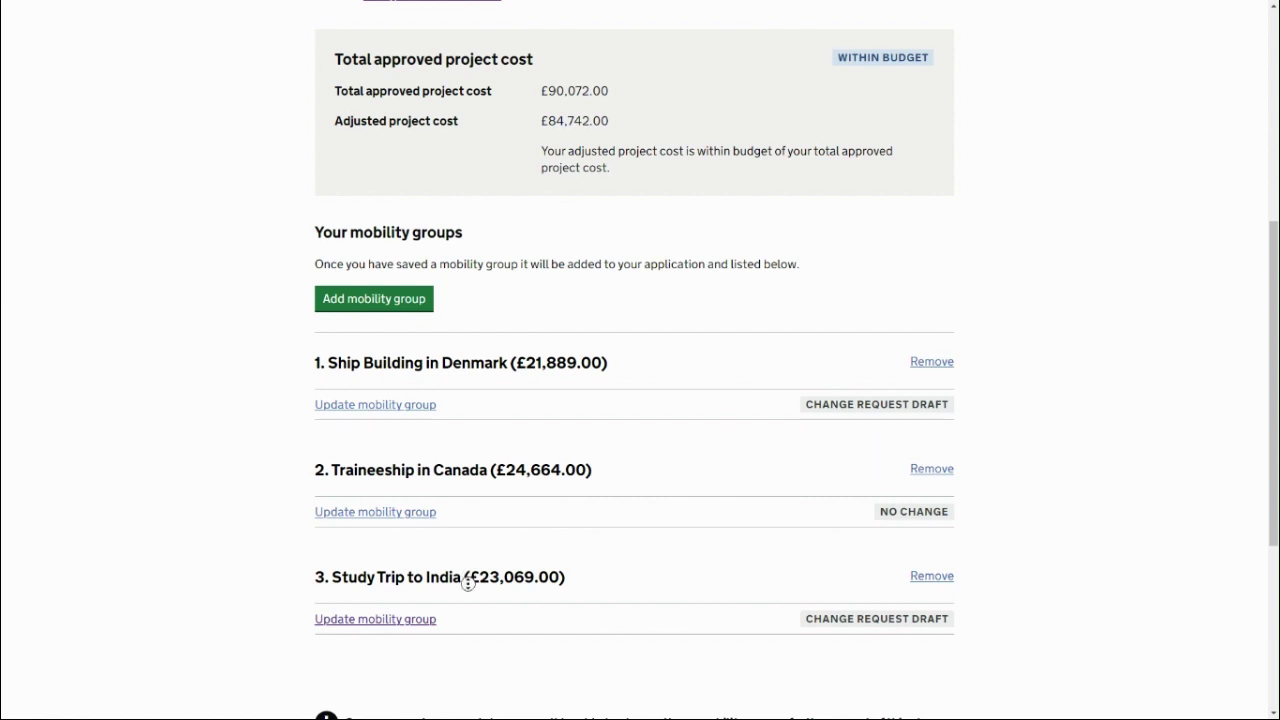
scroll(459, 615, "down", 3)
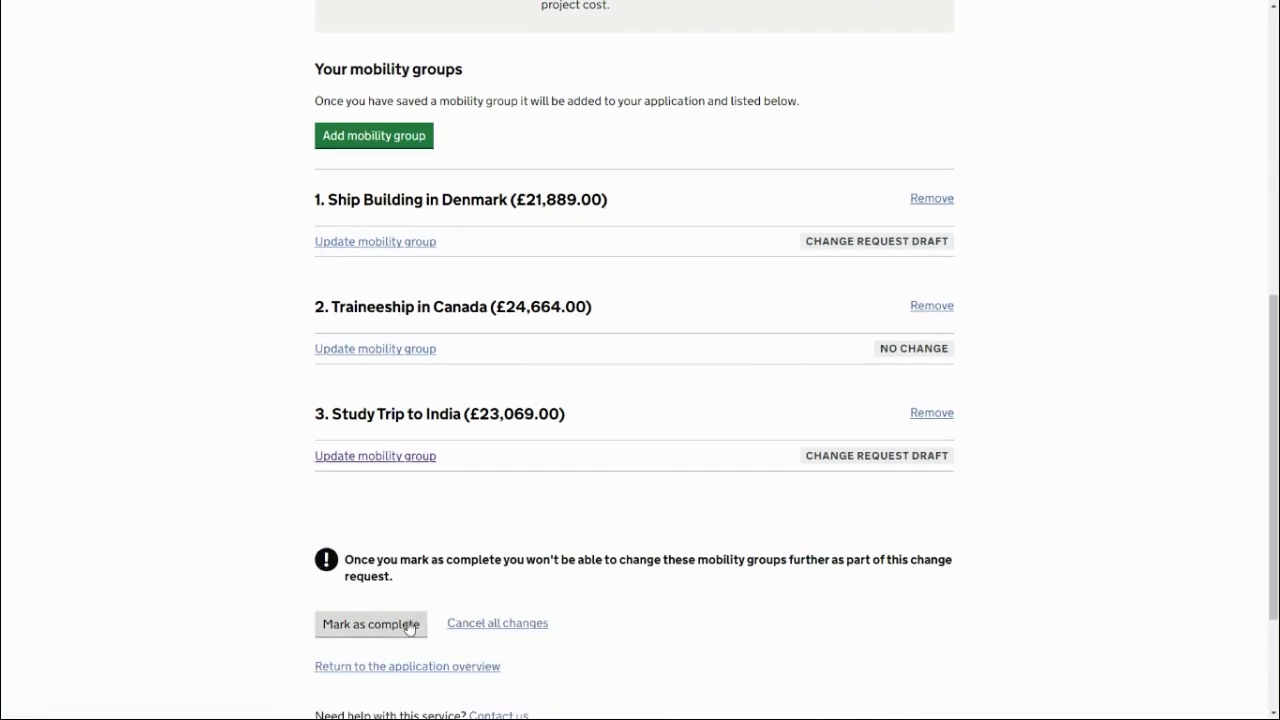
left_click(409, 627)
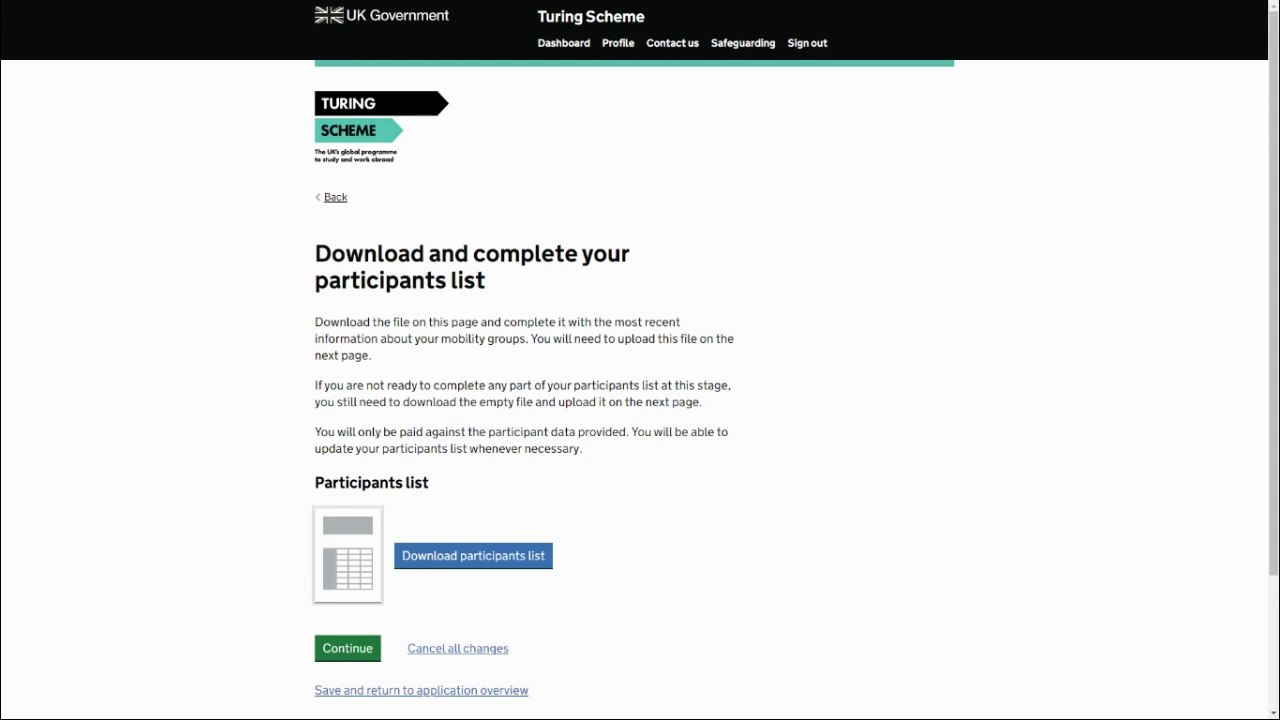
- Download the participants list xlsx and open it in Excel
left_click(478, 566)
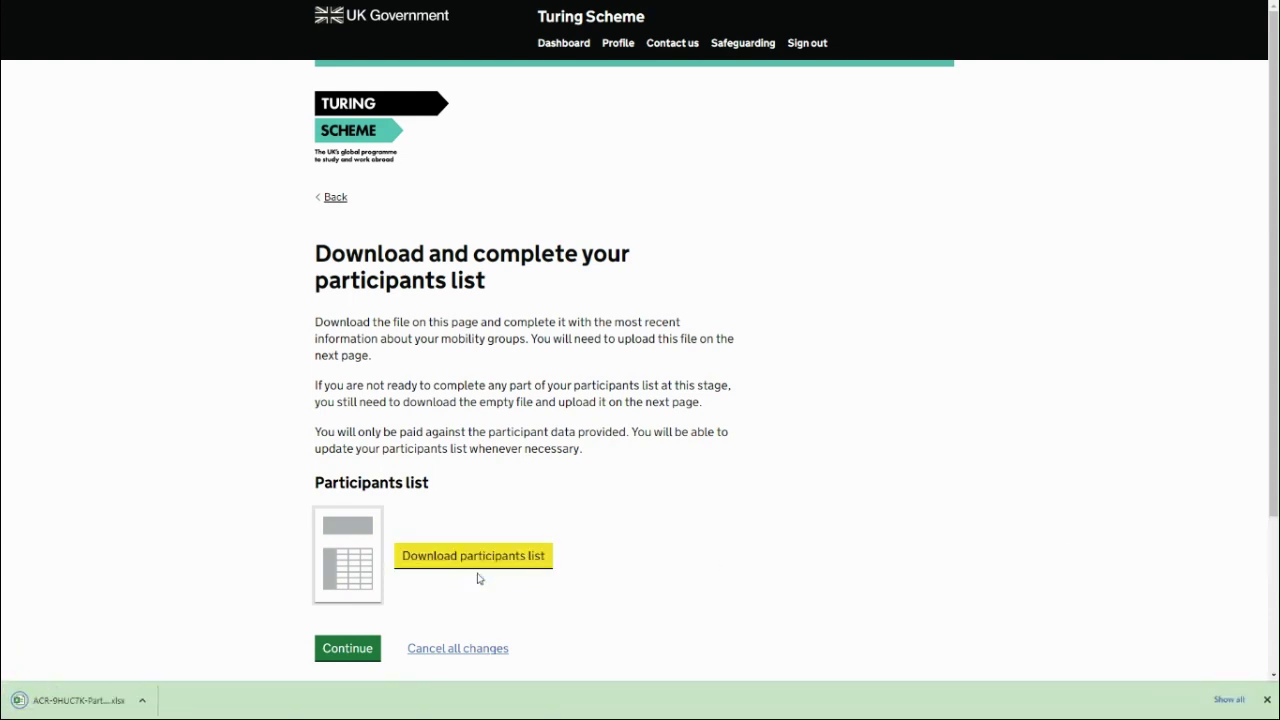
left_click(92, 696)
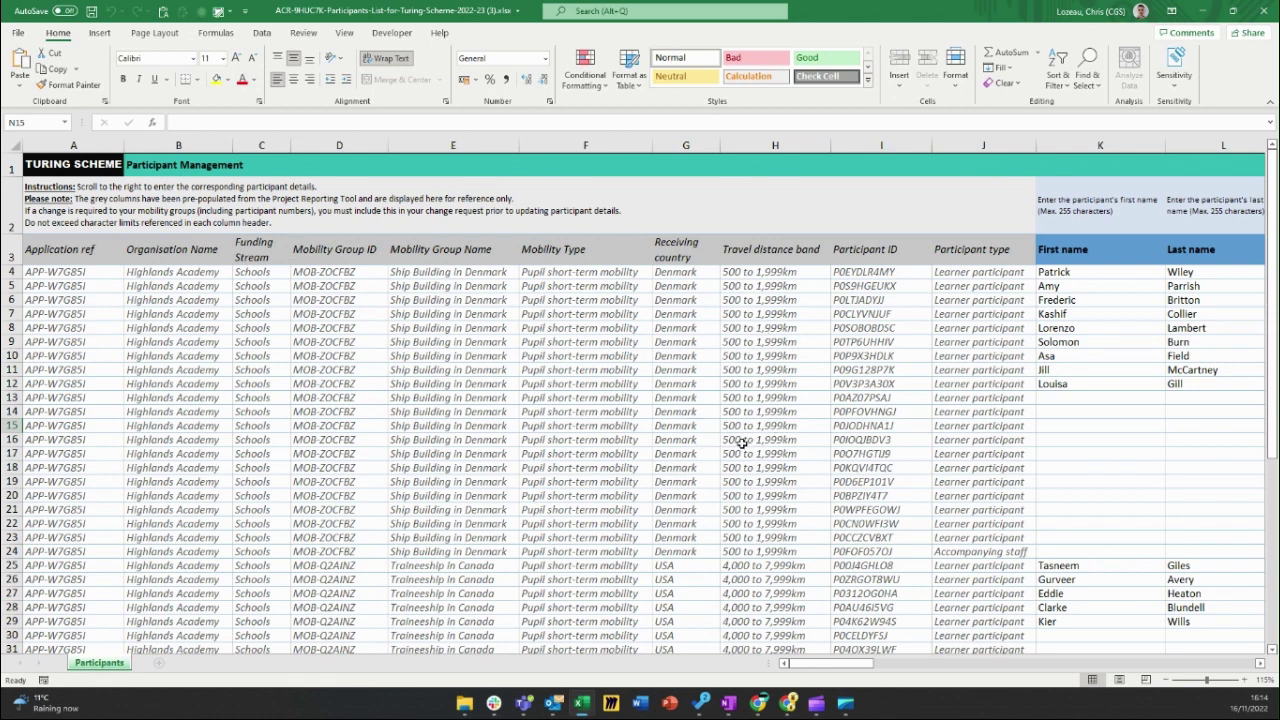
left_click_drag(1057, 545, 1055, 491)
left_click(1055, 491)
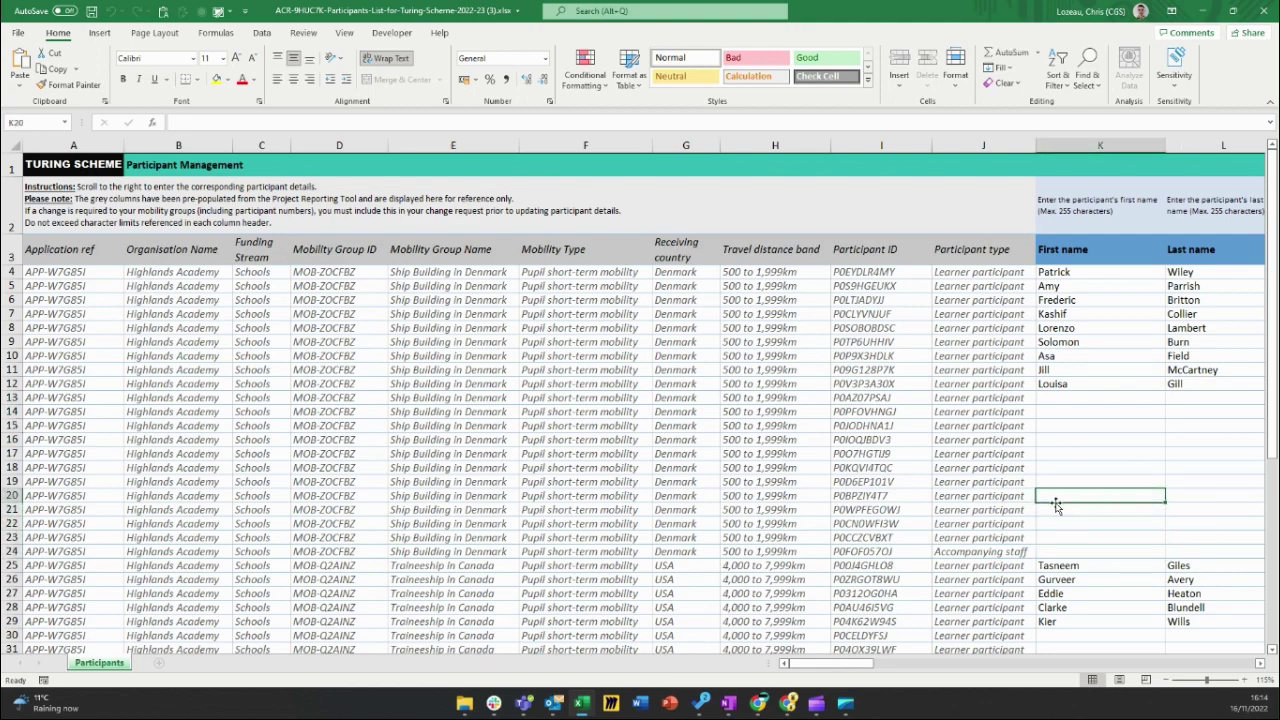
scroll(1056, 500, "down", 5)
scroll(1057, 504, "down", 3)
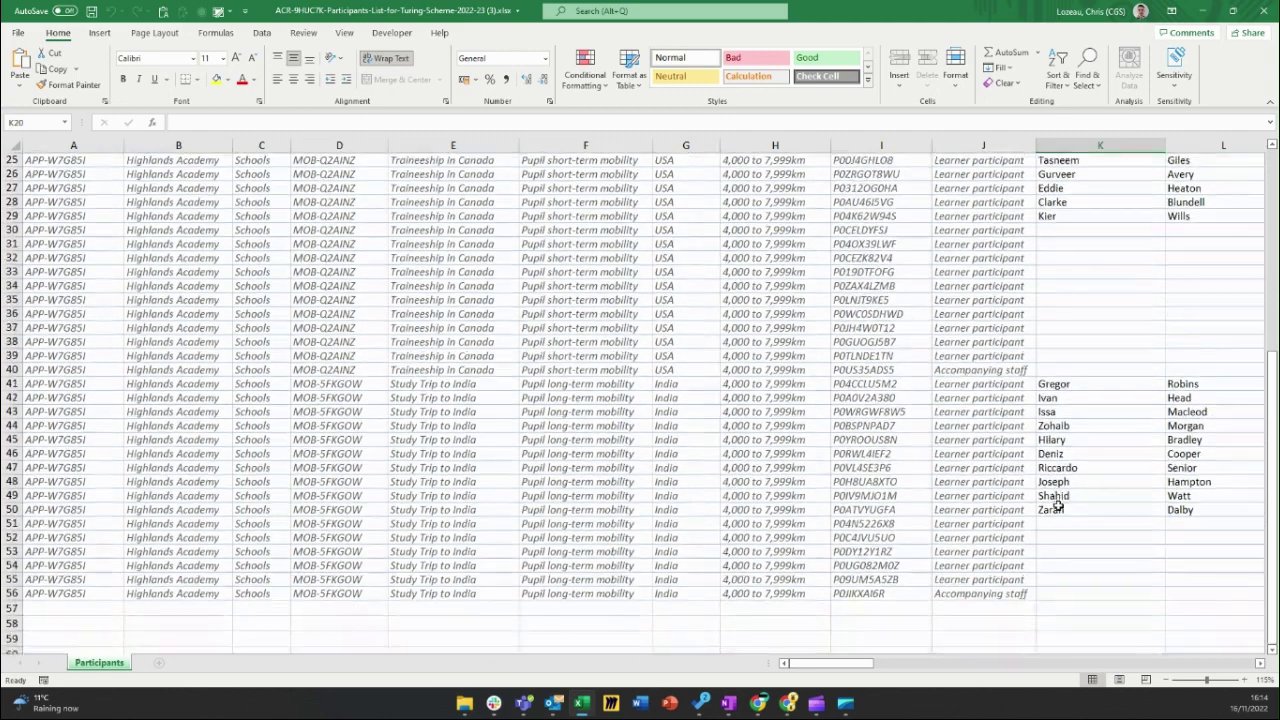
left_click_drag(848, 672, 892, 672)
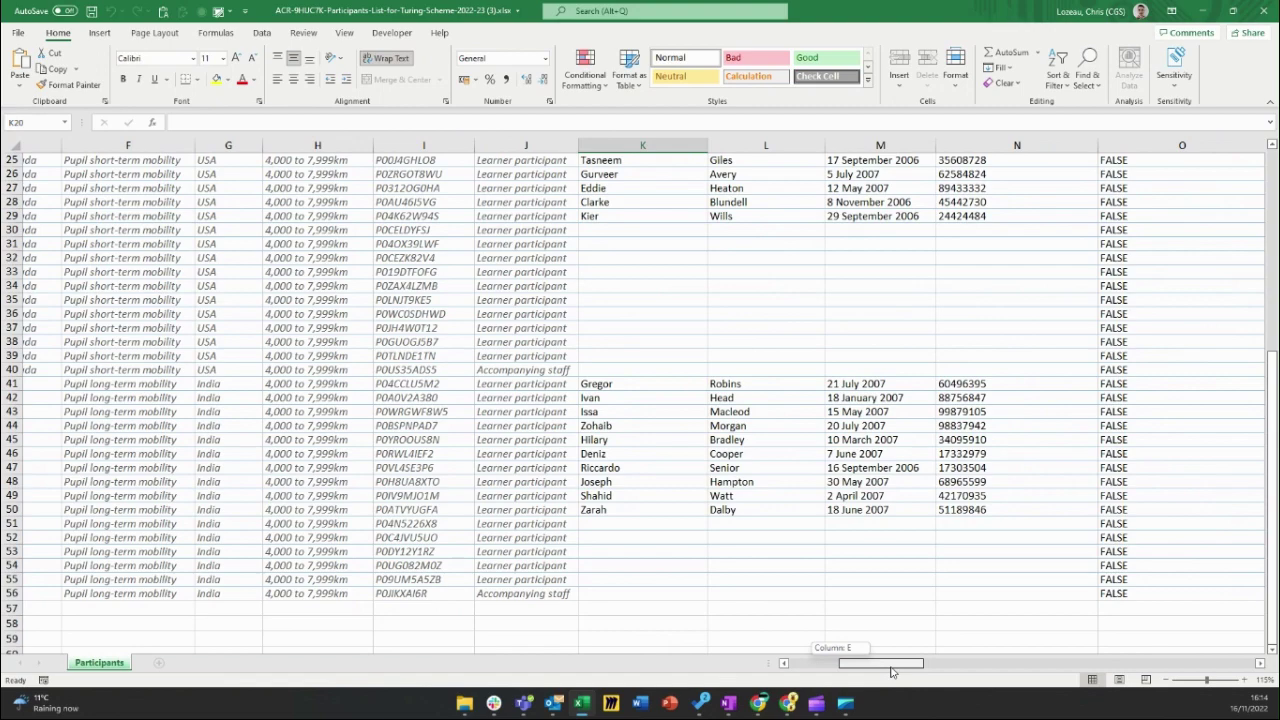
left_click_drag(892, 672, 893, 672)
scroll(890, 562, "up", 3)
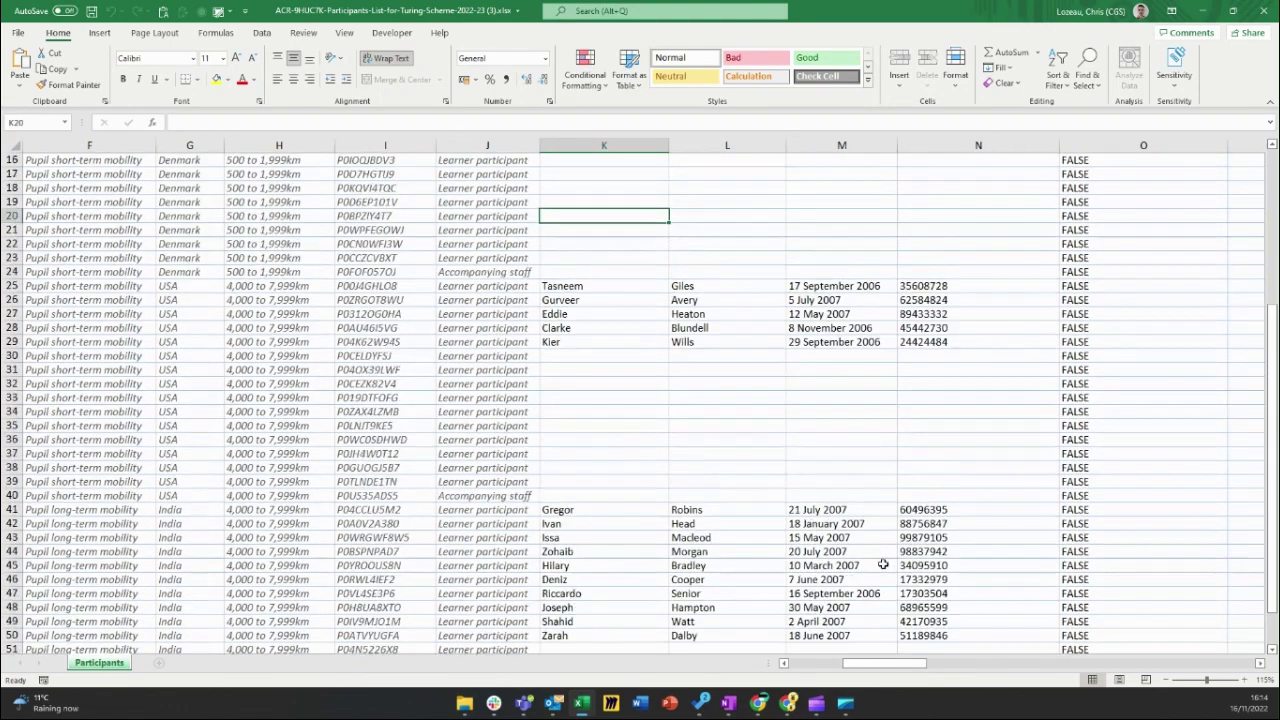
scroll(806, 237, "up", 5)
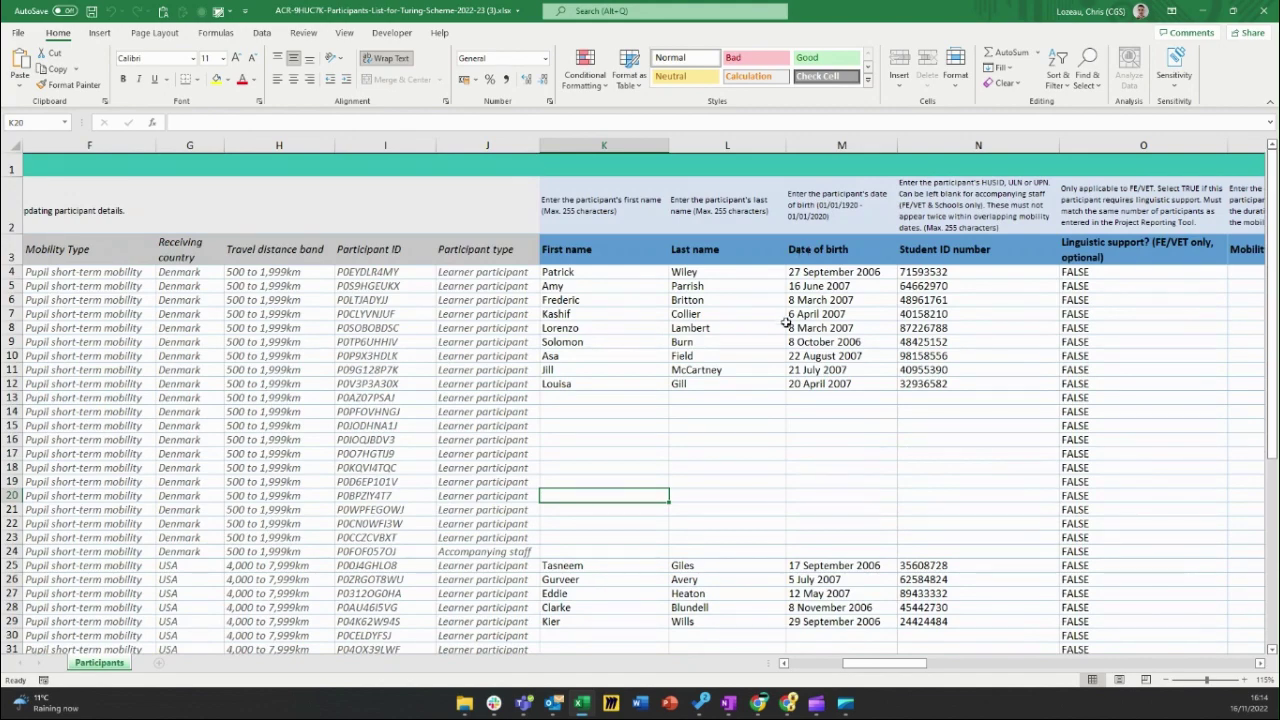
scroll(790, 317, "down", 5)
scroll(800, 371, "down", 4)
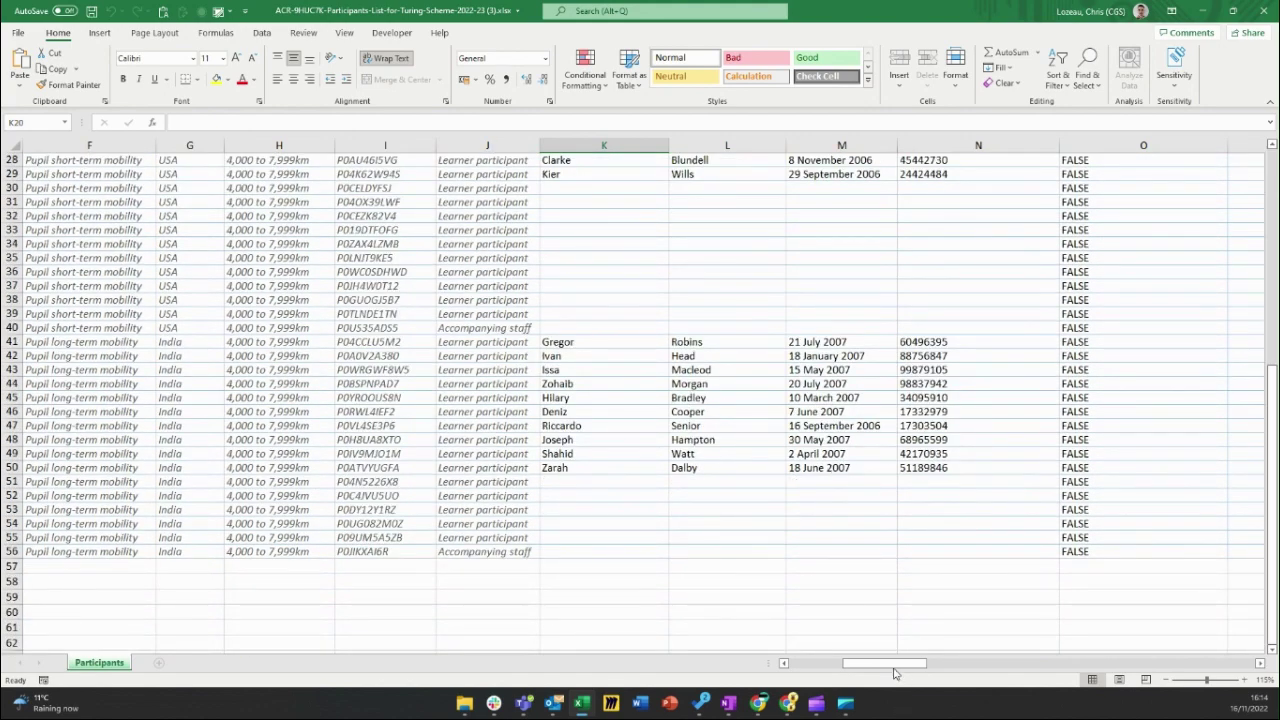
left_click_drag(893, 672, 1238, 658)
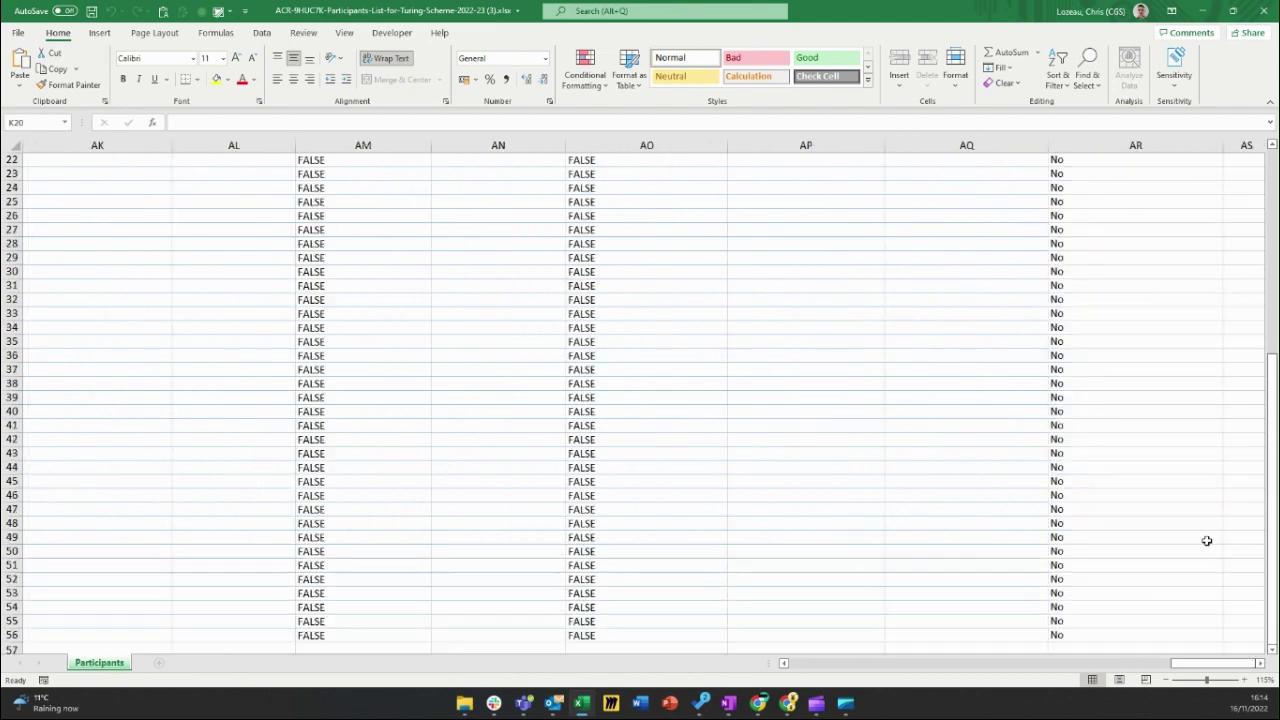
scroll(1194, 503, "up", 9)
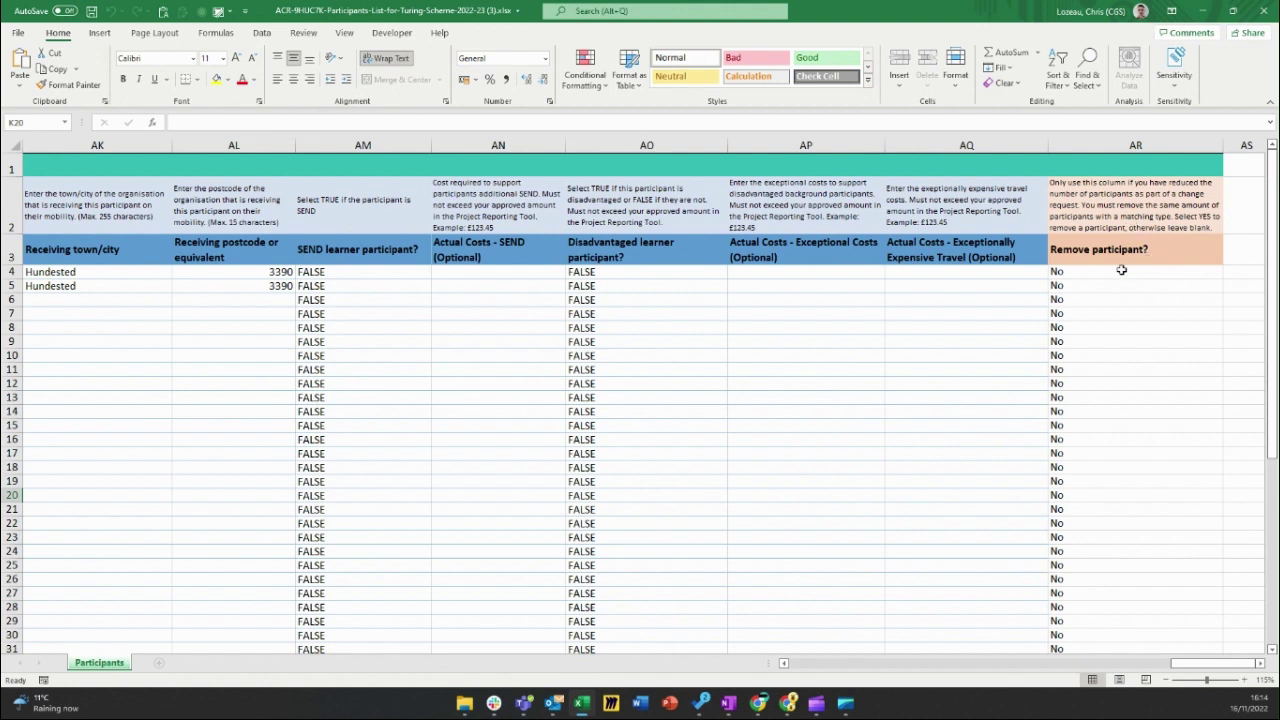
scroll(1118, 275, "down", 8)
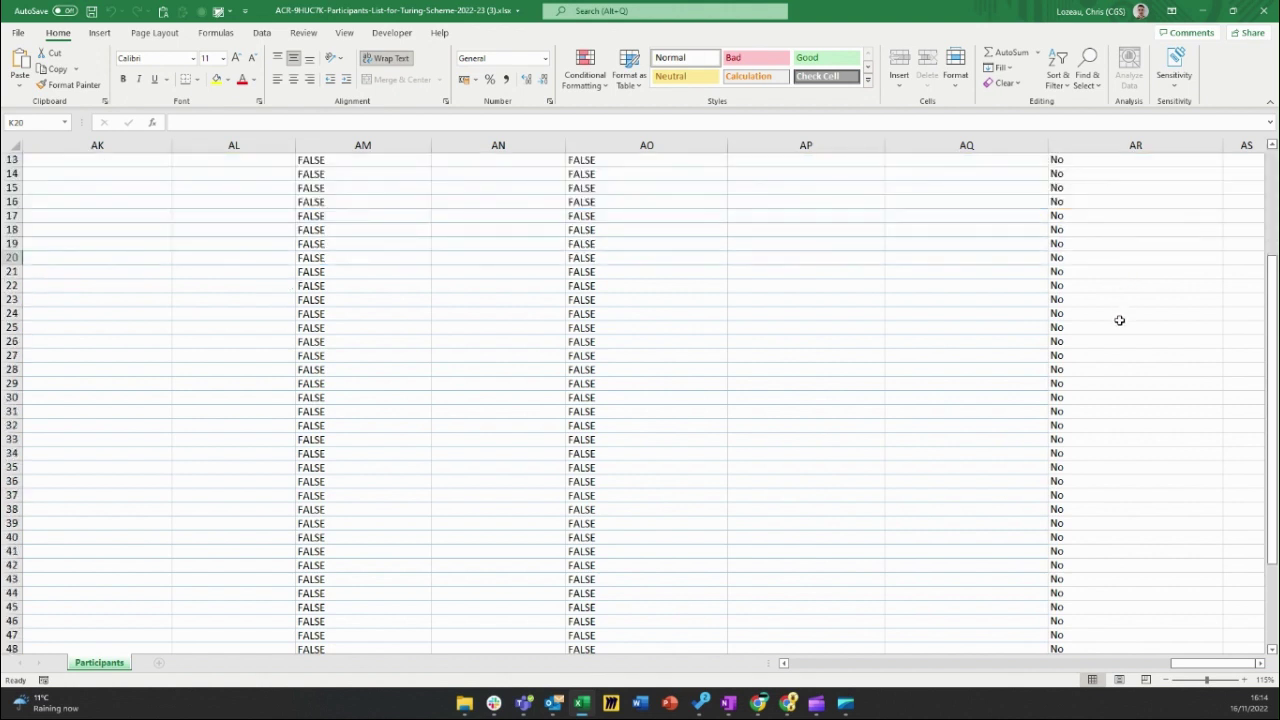
left_click_drag(1193, 667, 813, 683)
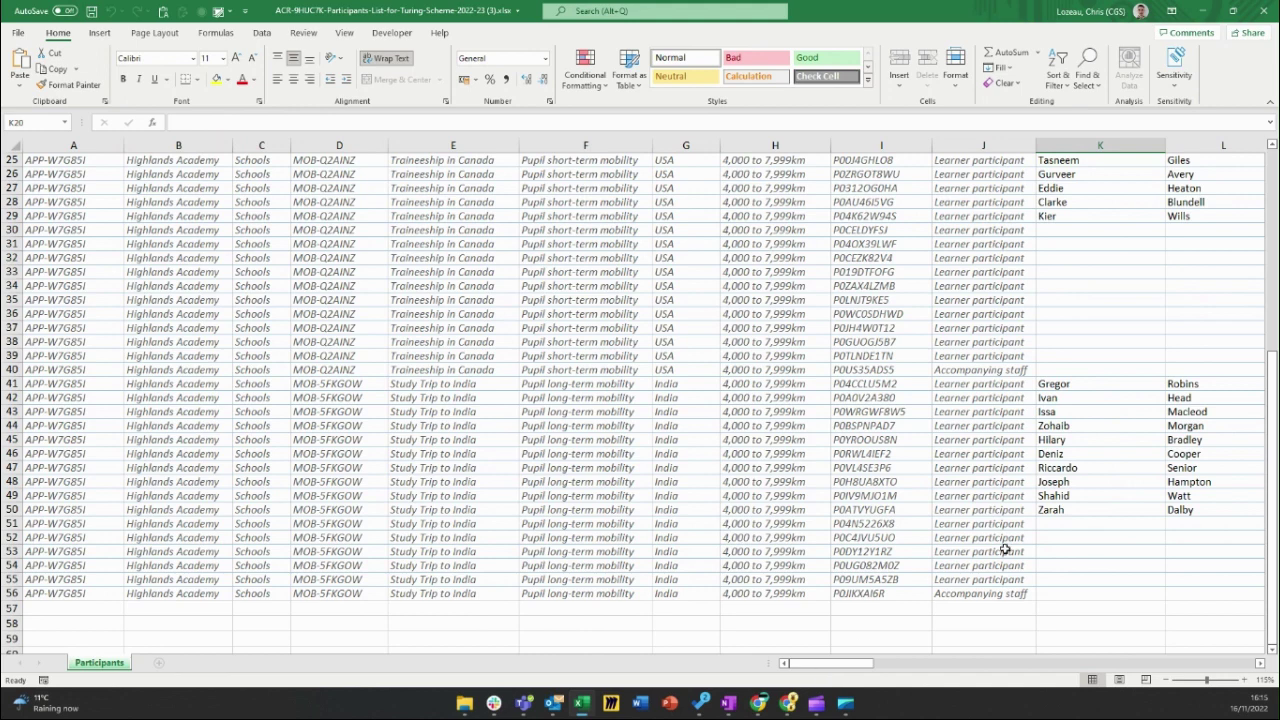
left_click_drag(1075, 512, 1076, 455)
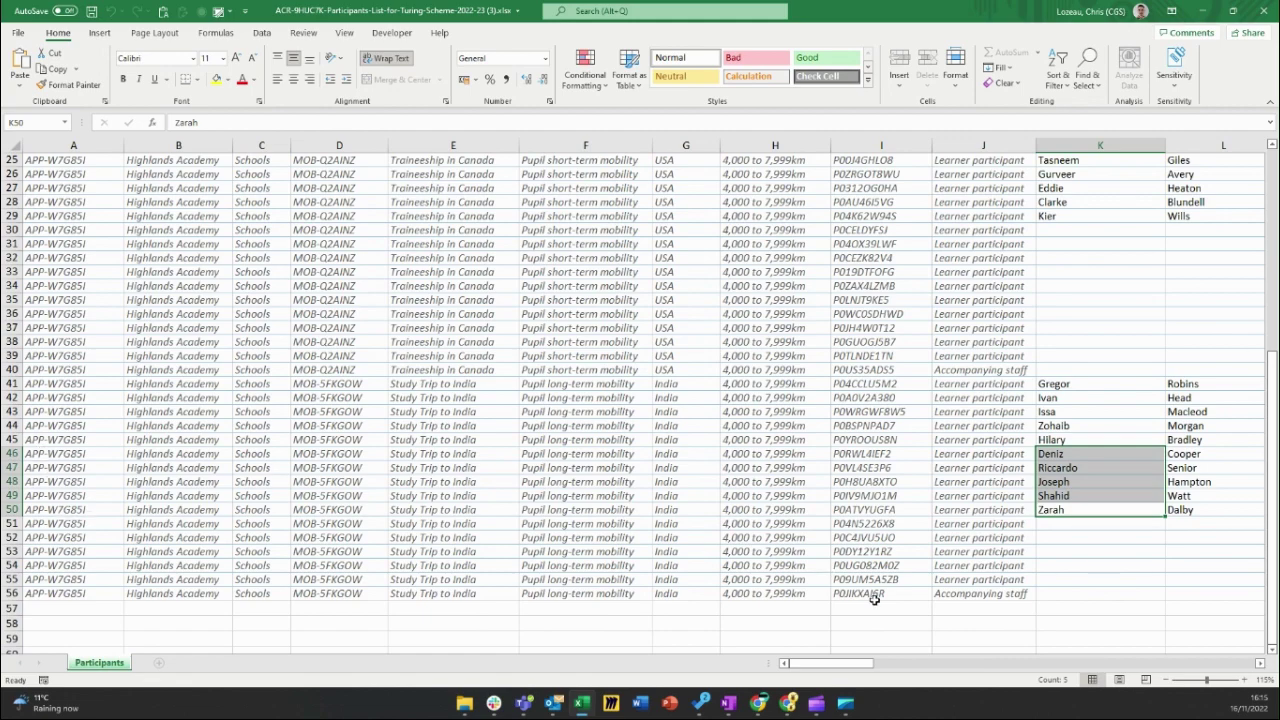
left_click_drag(856, 665, 1251, 659)
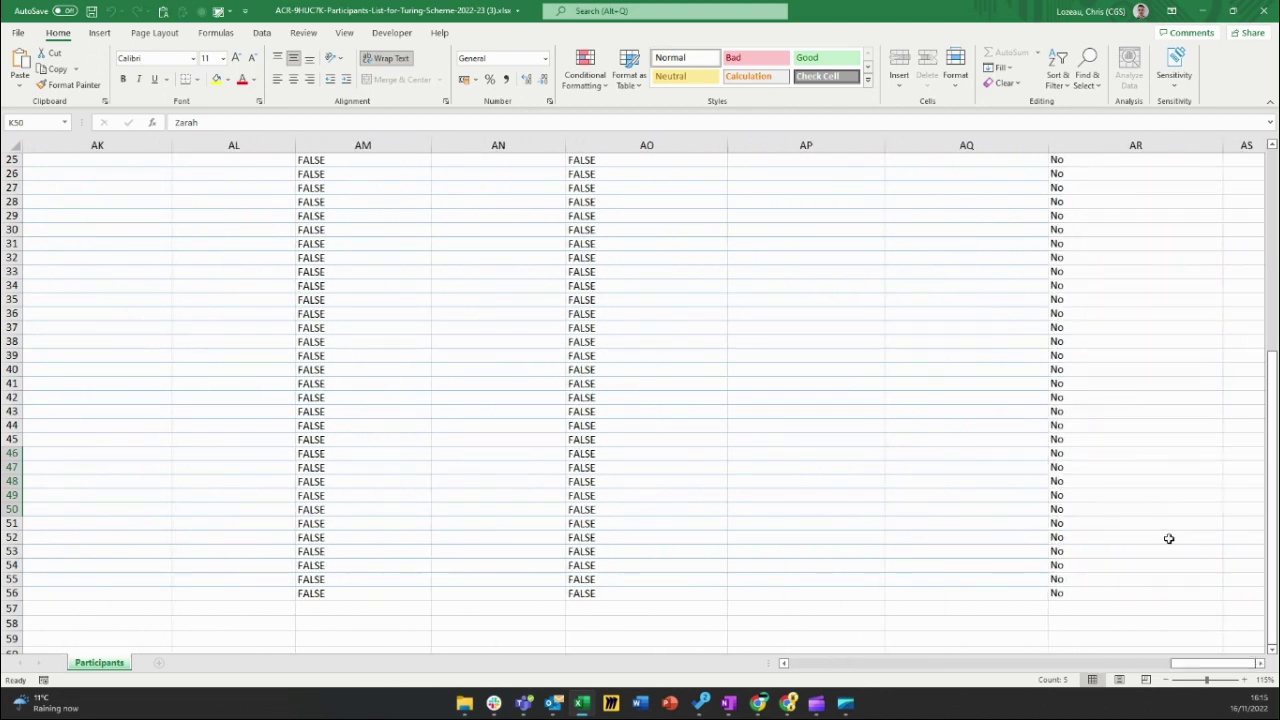
- Mark the participants in India rows 46–50 for removal in the Remove participant column
left_click(1080, 456)
left_click(1228, 455)
left_click(1220, 467)
left_click(1218, 468)
left_click(1228, 469)
left_click(1220, 481)
left_click(1222, 484)
left_click(1228, 482)
left_click(1216, 494)
left_click(1218, 496)
left_click(1228, 496)
left_click(1215, 509)
left_click(1218, 510)
left_click(1228, 510)
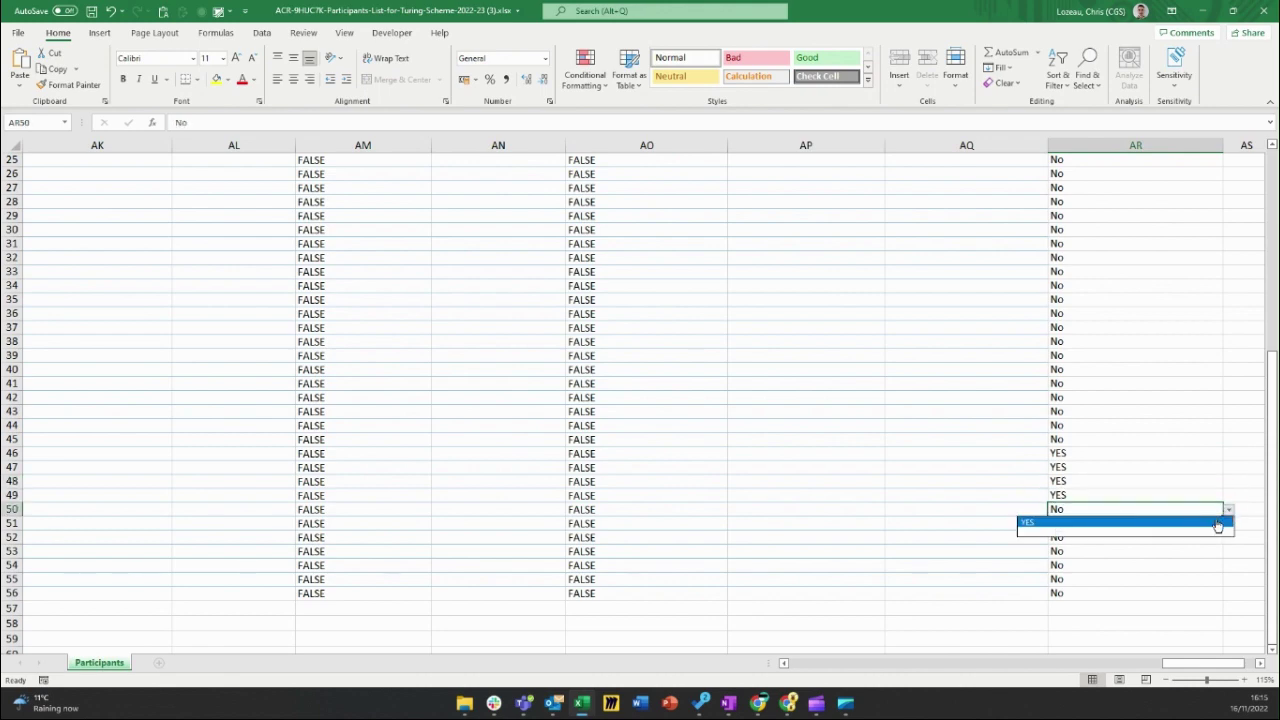
left_click(1218, 523)
left_click_drag(1200, 663, 839, 665)
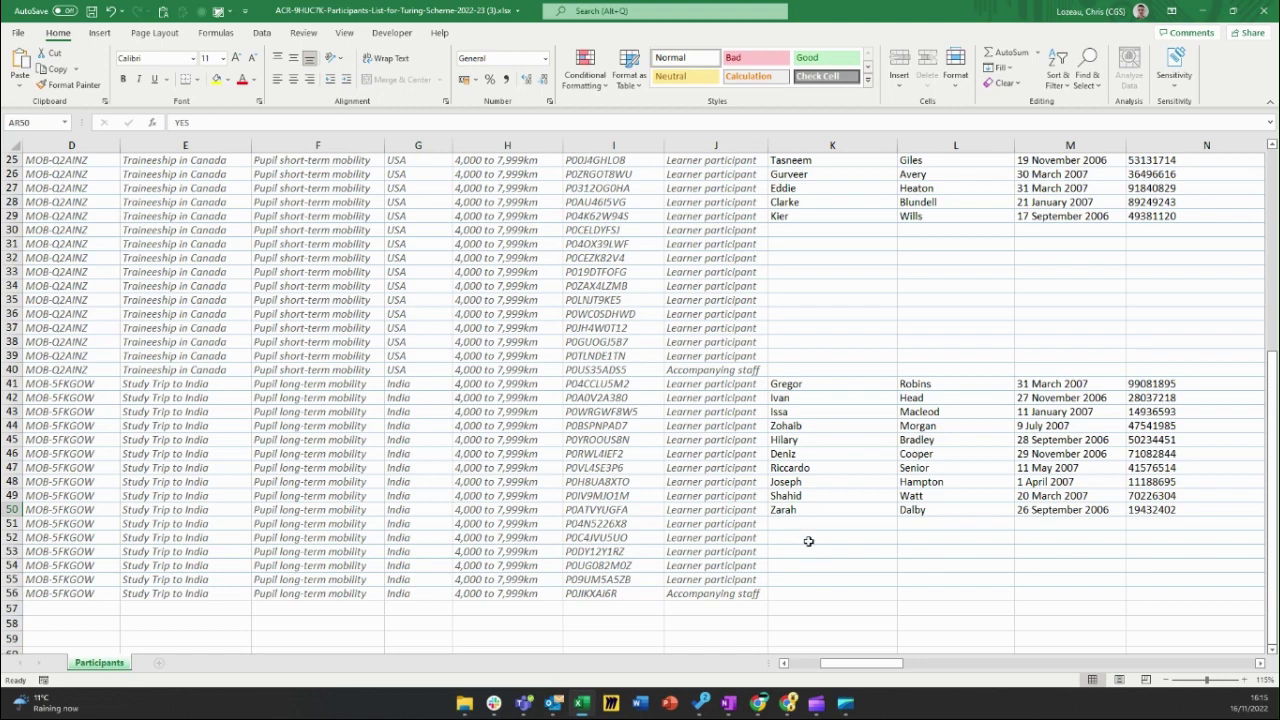
- Copy the participant details from India rows 46–50 into empty Denmark rows 13–17
left_click_drag(800, 508, 1223, 451)
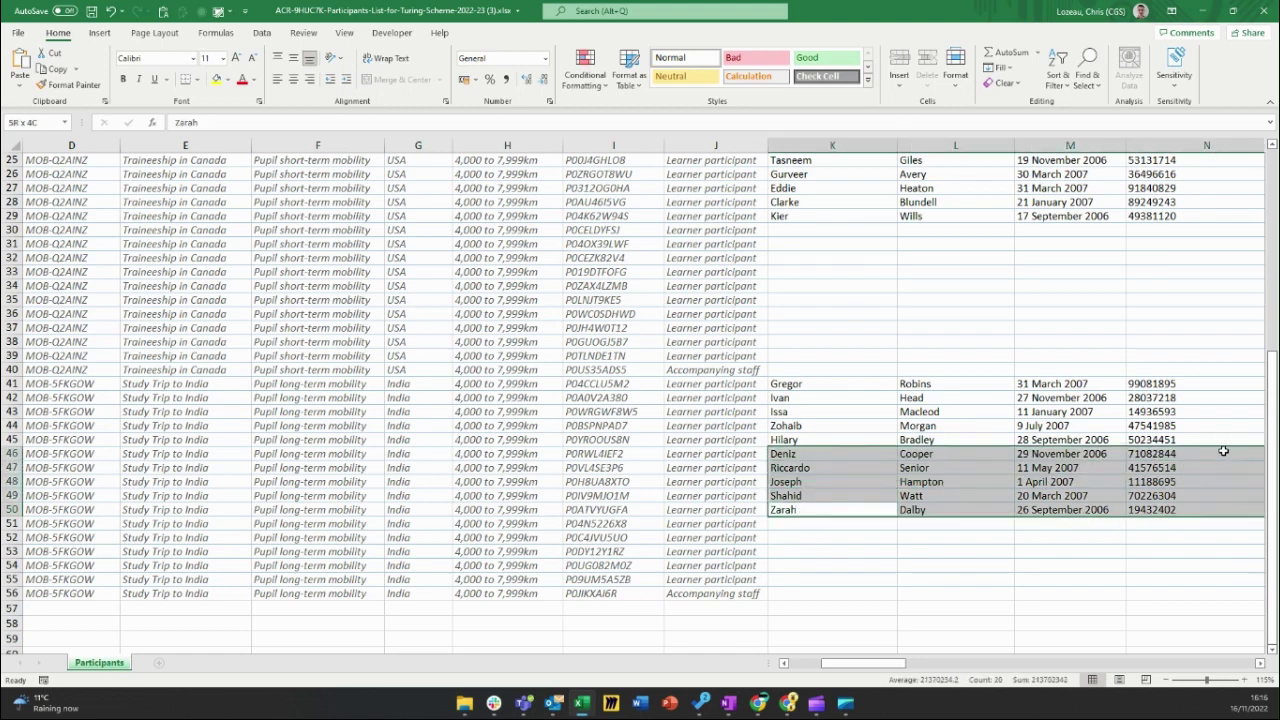
left_click_drag(864, 665, 886, 667)
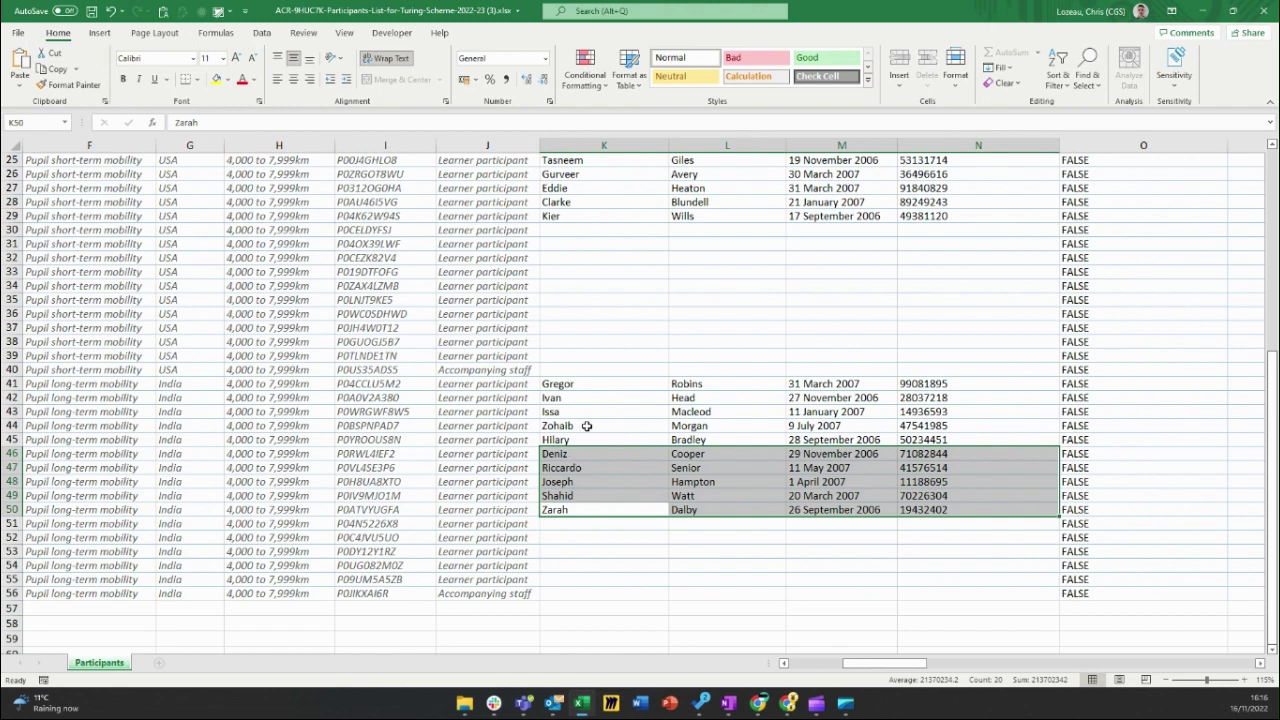
key("ctrl+c")
scroll(587, 426, "up", 8)
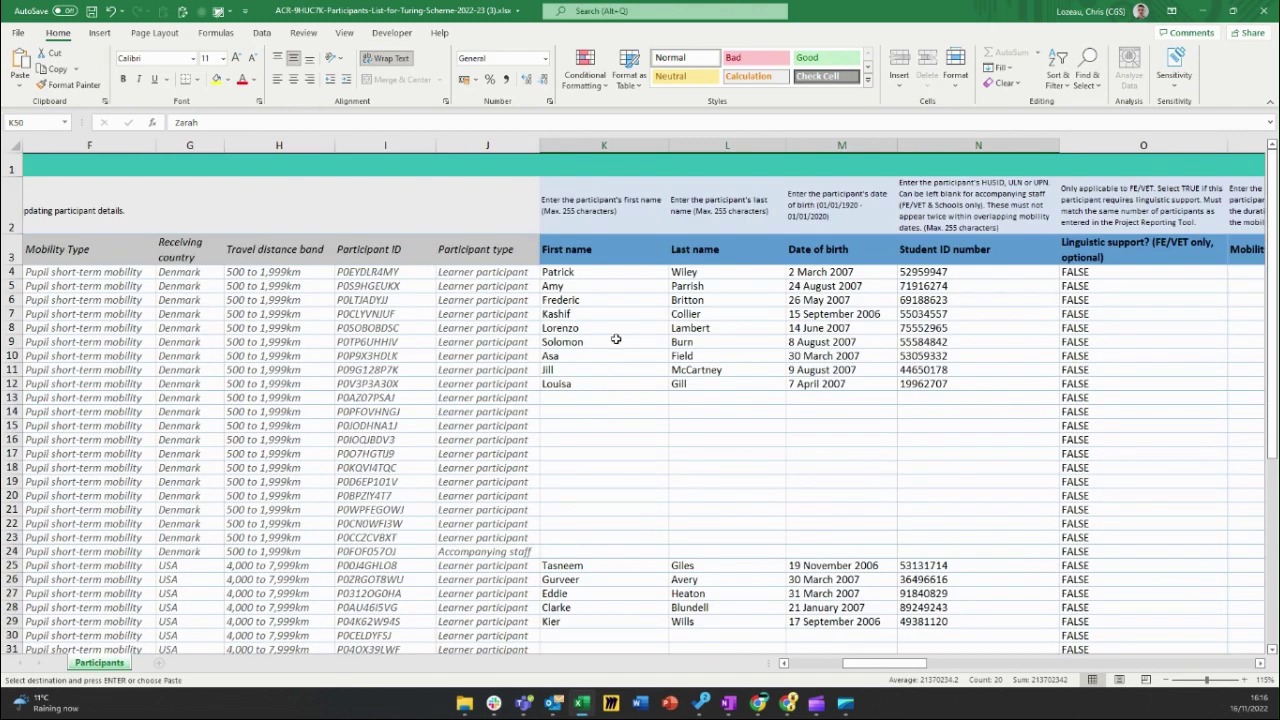
left_click(586, 397)
key("ctrl+v")
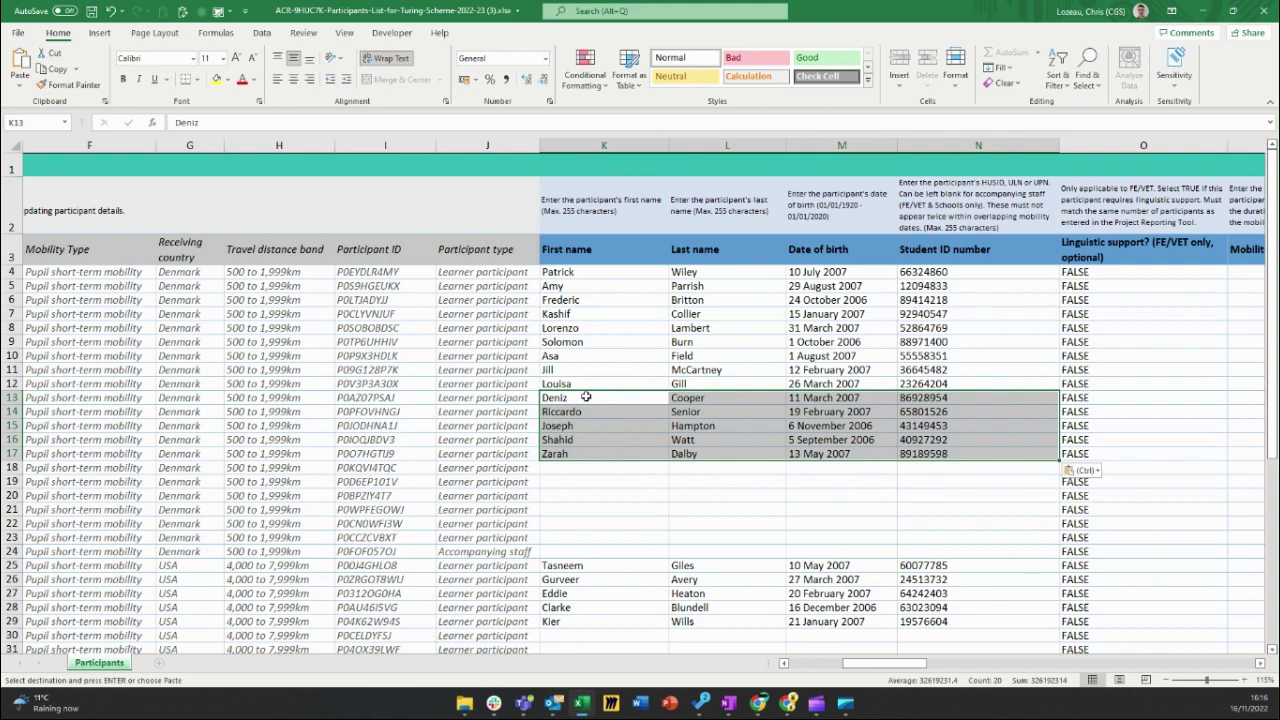
left_click(606, 509)
- Clear the details from rows 46–50 and save the workbook
scroll(606, 506, "down", 4)
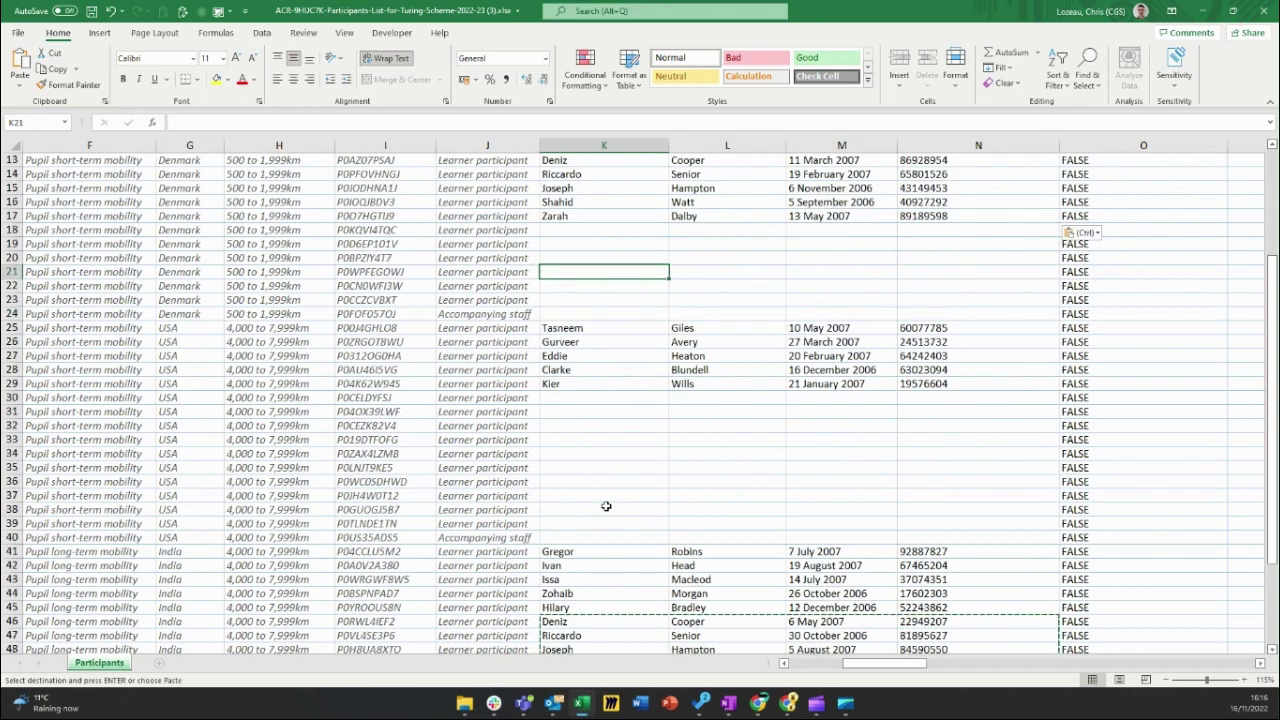
scroll(606, 506, "down", 2)
left_click_drag(560, 537, 918, 597)
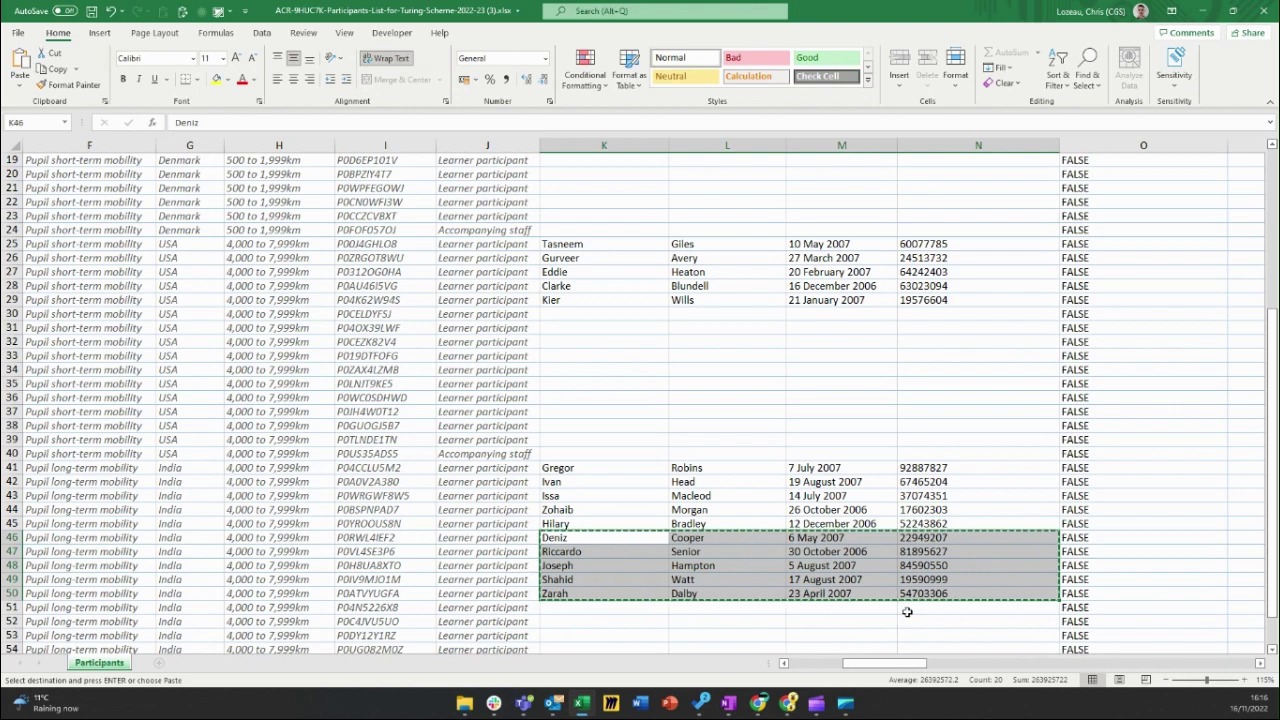
key("Delete")
left_click(896, 609)
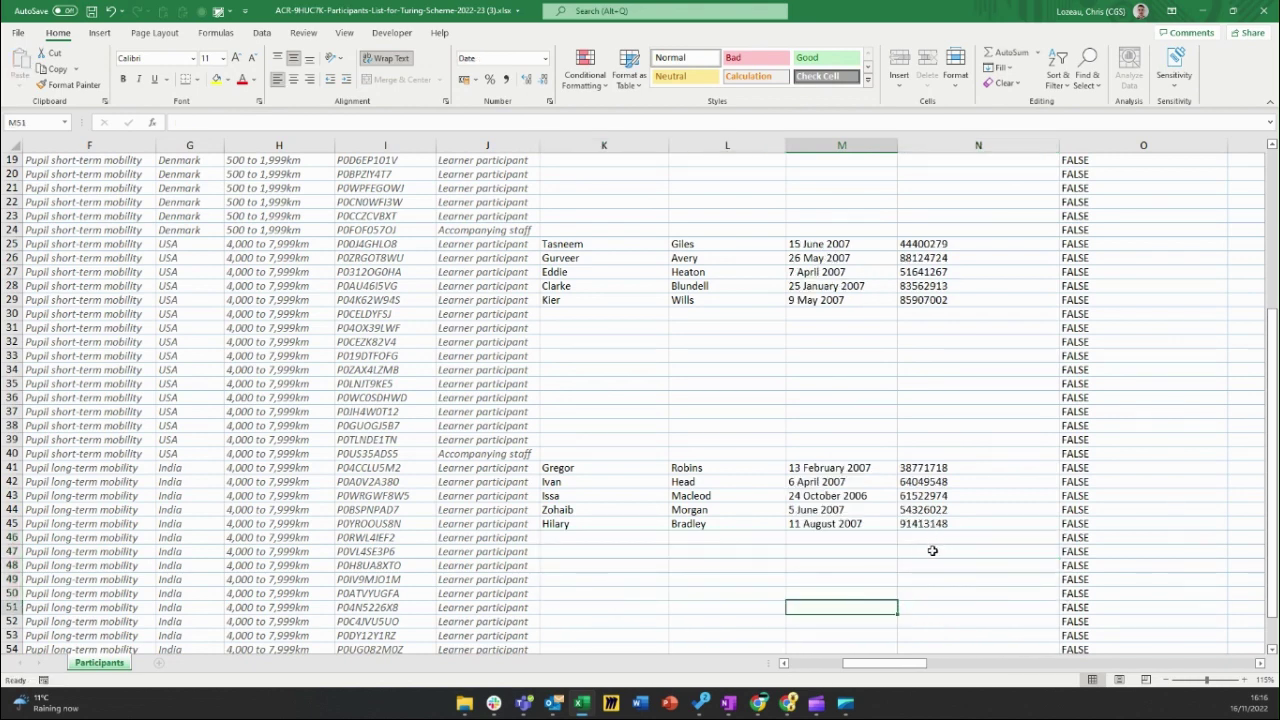
mouse_move(885, 668)
left_mouse_down()
mouse_move(926, 668)
mouse_move(880, 670)
mouse_move(900, 663)
left_mouse_up()
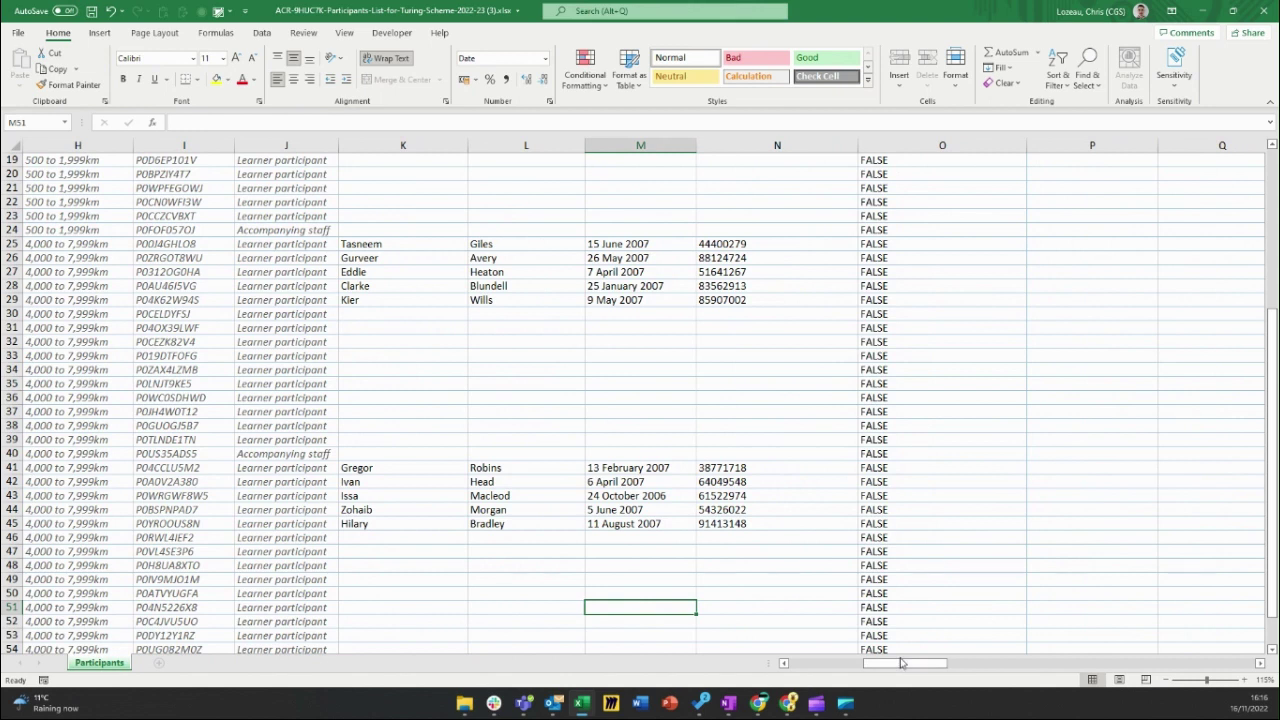
key("ctrl+s")
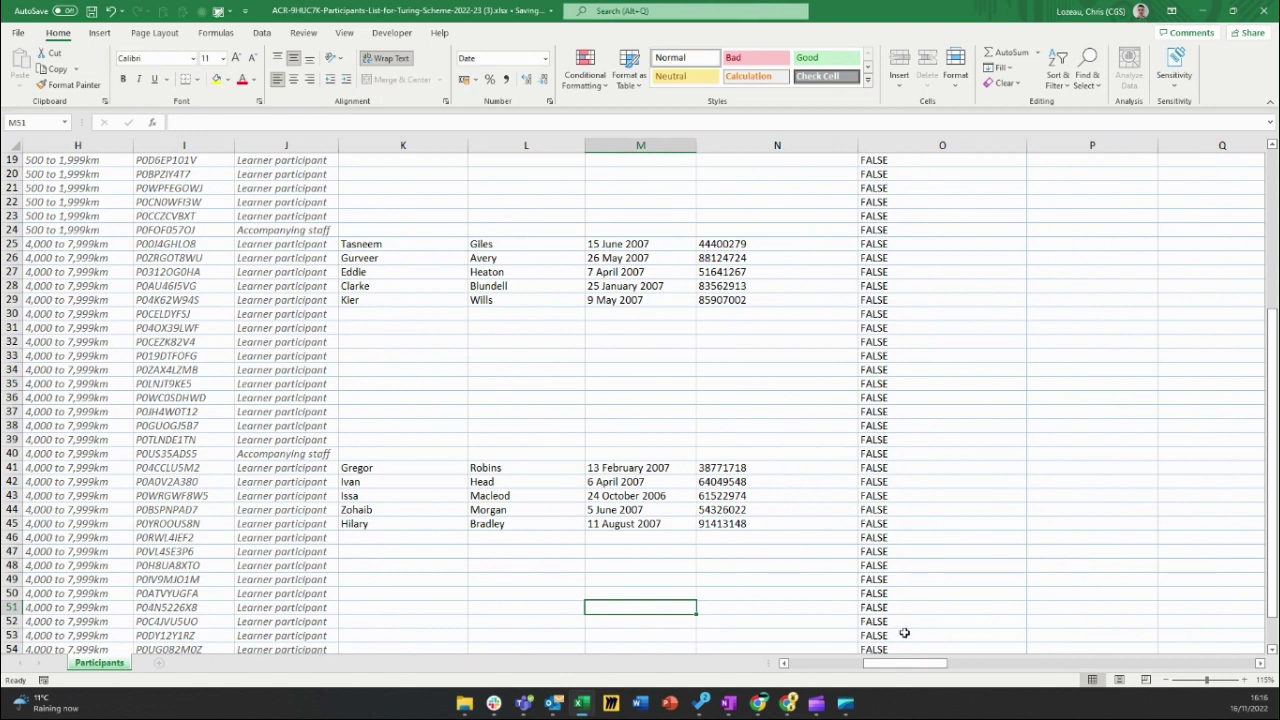
- Close Excel, upload the newest edited participants list file, and continue to Check your answers
left_click(1265, 9)
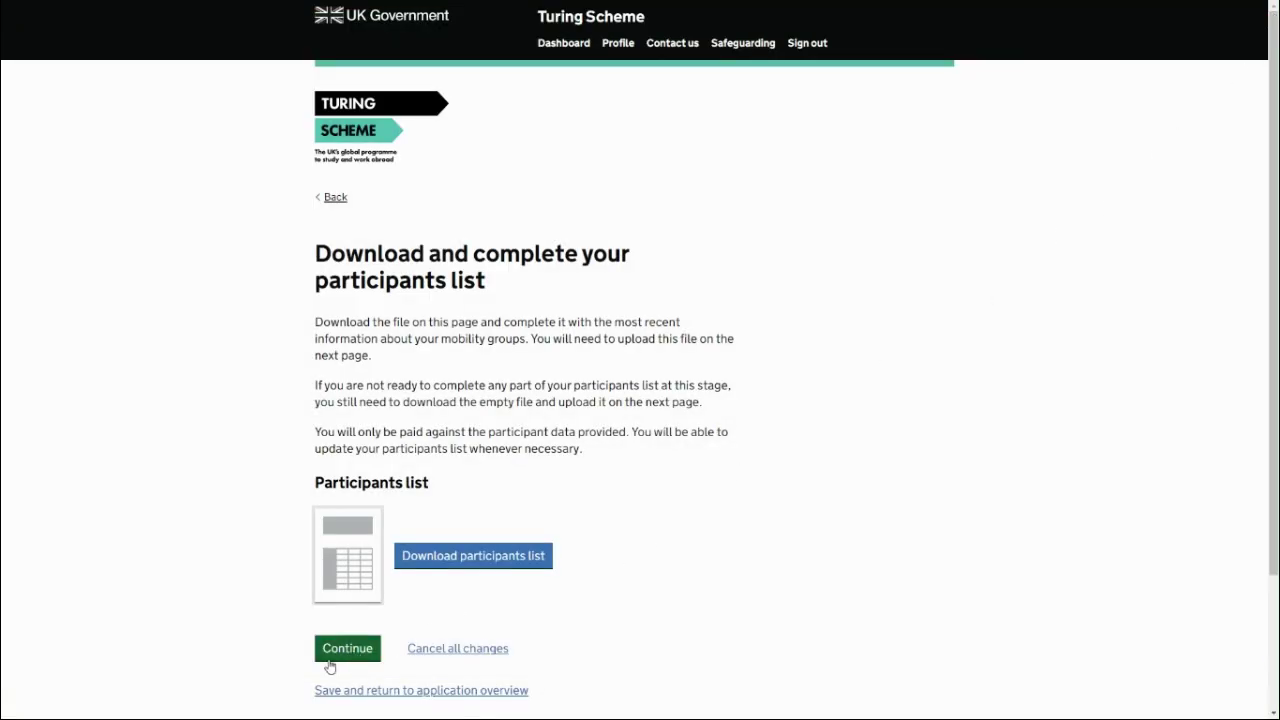
left_click(329, 659)
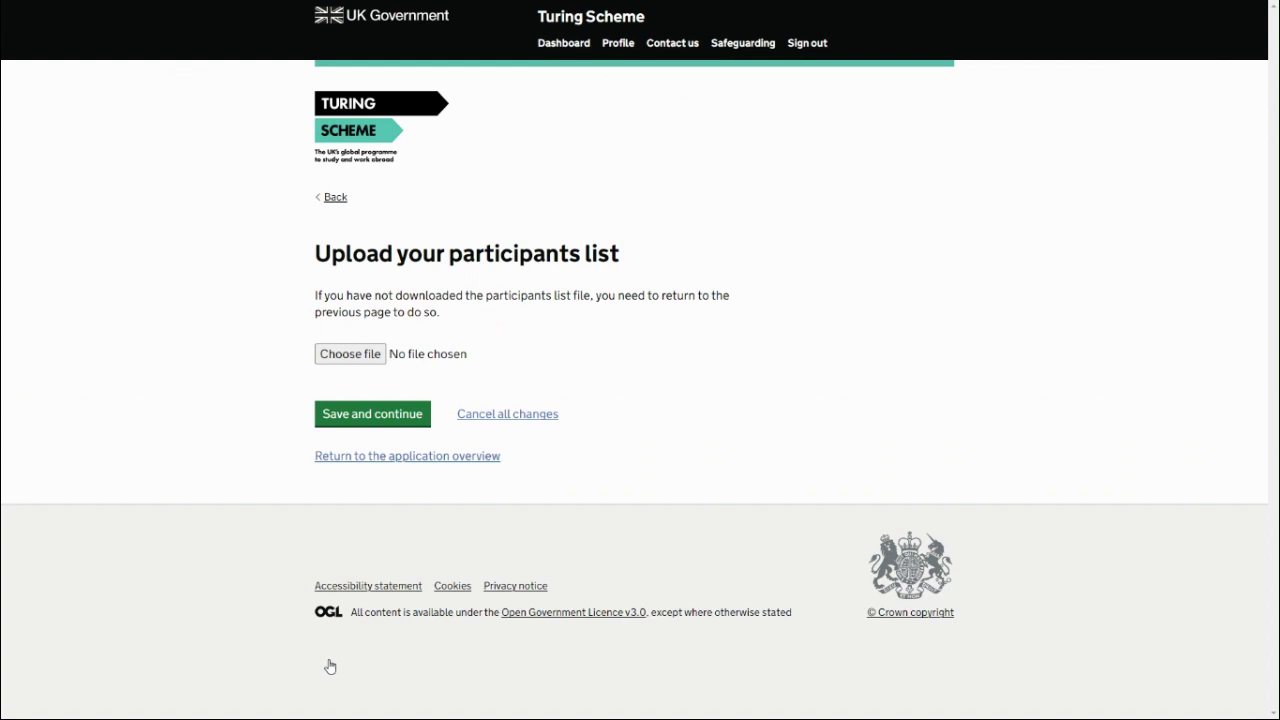
left_click(350, 354)
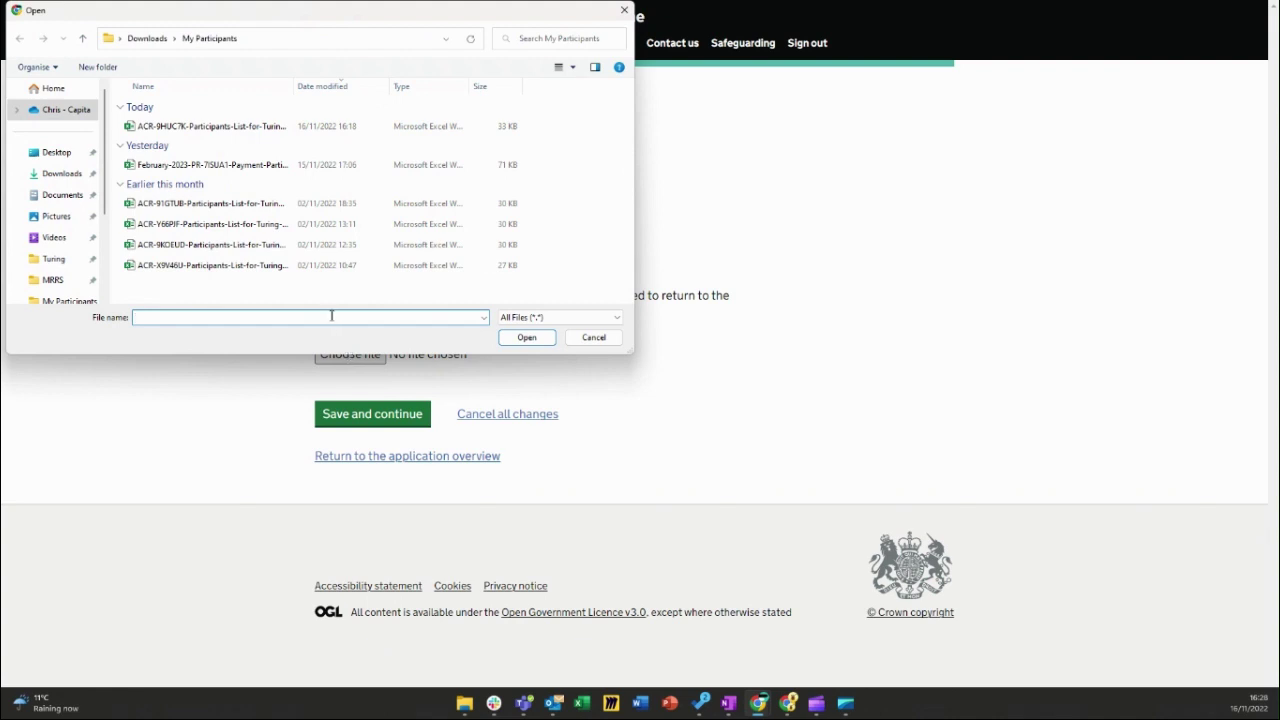
double_click(250, 127)
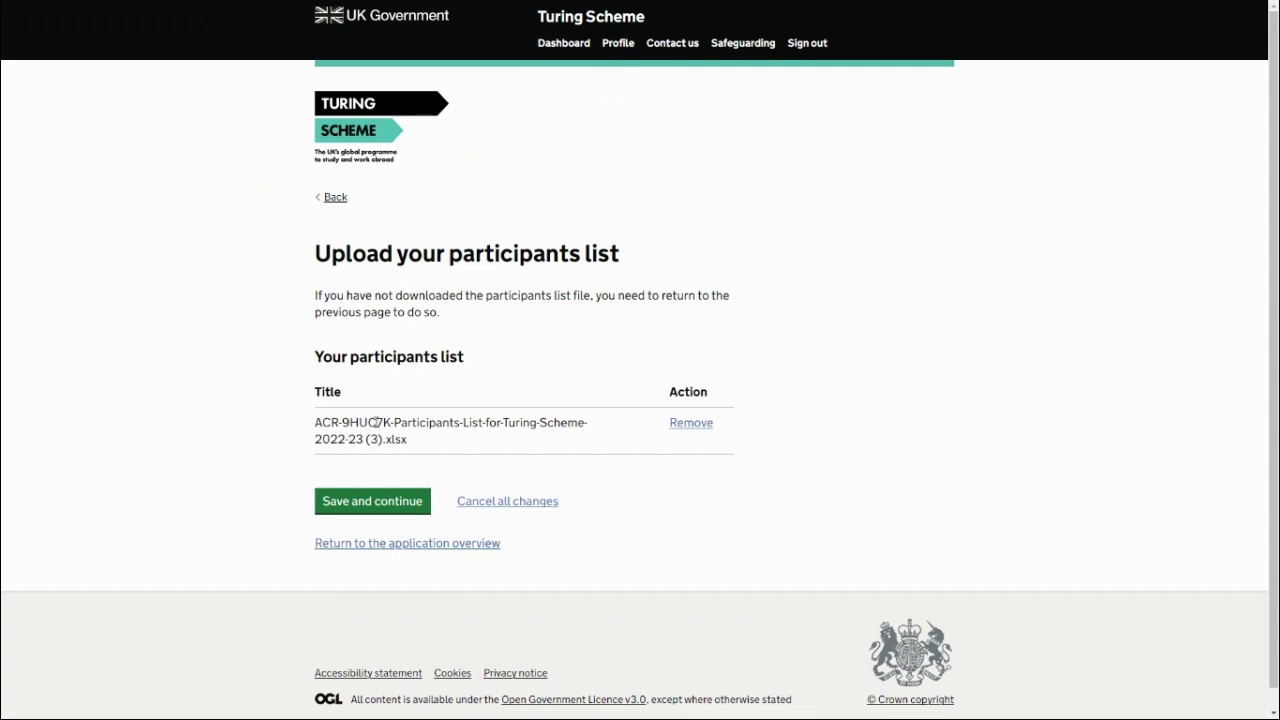
left_click(366, 494)
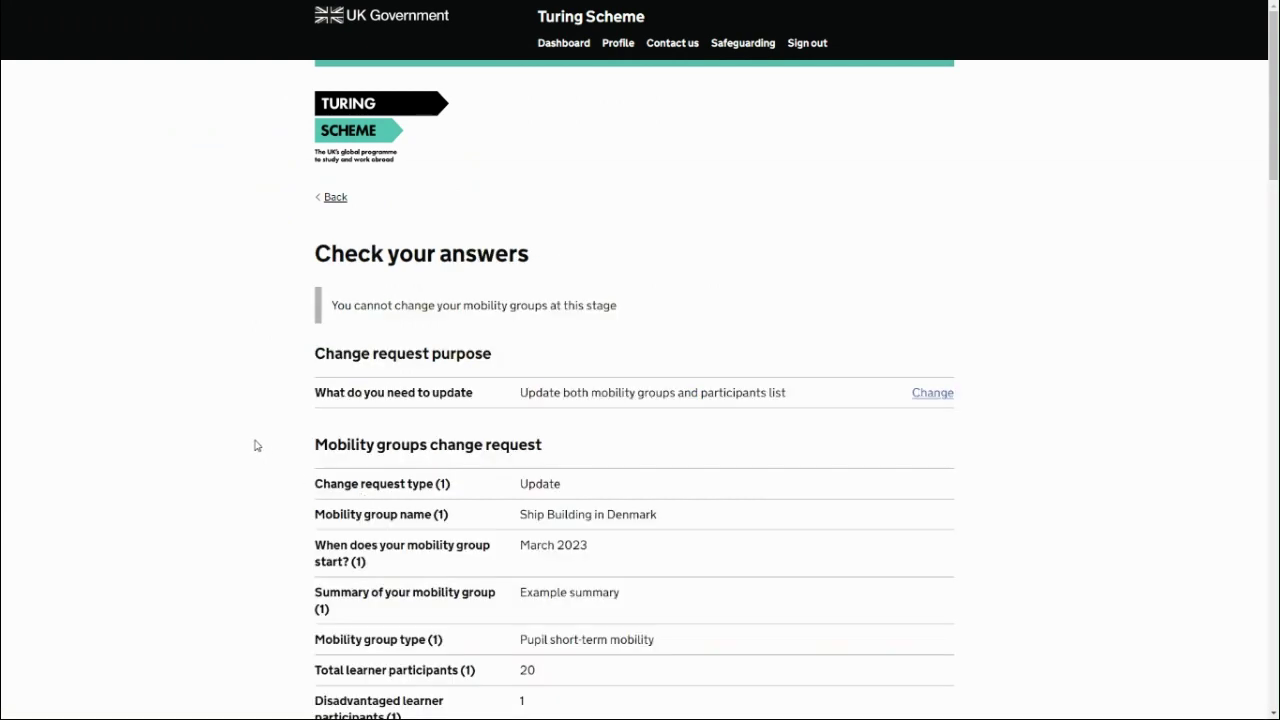
middle_click(281, 380)
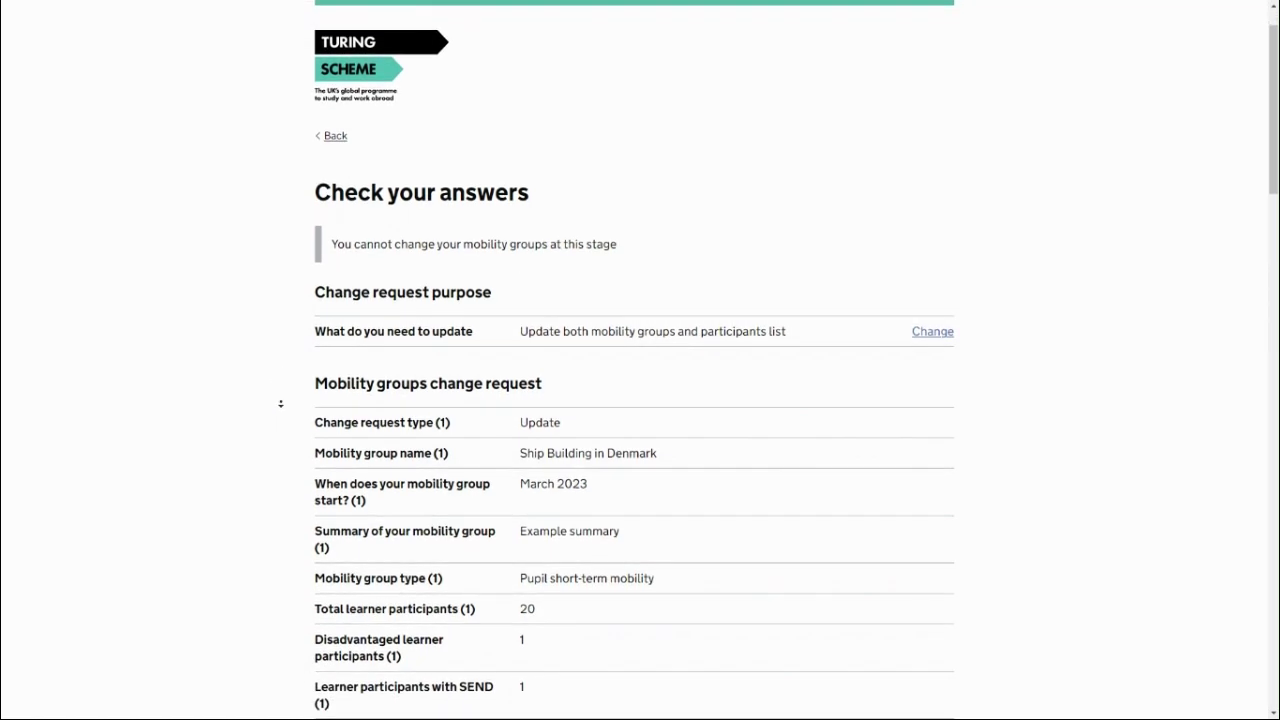
middle_click(287, 424)
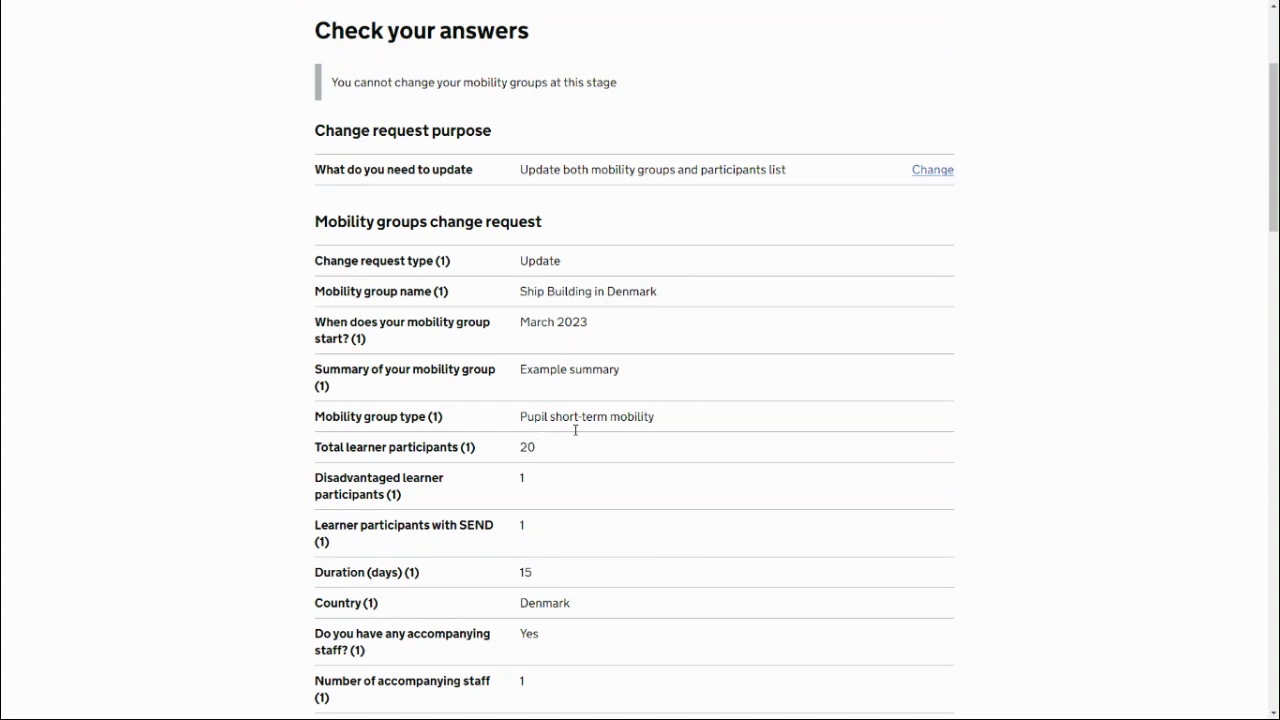
middle_click(499, 466)
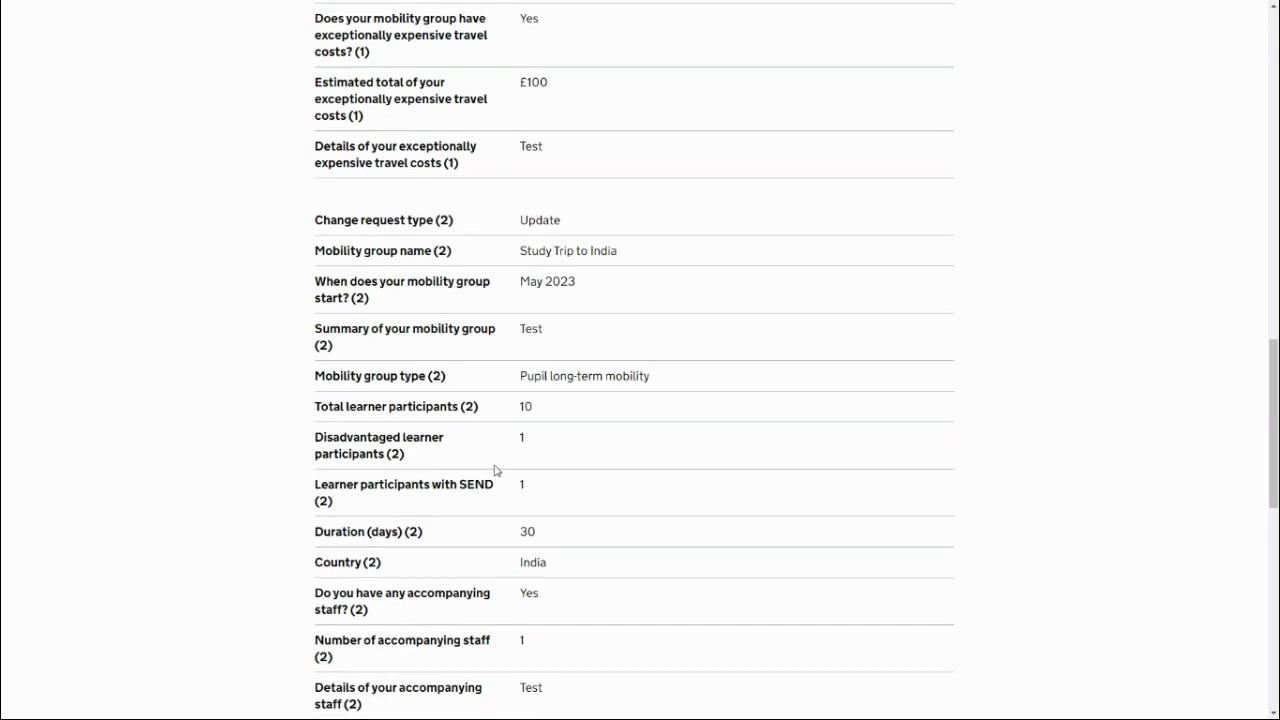
scroll(548, 275, "down", 1)
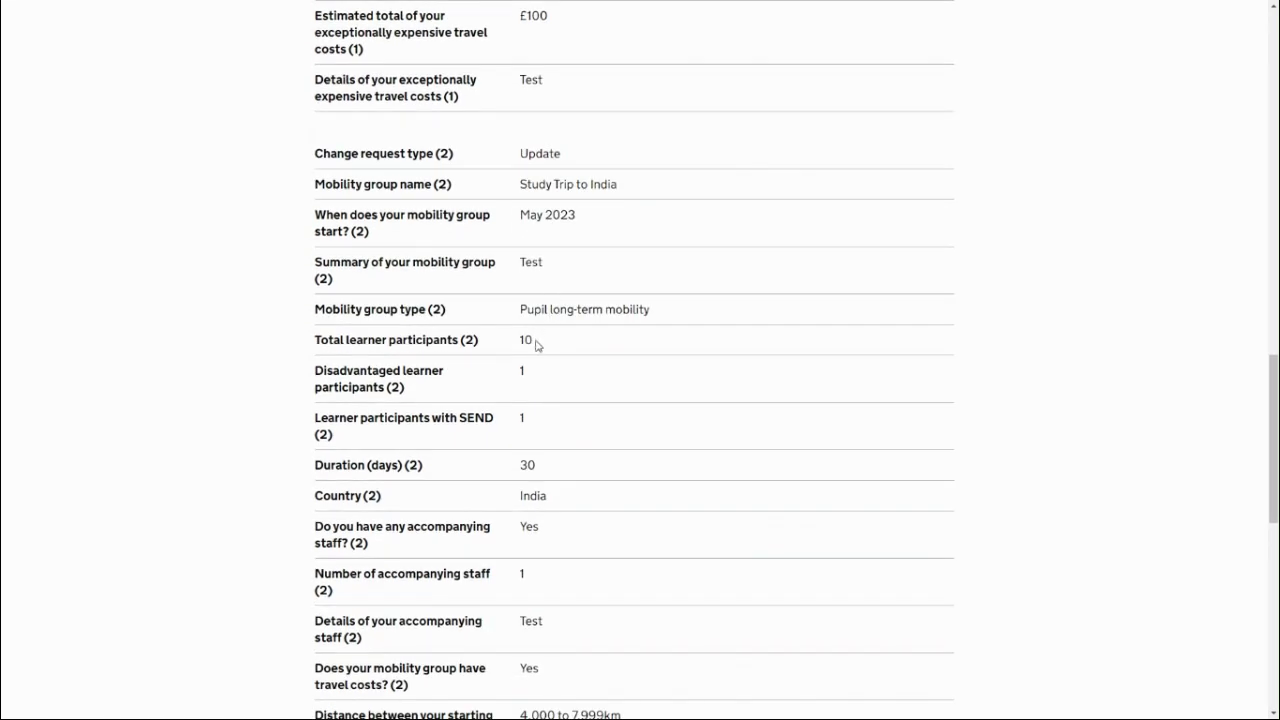
left_click_drag(536, 344, 516, 345)
left_click(225, 376)
scroll(252, 386, "down", 1)
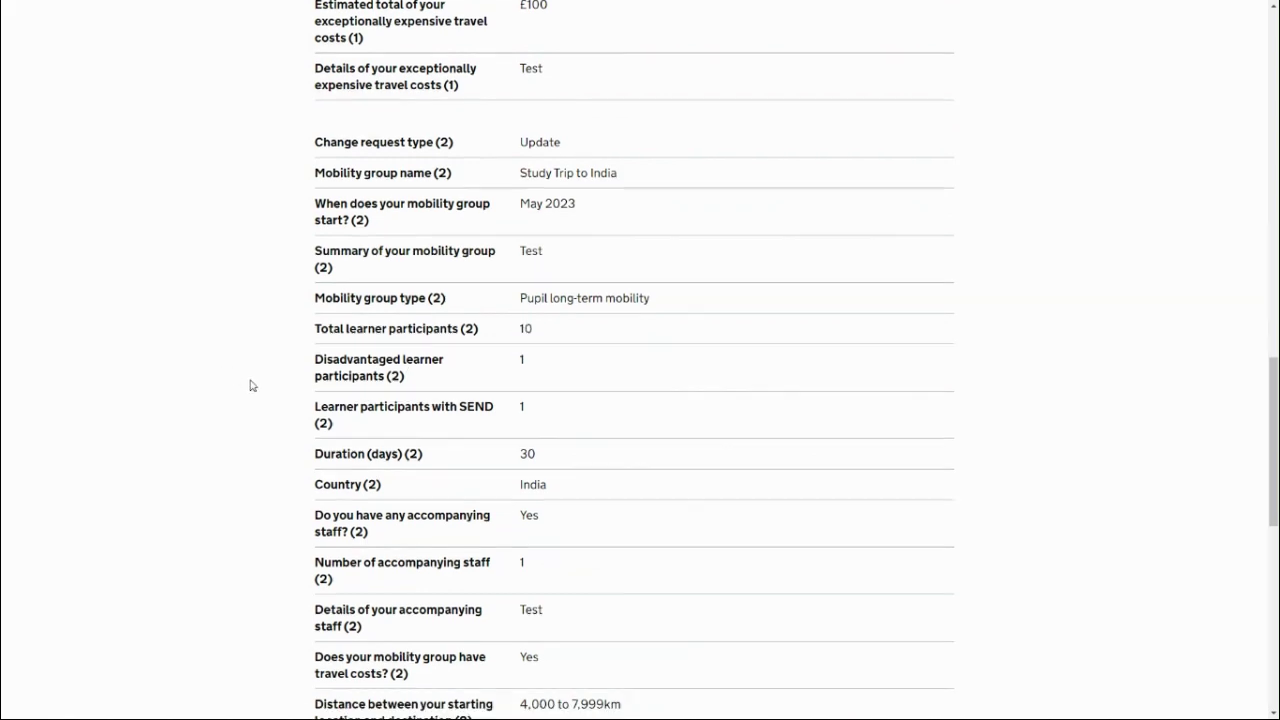
scroll(260, 382, "down", 5)
scroll(263, 380, "down", 5)
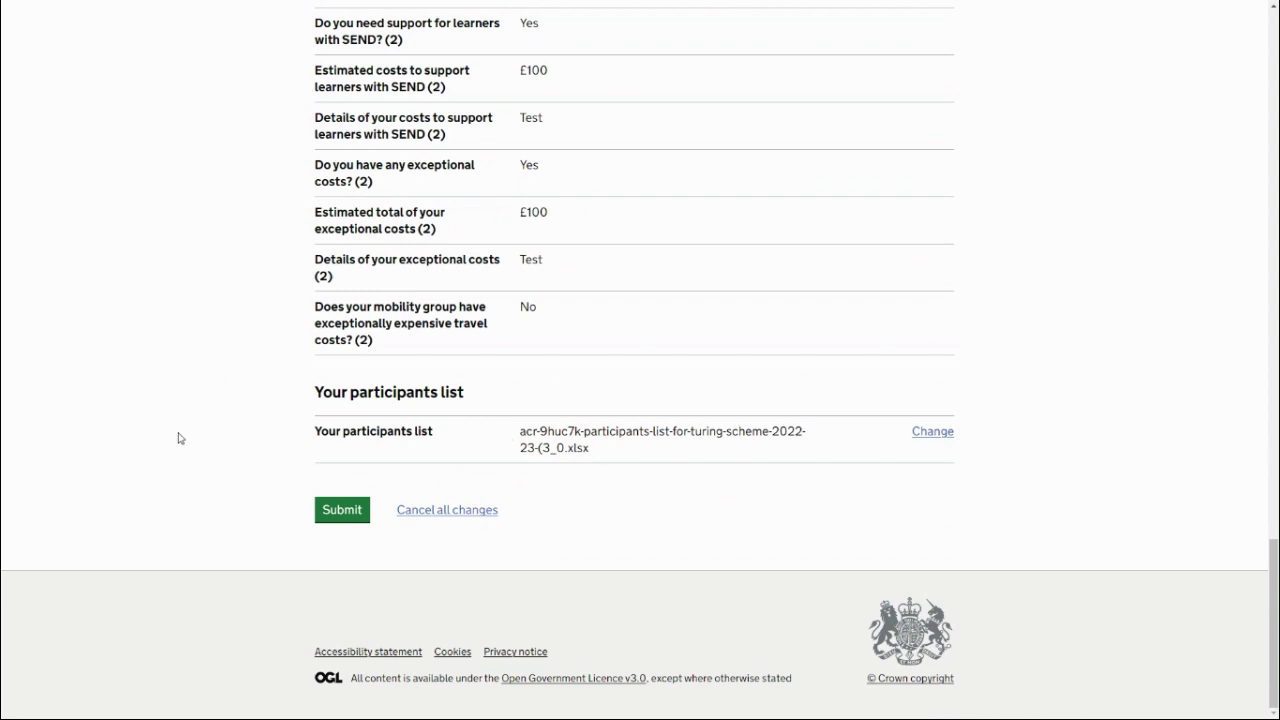
scroll(178, 420, "up", 1)
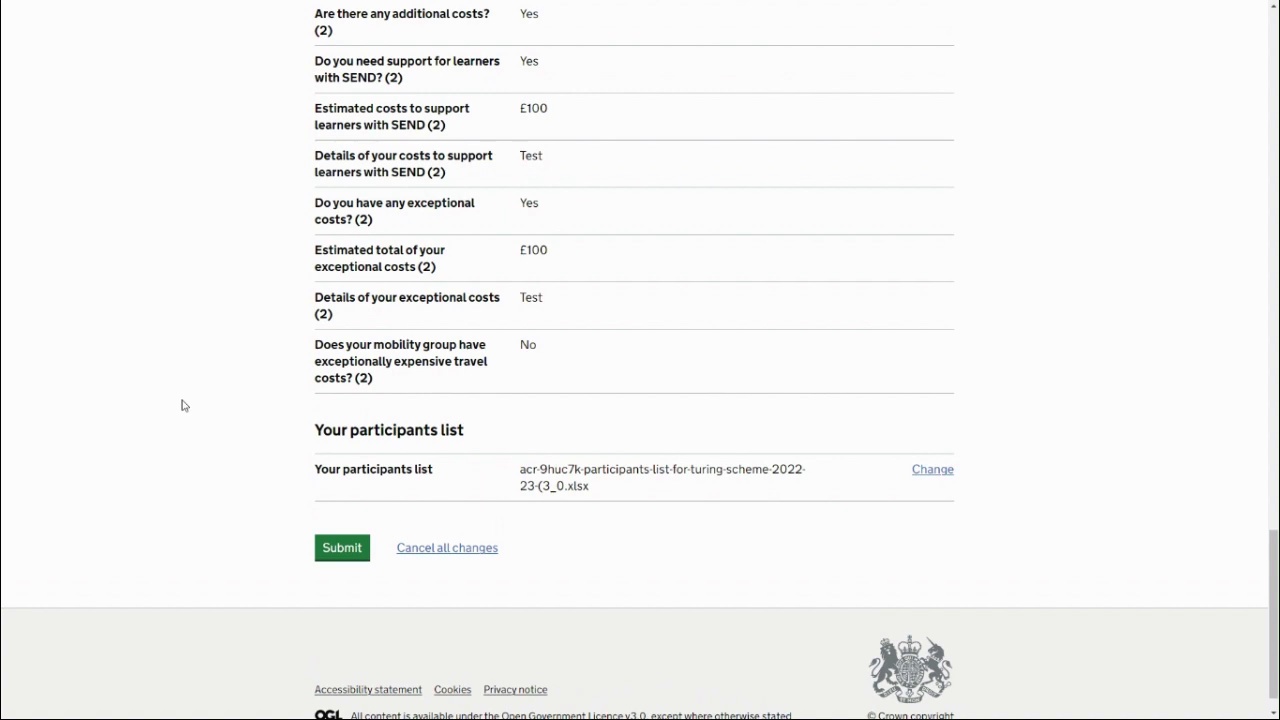
- Submit the change request and return to the dashboard
left_click(333, 551)
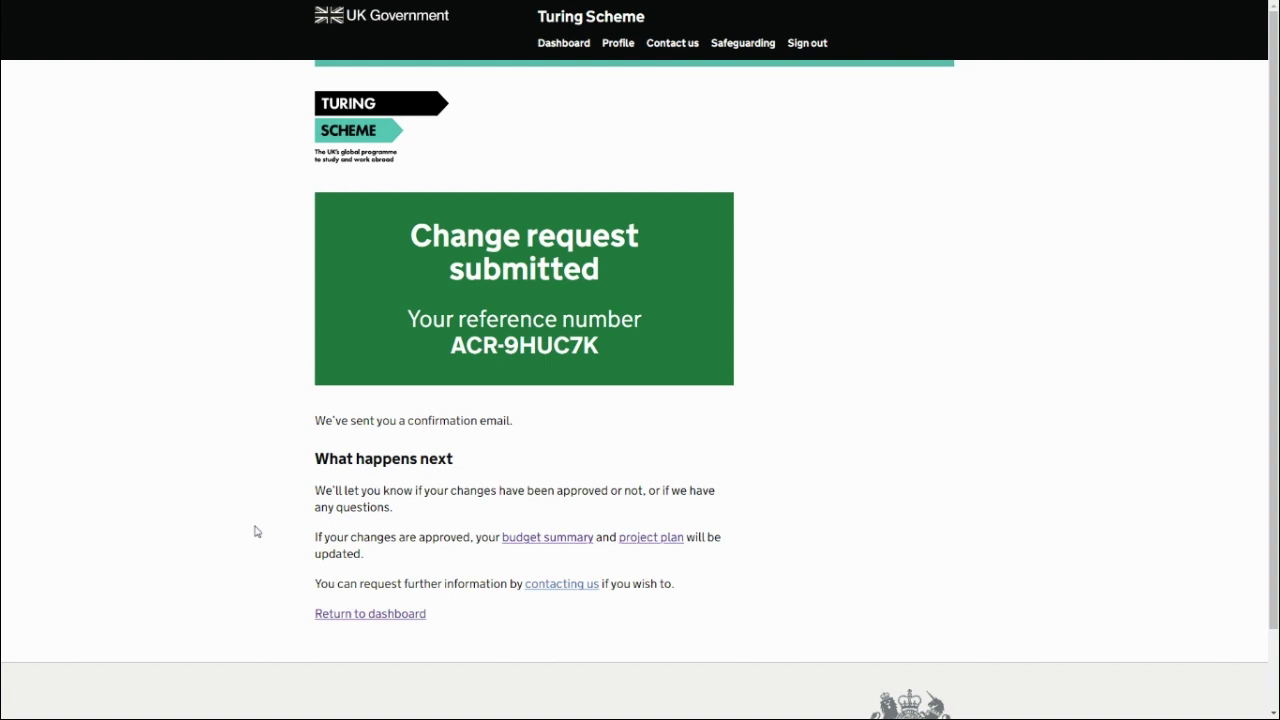
left_click(355, 615)
scroll(355, 622, "down", 3)
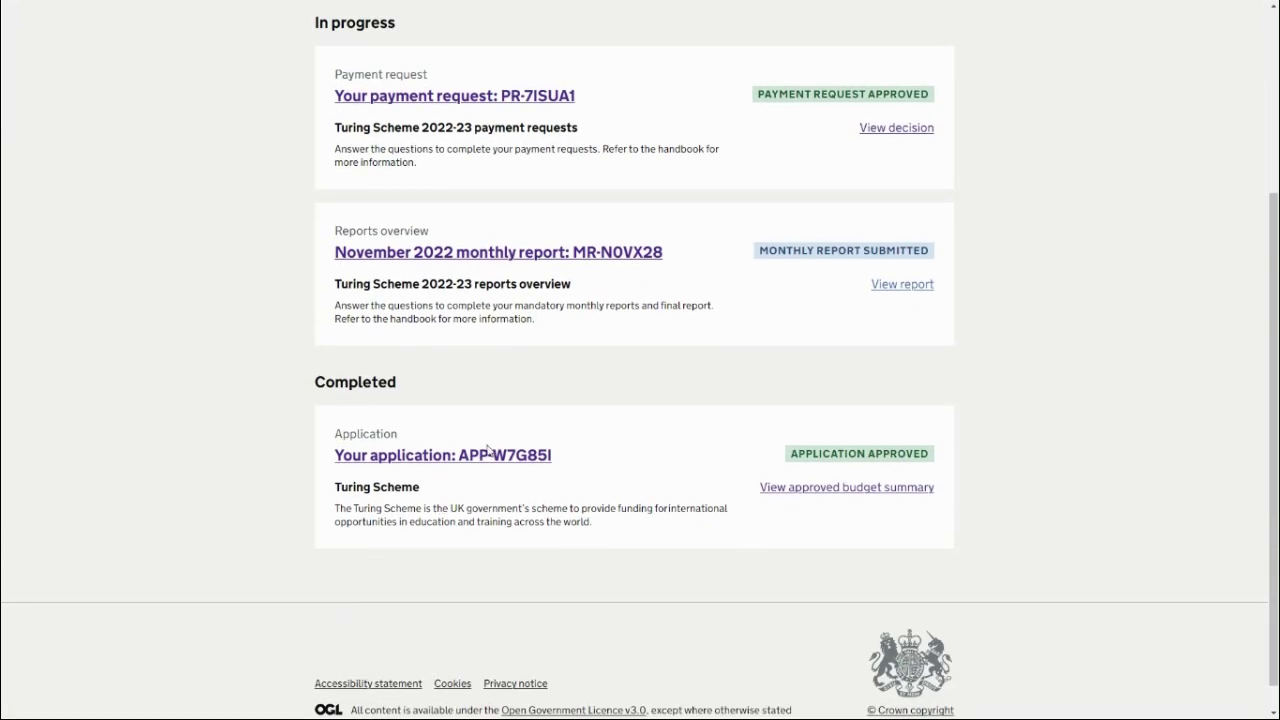
- Open Your application and the new request marked Change request submitted
left_click(488, 453)
scroll(487, 462, "down", 5)
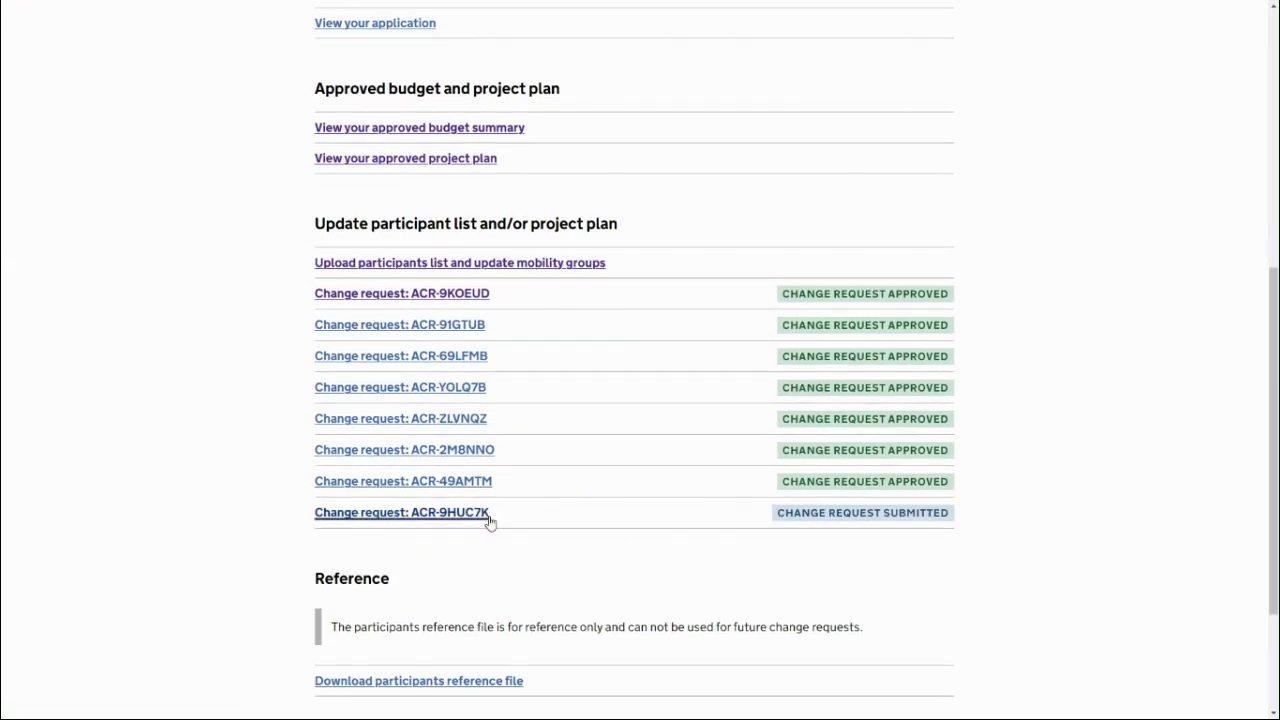
double_click(933, 512)
left_click(1025, 508)
scroll(1025, 508, "down", 1)
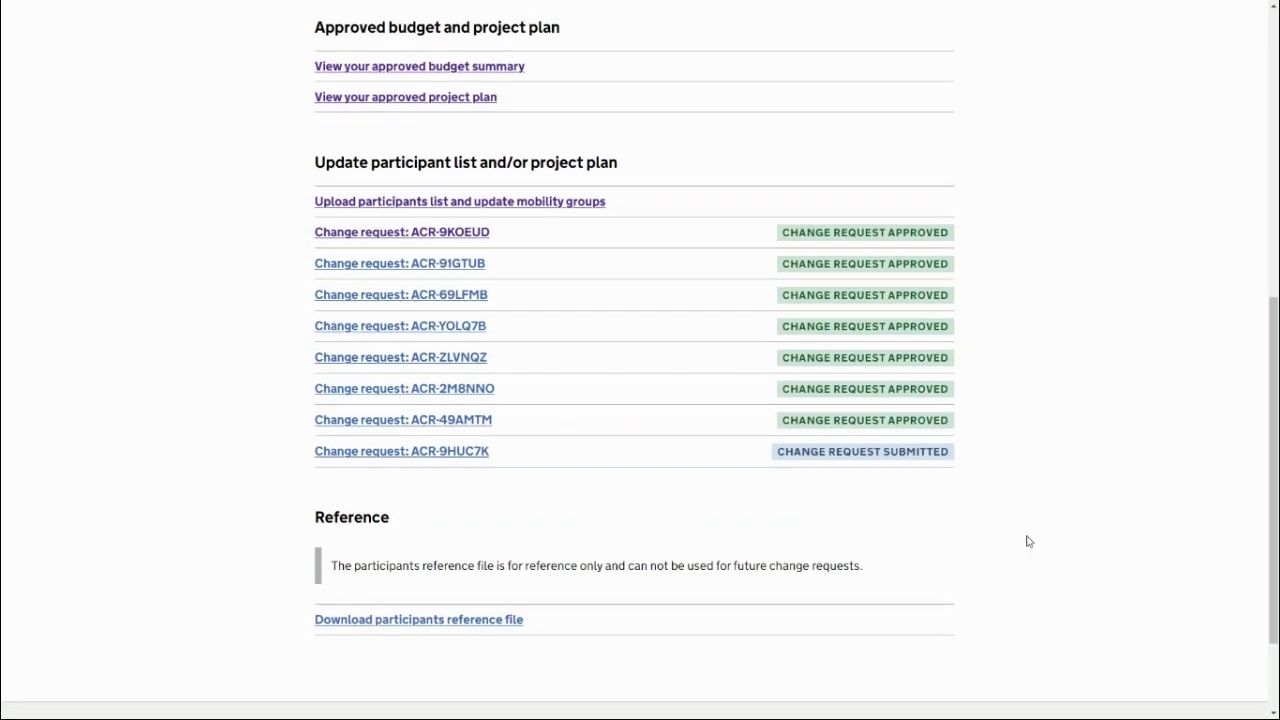
left_click(447, 456)
middle_click(253, 413)
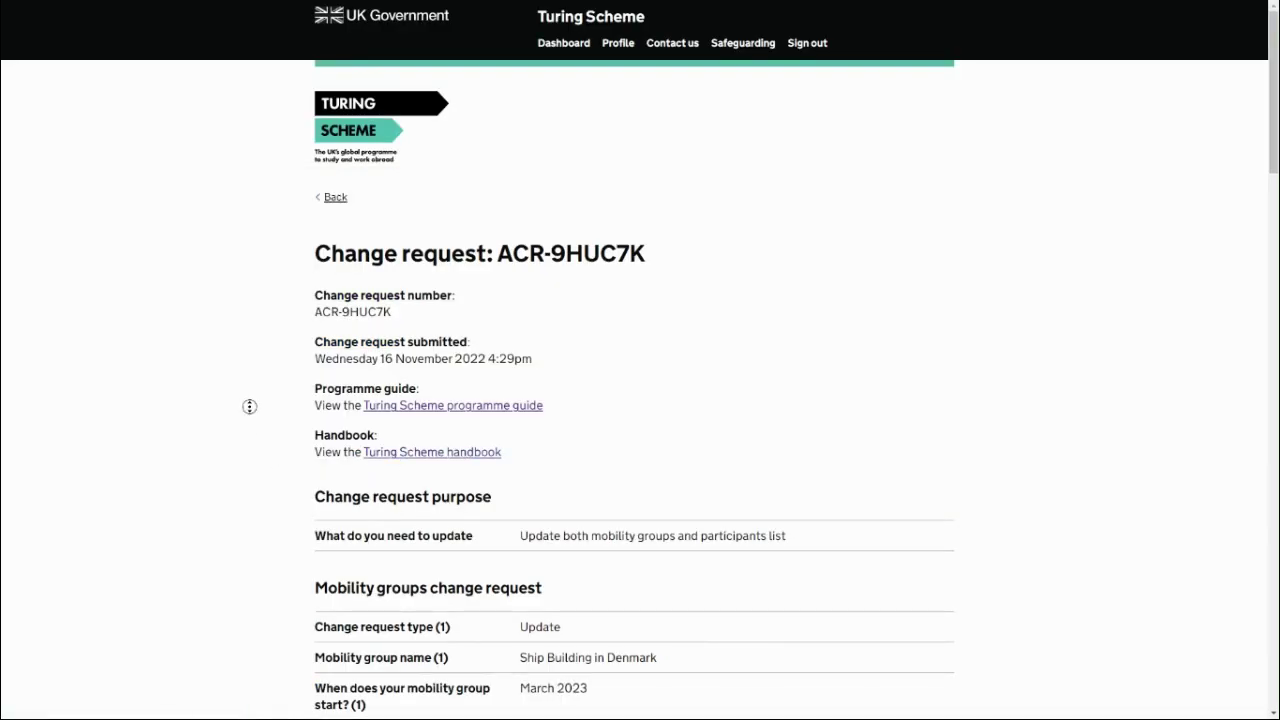
scroll(255, 440, "down", 1)
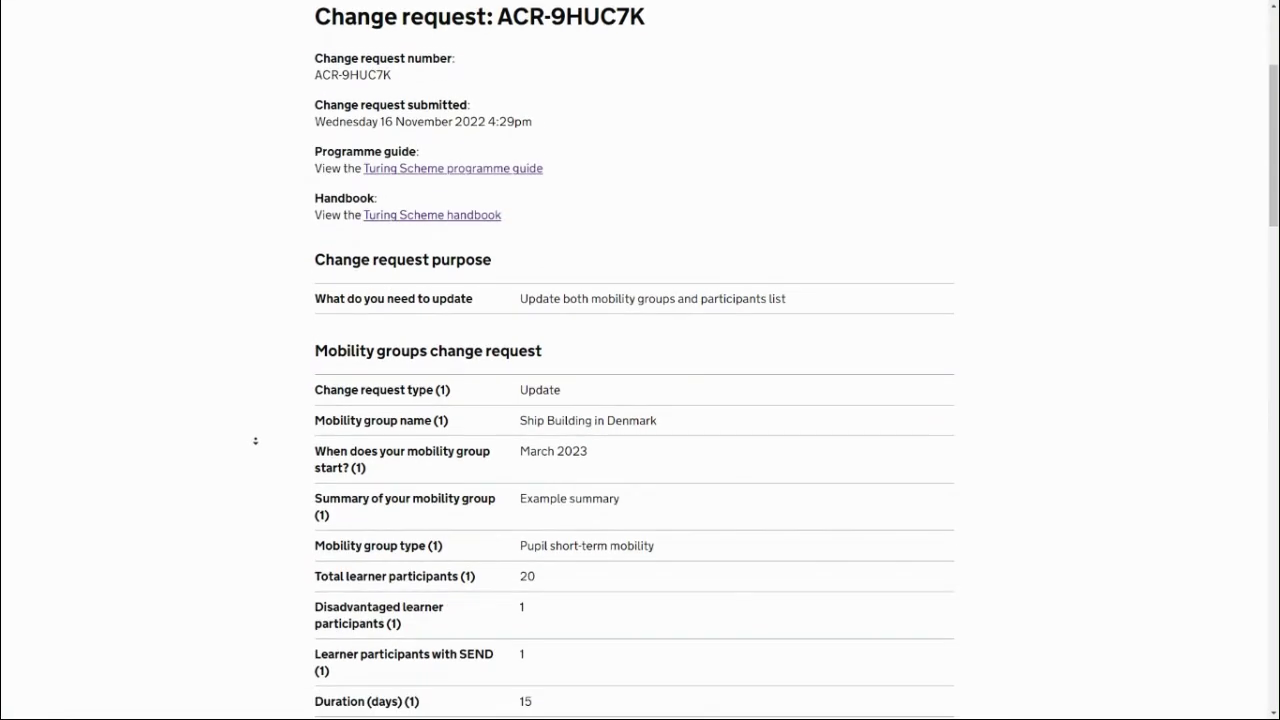